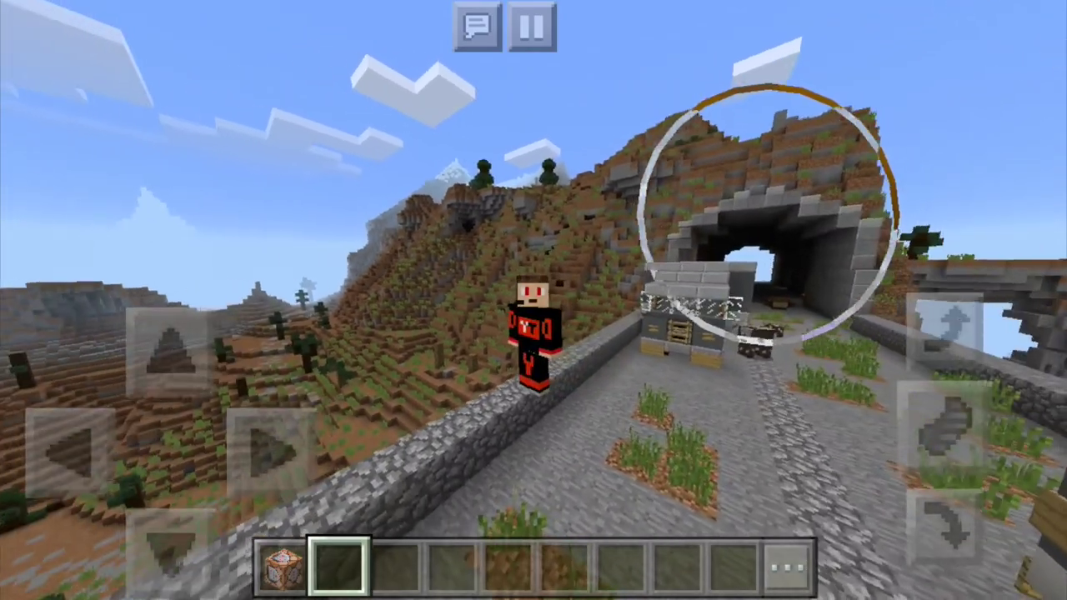
pyautogui.moveTo(950, 179); pyautogui.dragTo(1037, 175)
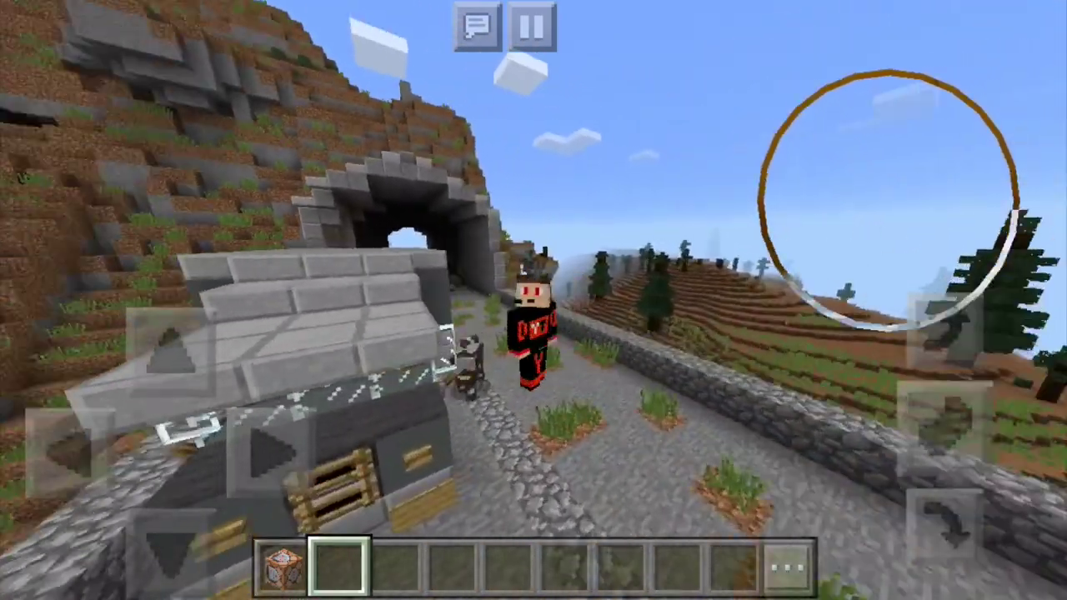
pyautogui.moveTo(889, 200); pyautogui.dragTo(866, 203)
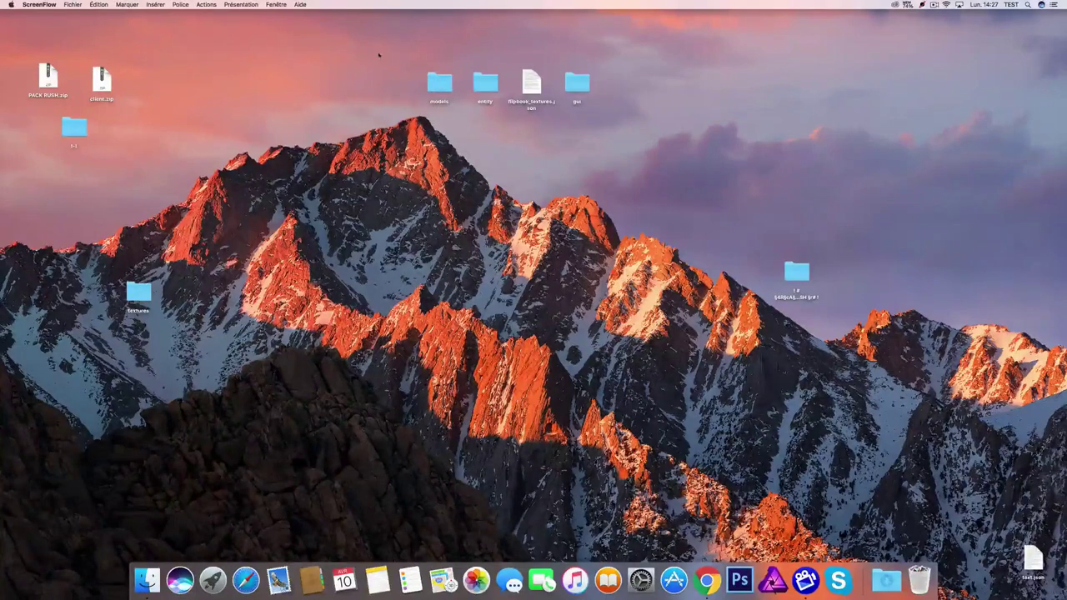
pyautogui.moveTo(380, 53); pyautogui.dragTo(635, 97)
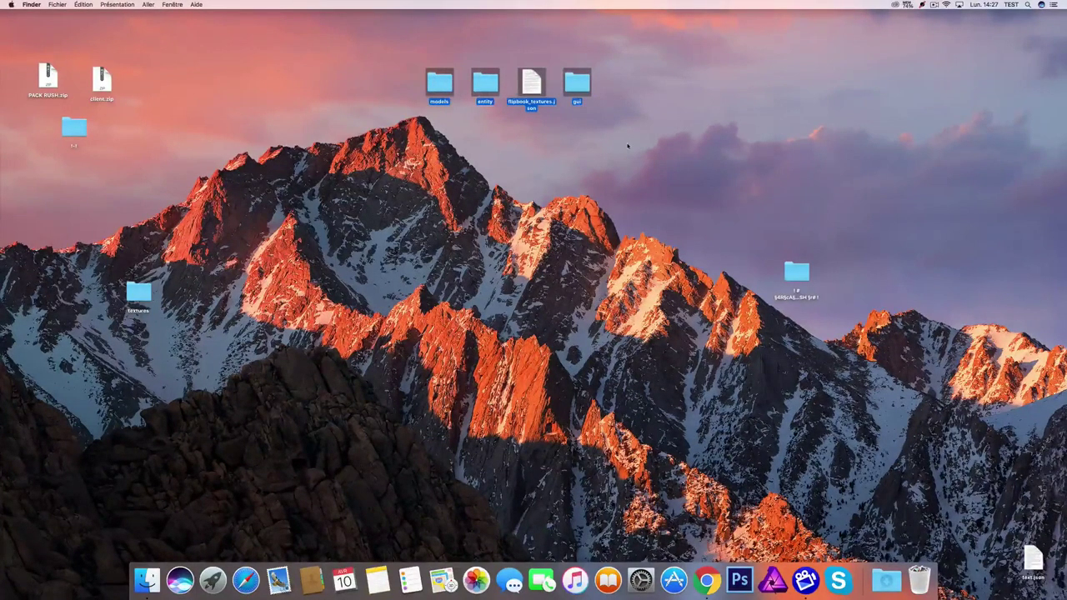
pyautogui.click(627, 145)
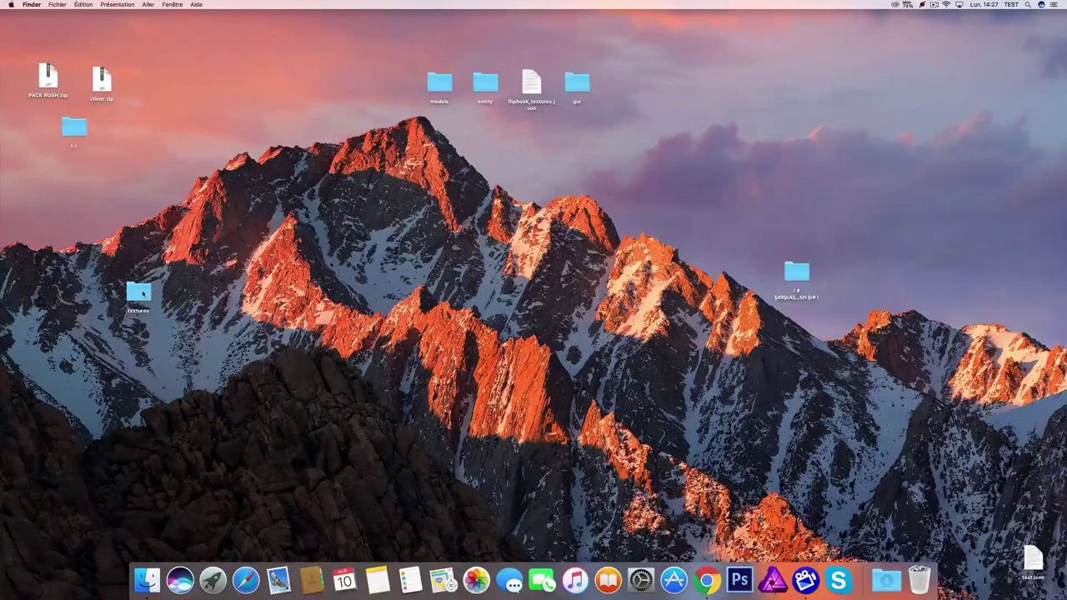
# Step: Open the desktop textures folder and, in a second window, the textures folder inside the pack folder
pyautogui.doubleClick(140, 291)
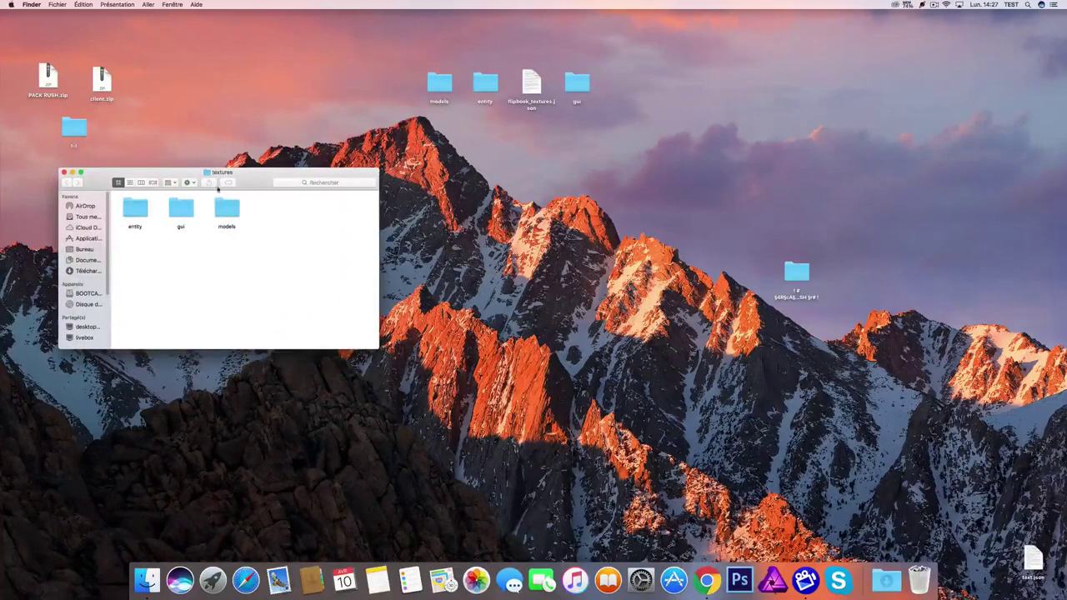
pyautogui.doubleClick(790, 276)
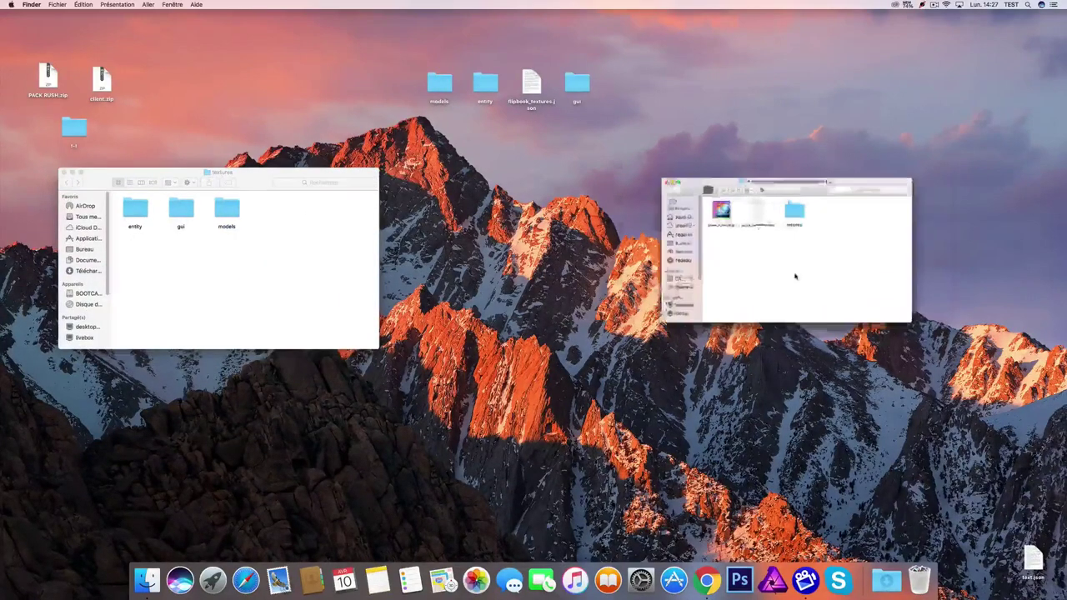
pyautogui.moveTo(673, 161); pyautogui.dragTo(672, 175)
pyautogui.doubleClick(793, 213)
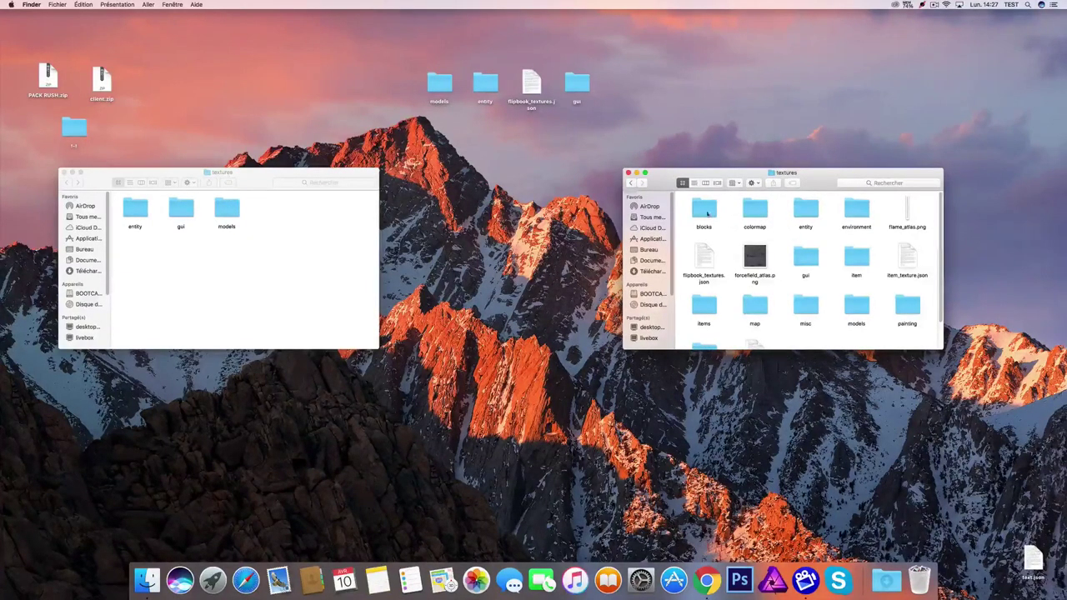
# Step: Look through the pack's blocks folder and return to its textures folder
pyautogui.doubleClick(704, 210)
pyautogui.scroll(3, 742, 261)
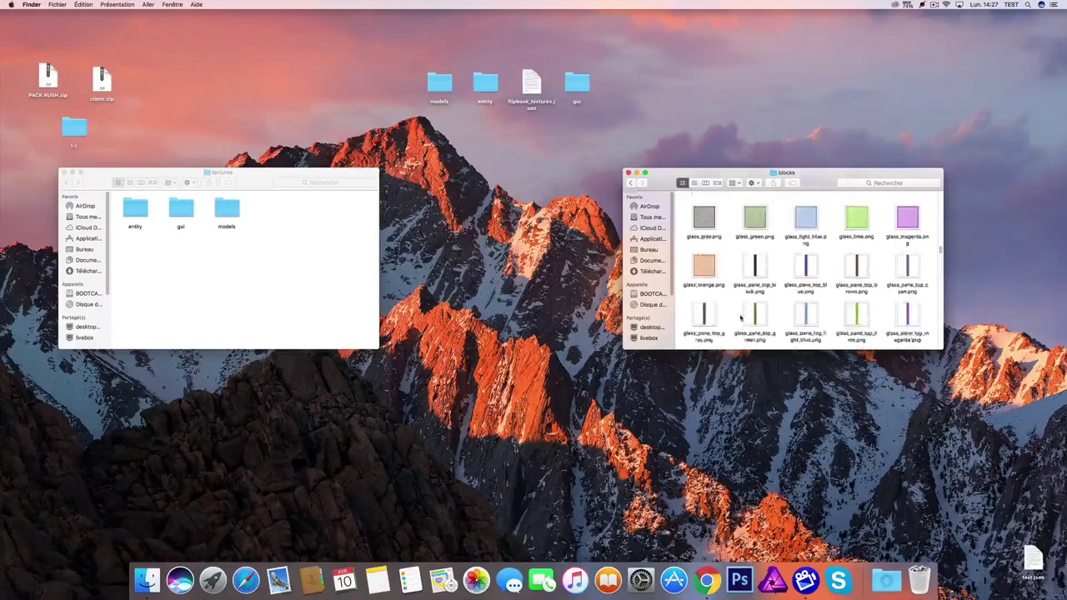
pyautogui.click(631, 182)
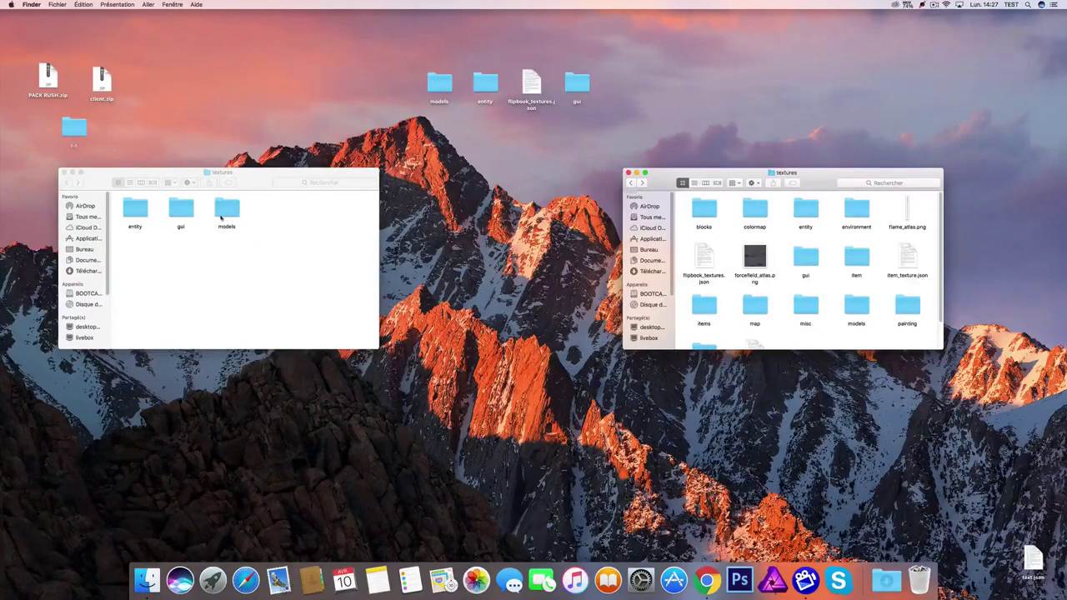
# Step: Open the armor folder within the source textures' models folder and move Thumbs.db to the trash
pyautogui.doubleClick(228, 210)
pyautogui.doubleClick(135, 208)
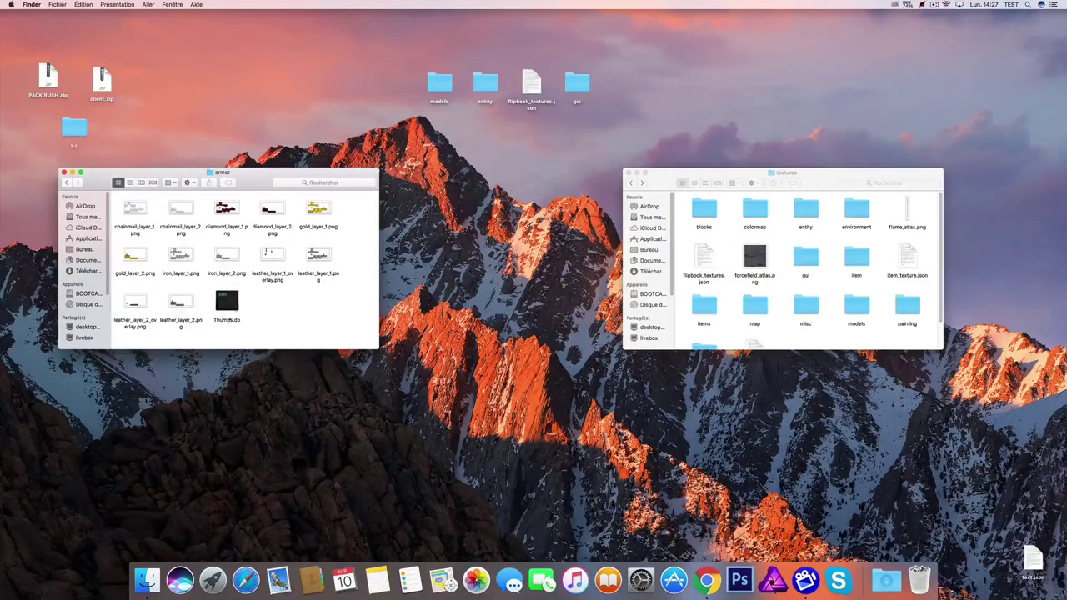
pyautogui.rightClick(224, 303)
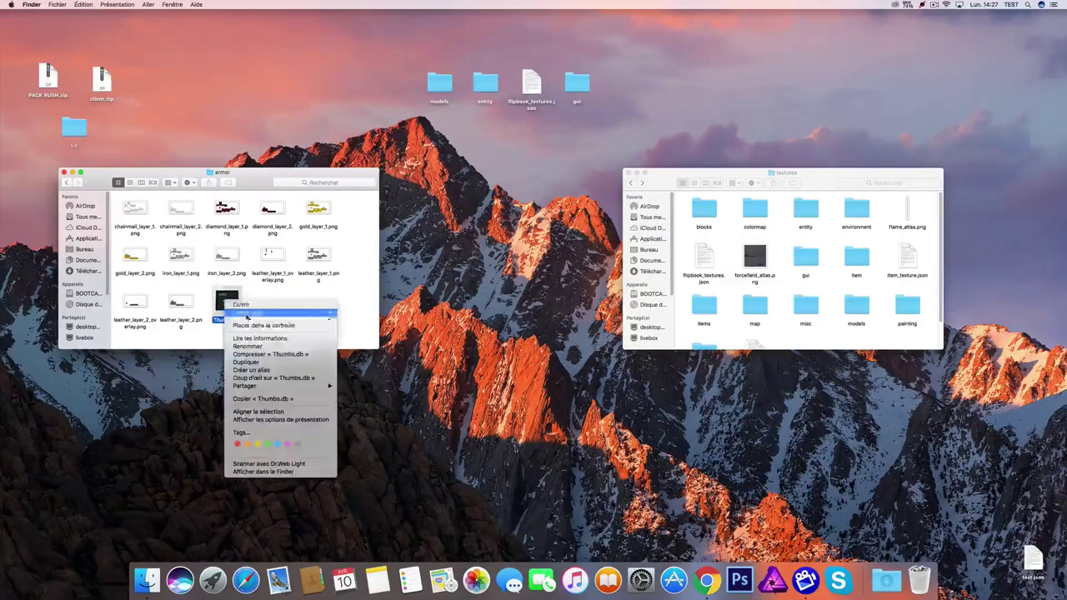
pyautogui.click(275, 325)
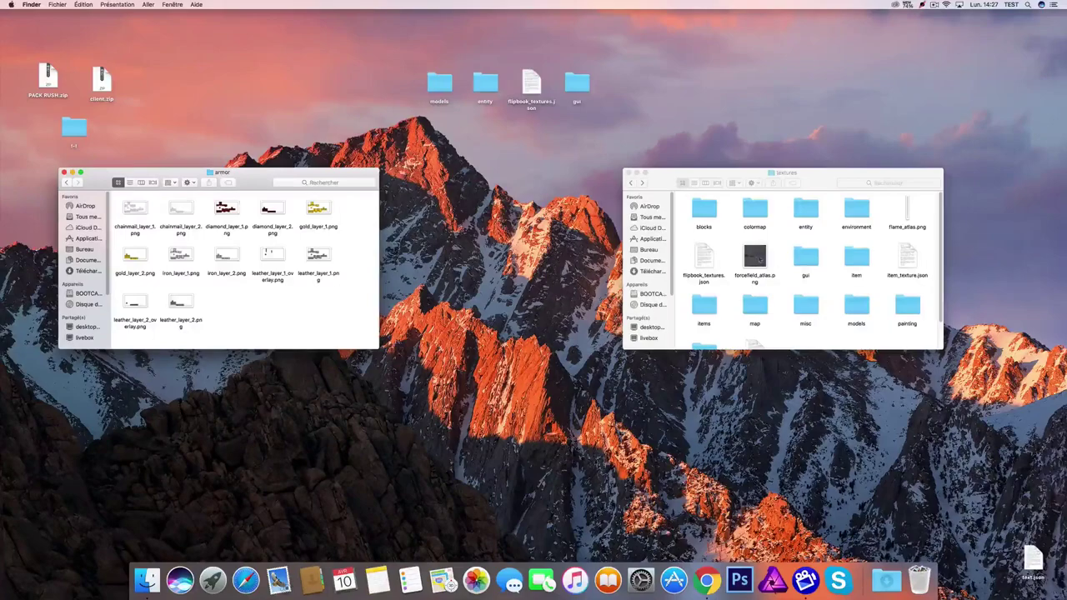
# Step: Open the armor folder within the pack's models folder in the second window
pyautogui.scroll(-2, 856, 279)
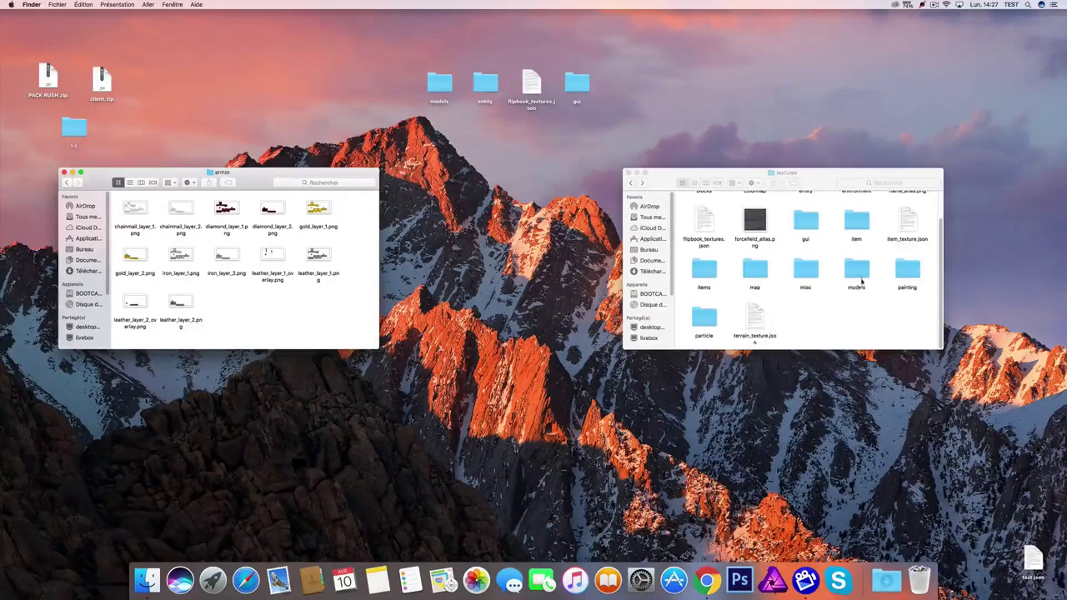
pyautogui.doubleClick(856, 279)
pyautogui.doubleClick(701, 218)
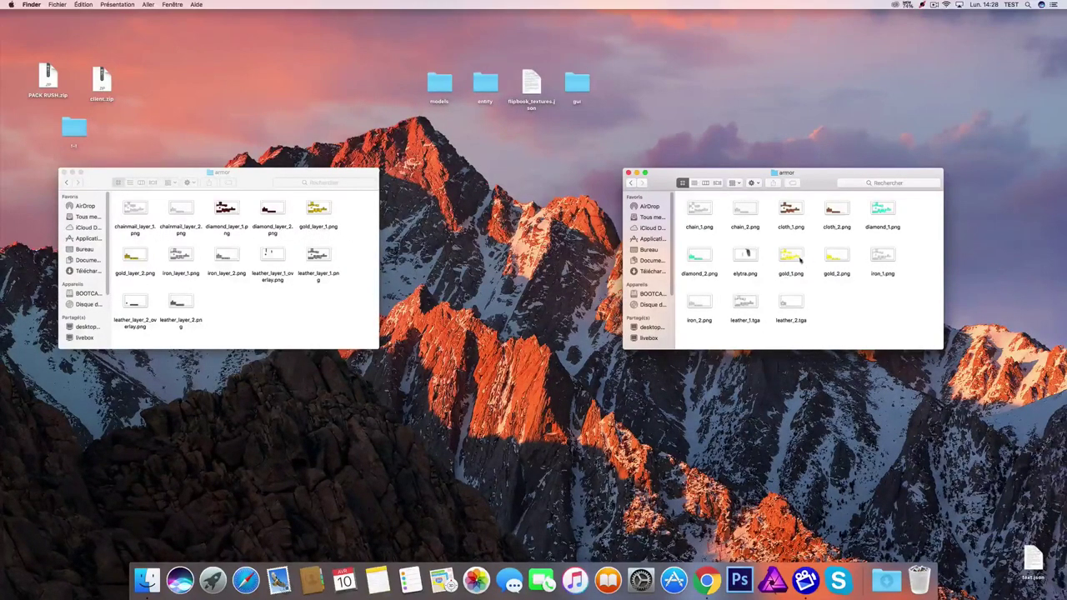
# Step: Copy the file name of the pack's gold_1.png and move that file to the trash
pyautogui.rightClick(800, 261)
pyautogui.click(820, 305)
pyautogui.press('super+c')
pyautogui.rightClick(795, 280)
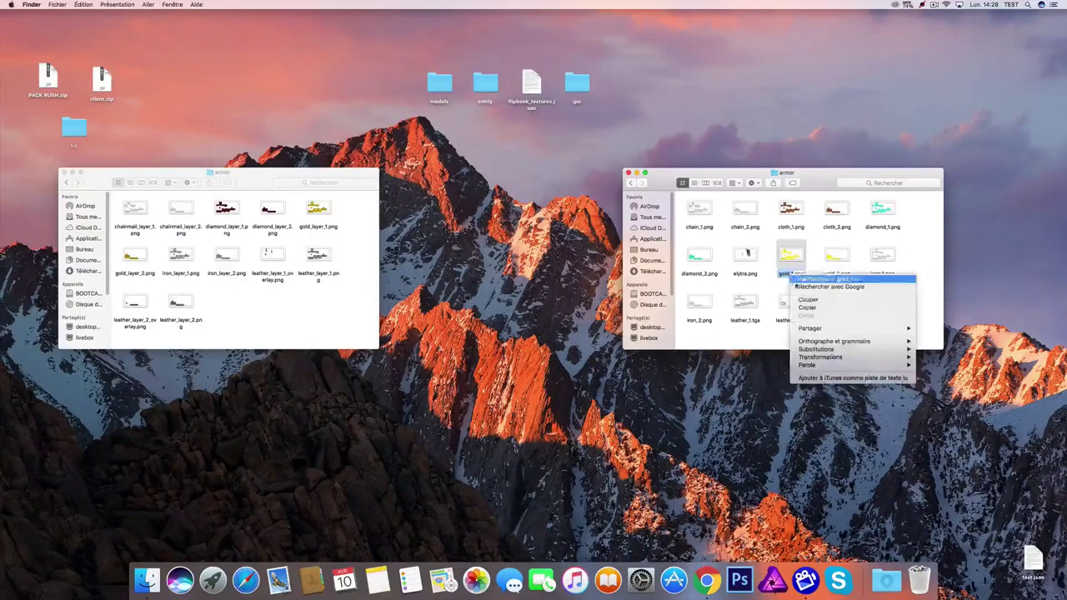
pyautogui.click(807, 308)
pyautogui.rightClick(798, 263)
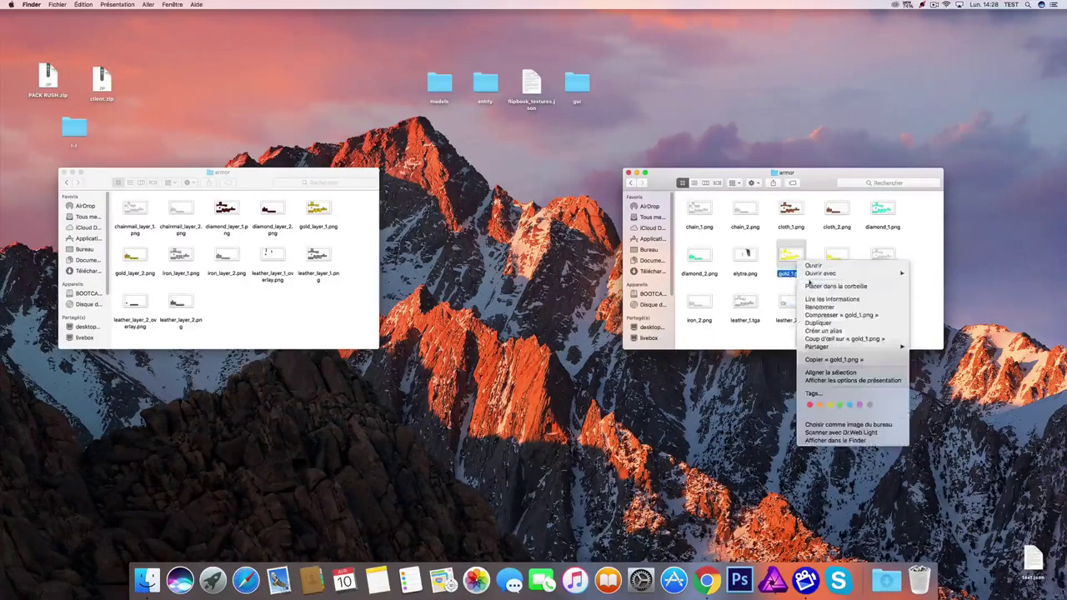
pyautogui.click(810, 287)
# Step: Rename gold_layer_1.png as gold_1.png and move it into the pack's armor folder
pyautogui.rightClick(322, 208)
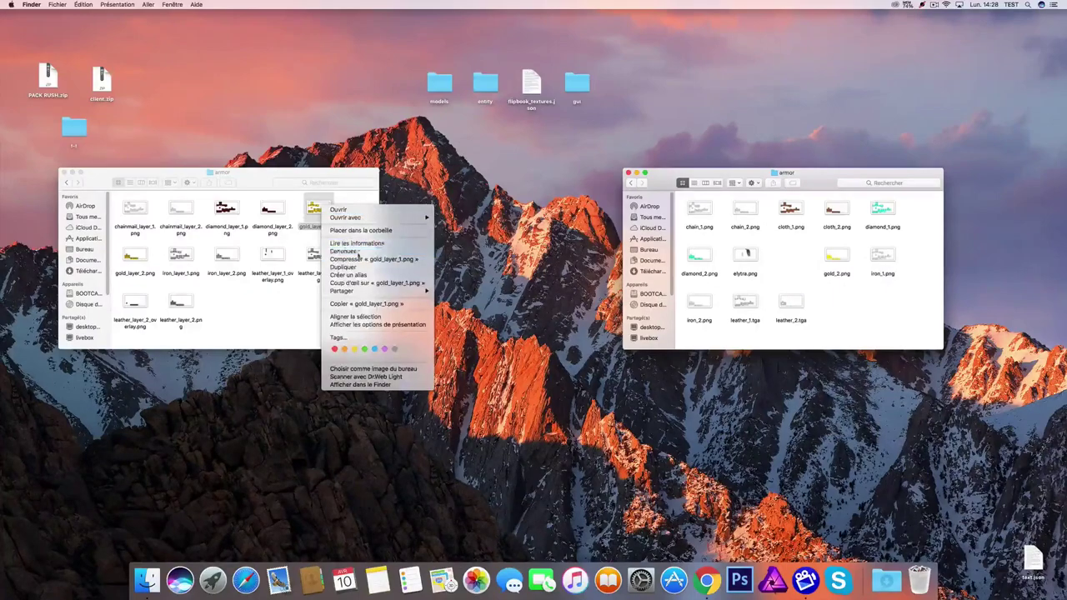
pyautogui.click(357, 252)
pyautogui.rightClick(314, 224)
pyautogui.click(334, 268)
pyautogui.click(345, 239)
pyautogui.moveTo(317, 210); pyautogui.dragTo(812, 260)
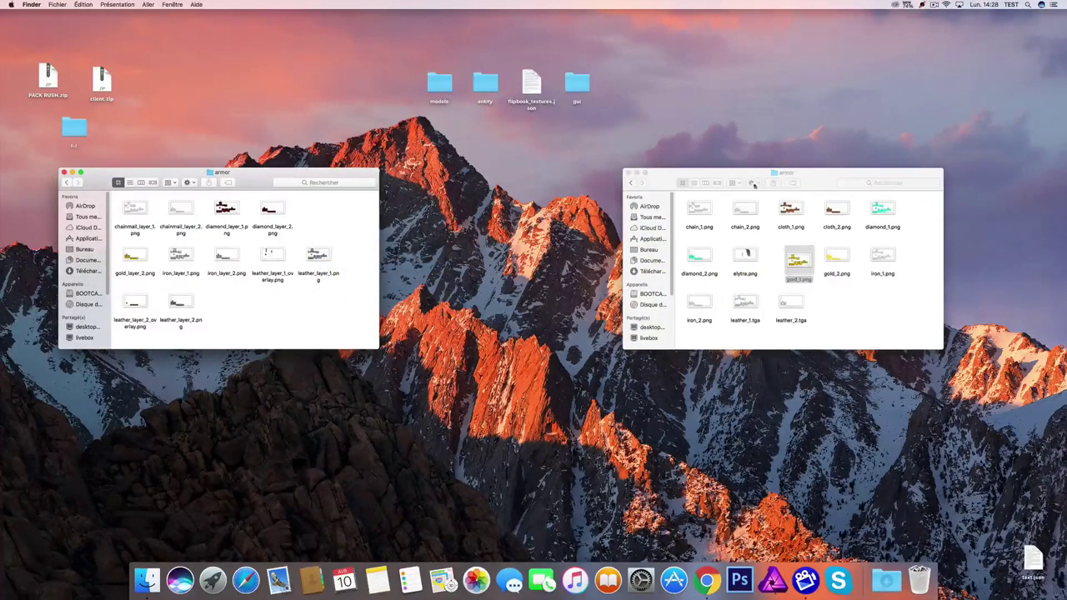
# Step: Arrange the file icons in the pack's armor folder into a regular grid
pyautogui.click(735, 183)
pyautogui.click(740, 195)
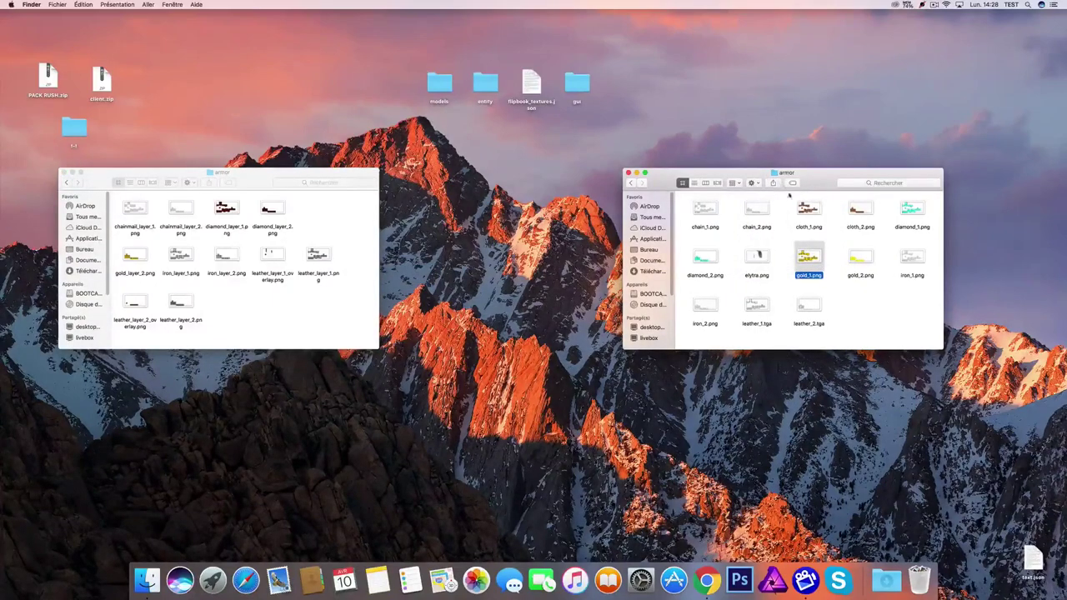
pyautogui.click(789, 257)
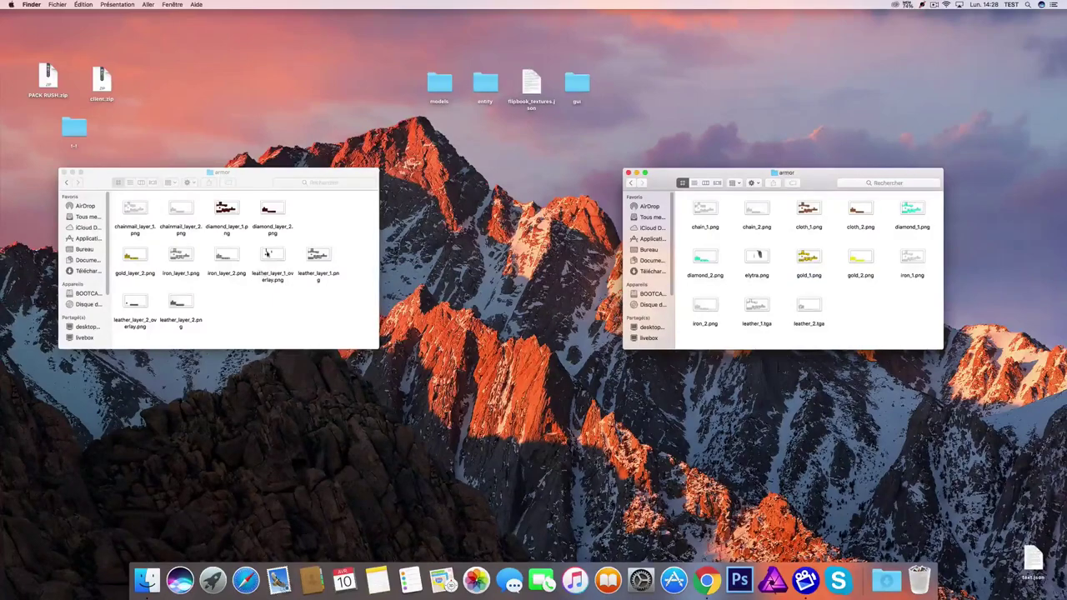
# Step: Copy the file name of the pack's gold_2.png and move that file to the trash
pyautogui.rightClick(859, 257)
pyautogui.click(883, 299)
pyautogui.press('super+c')
pyautogui.rightClick(861, 275)
pyautogui.click(877, 308)
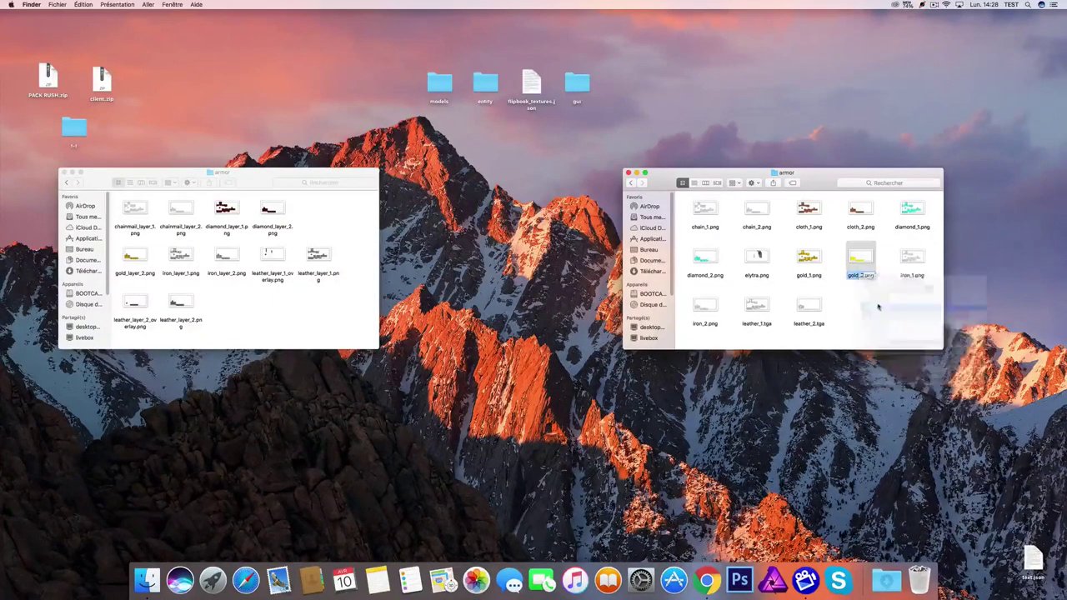
pyautogui.rightClick(866, 258)
pyautogui.click(883, 281)
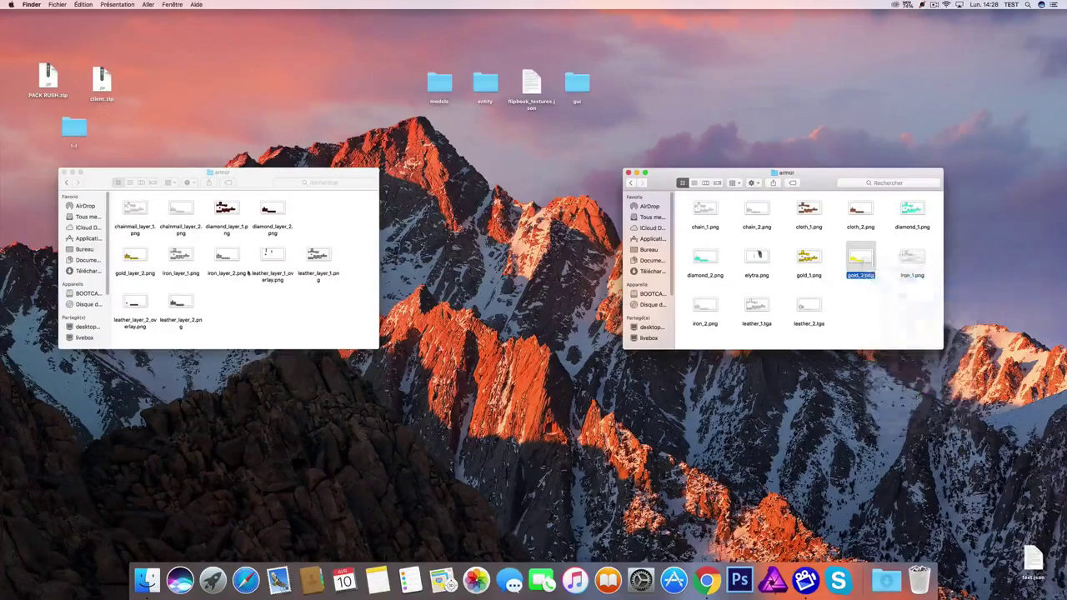
# Step: Rename gold_layer_2.png as gold_2.png and move it into the pack's armor folder
pyautogui.rightClick(133, 258)
pyautogui.click(169, 305)
pyautogui.rightClick(133, 275)
pyautogui.click(153, 298)
pyautogui.click(153, 296)
pyautogui.moveTo(145, 256); pyautogui.dragTo(855, 307)
pyautogui.click(855, 307)
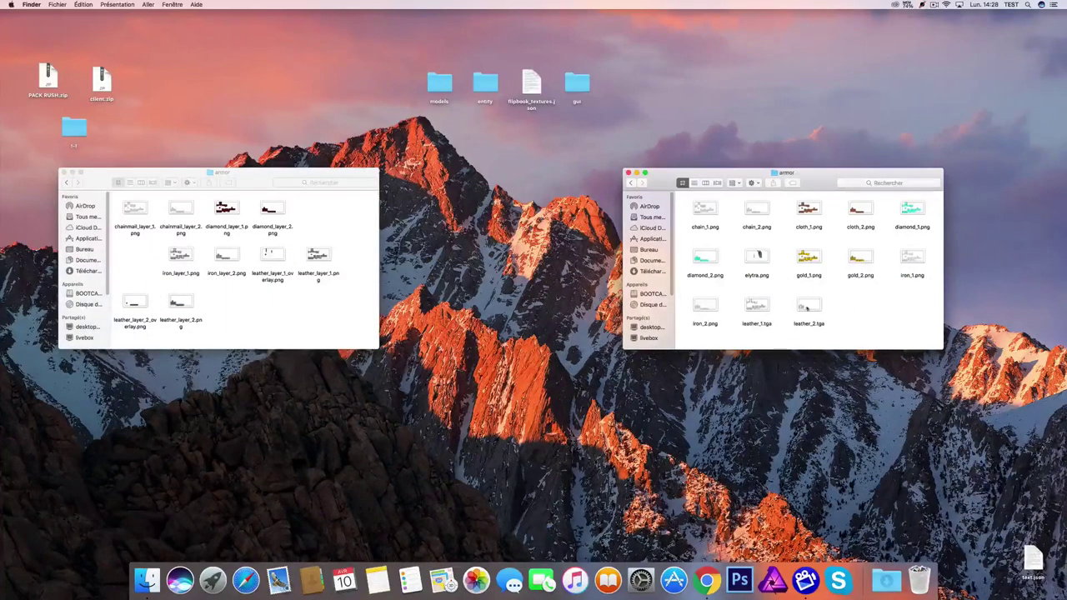
# Step: Replace the pack's diamond_1.png and diamond_2.png with diamond_layer_1.png and diamond_layer_2.png, giving them the replaced files' names
pyautogui.click(912, 213)
pyautogui.click(227, 215)
pyautogui.click(706, 273)
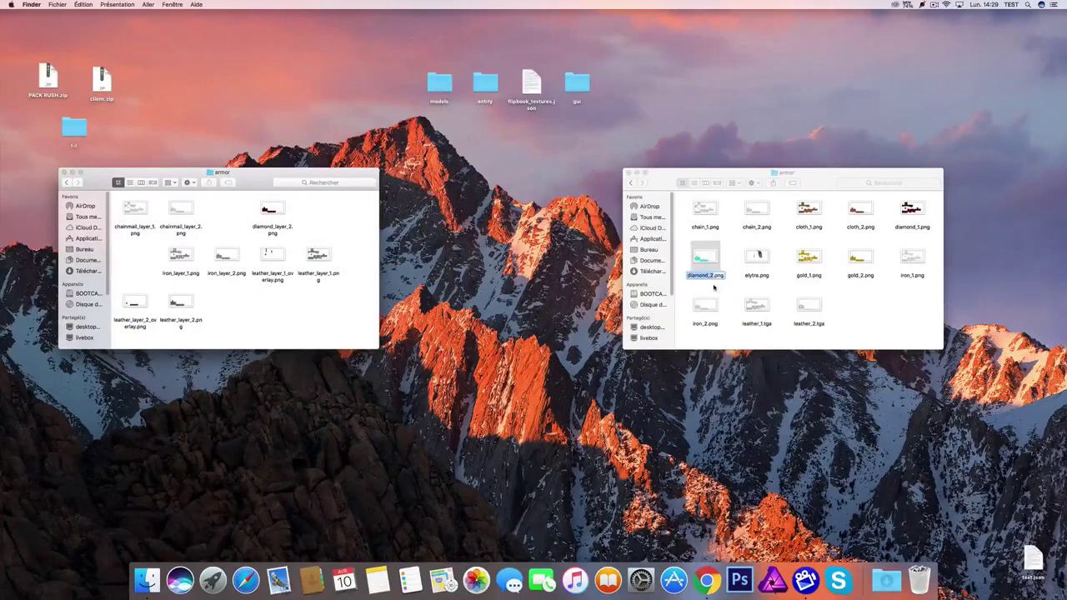
pyautogui.rightClick(707, 254)
pyautogui.click(733, 286)
pyautogui.moveTo(272, 208); pyautogui.dragTo(298, 250)
# Step: Replace the pack's iron_1.png with the source file iron_layer_1.png
pyautogui.rightClick(182, 248)
pyautogui.click(219, 295)
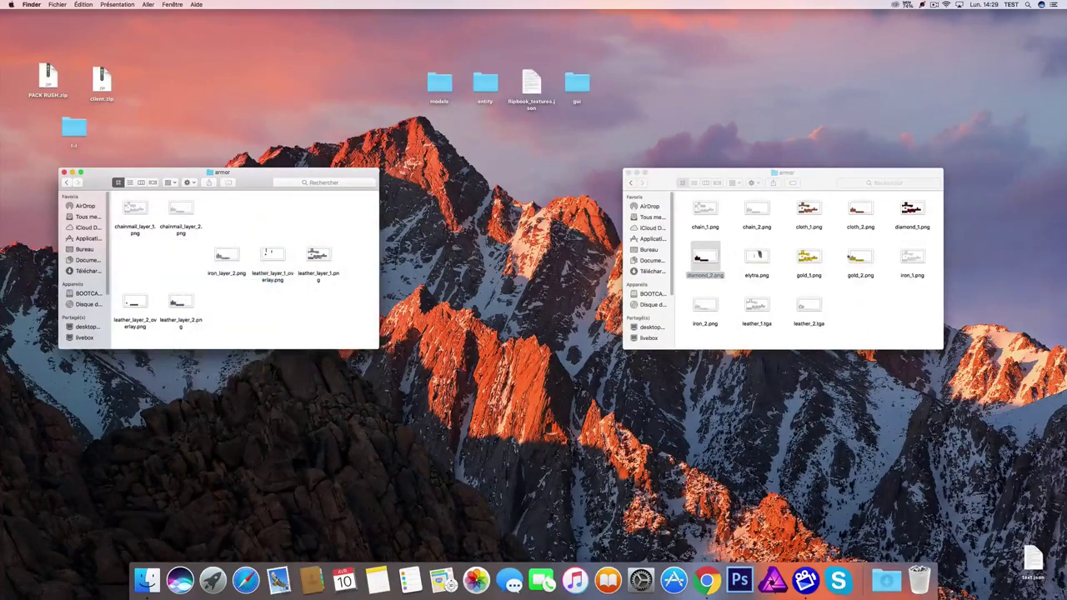
pyautogui.rightClick(911, 251)
pyautogui.click(940, 283)
pyautogui.rightClick(705, 306)
pyautogui.click(917, 260)
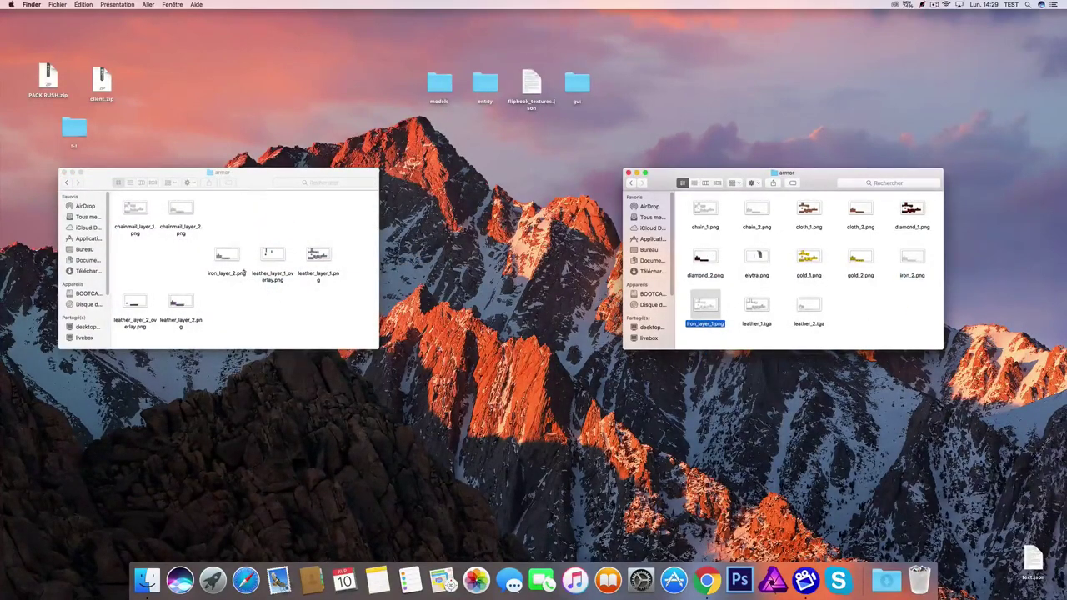
# Step: Replace the pack's iron_2.png with the source file iron_layer_2.png, renamed as iron_2.png
pyautogui.click(915, 262)
pyautogui.rightClick(920, 256)
pyautogui.click(950, 285)
pyautogui.moveTo(237, 259); pyautogui.dragTo(731, 308)
# Step: Replace the pack's chain_1.png with chainmail_layer_1.png, renamed as chain_1.png
pyautogui.rightClick(703, 226)
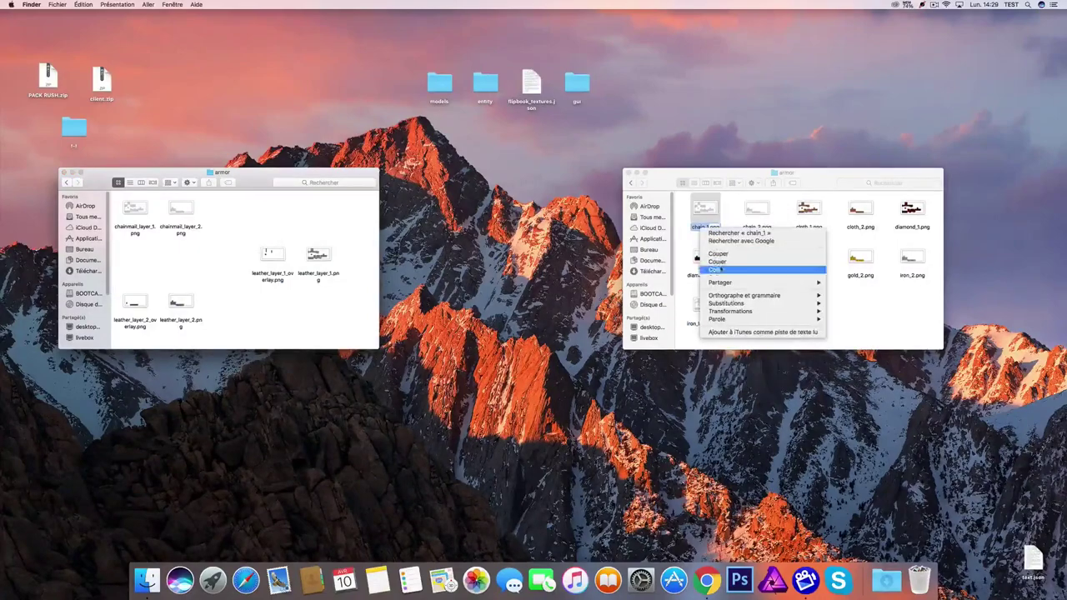
pyautogui.click(725, 261)
pyautogui.moveTo(138, 218); pyautogui.dragTo(742, 208)
# Step: Replace the pack's chain_2.png with chainmail_layer_2.png, renamed as chain_2.png
pyautogui.rightClick(741, 208)
pyautogui.click(771, 255)
pyautogui.press('super+c')
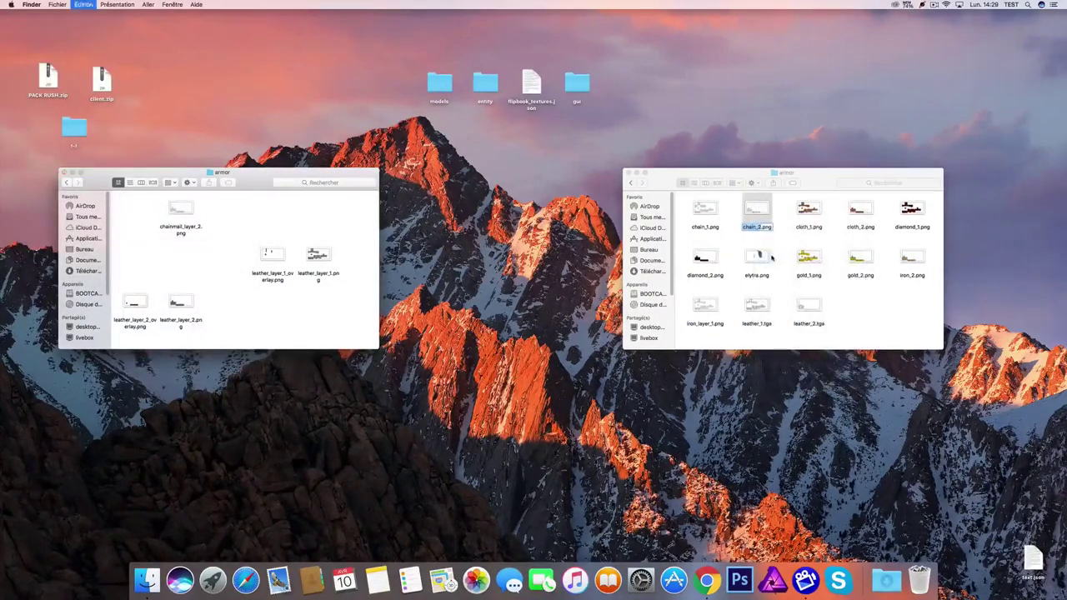
pyautogui.rightClick(742, 205)
pyautogui.click(769, 233)
pyautogui.moveTo(173, 215); pyautogui.dragTo(834, 304)
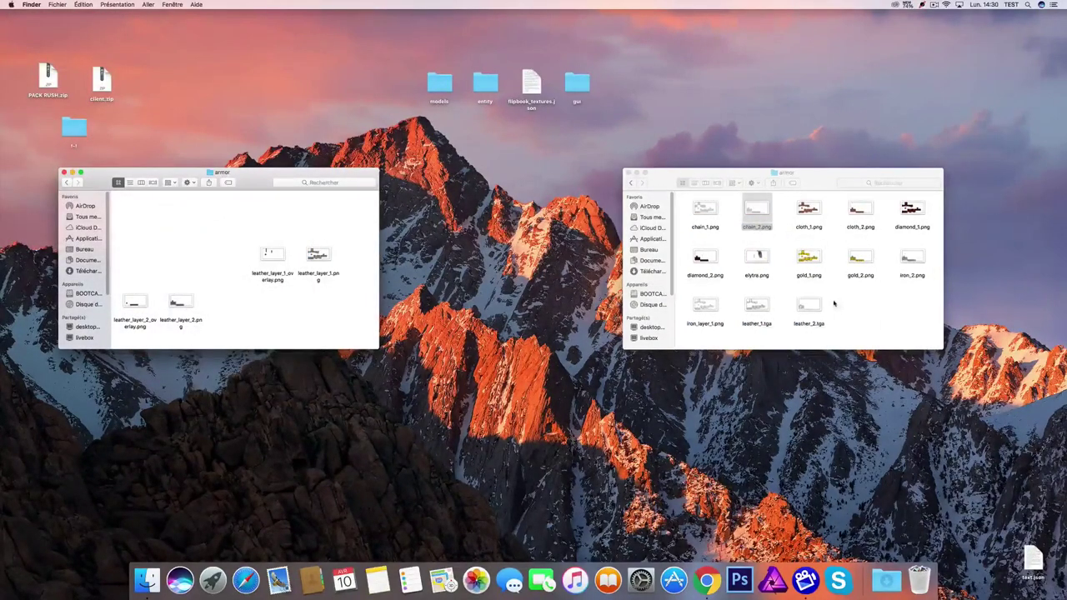
pyautogui.click(834, 303)
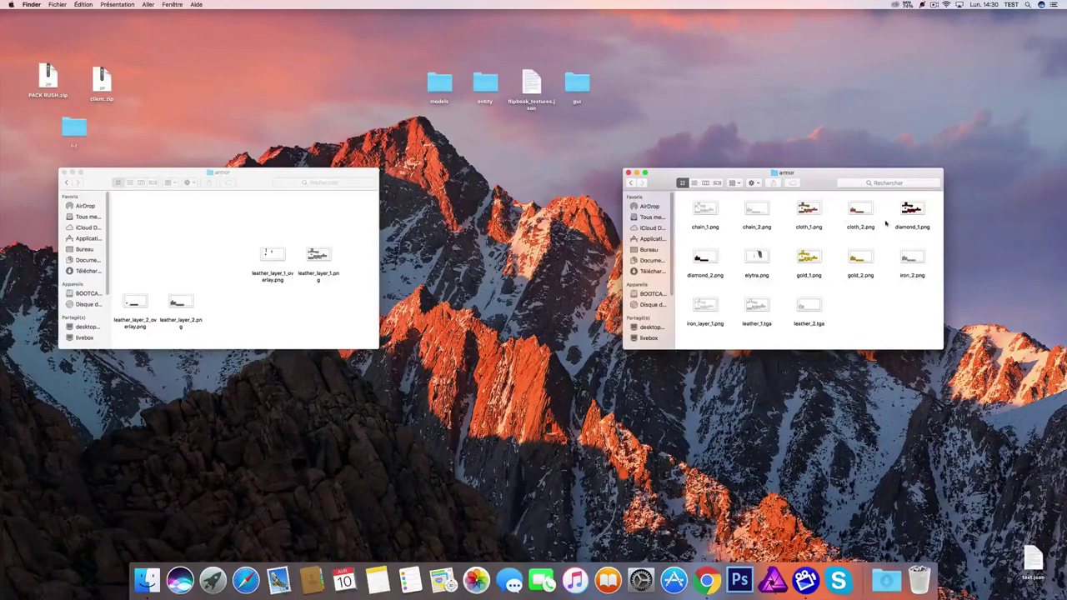
pyautogui.moveTo(862, 245); pyautogui.dragTo(795, 196)
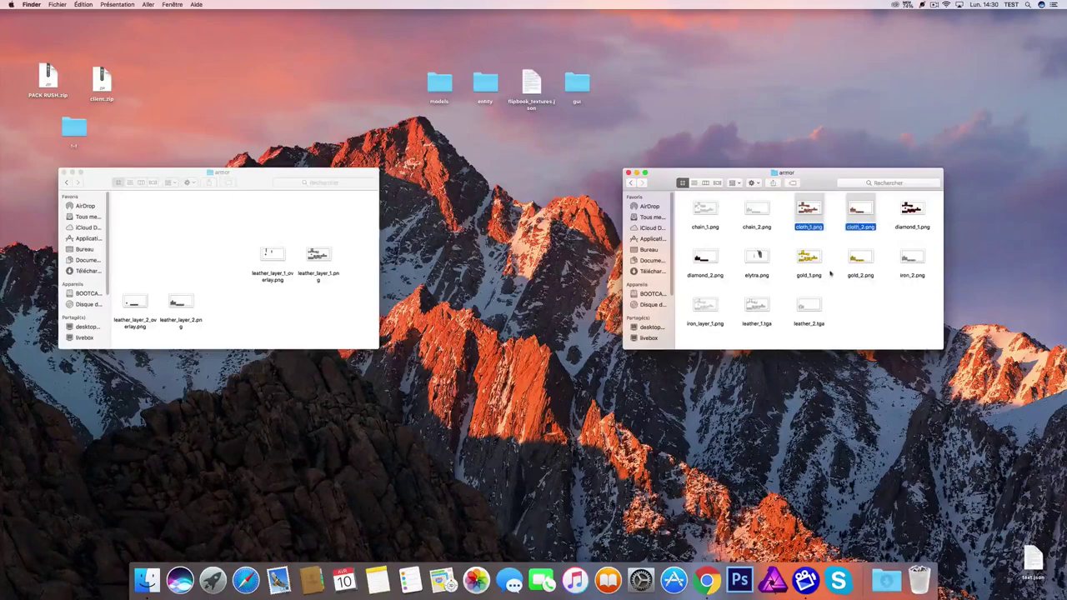
pyautogui.moveTo(816, 338); pyautogui.dragTo(760, 315)
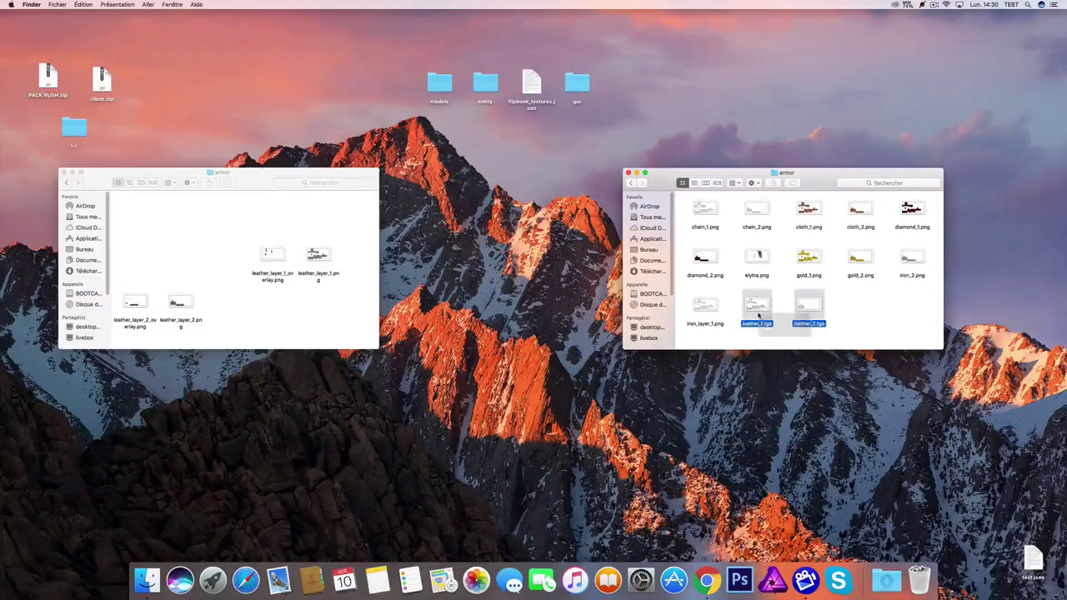
pyautogui.click(781, 328)
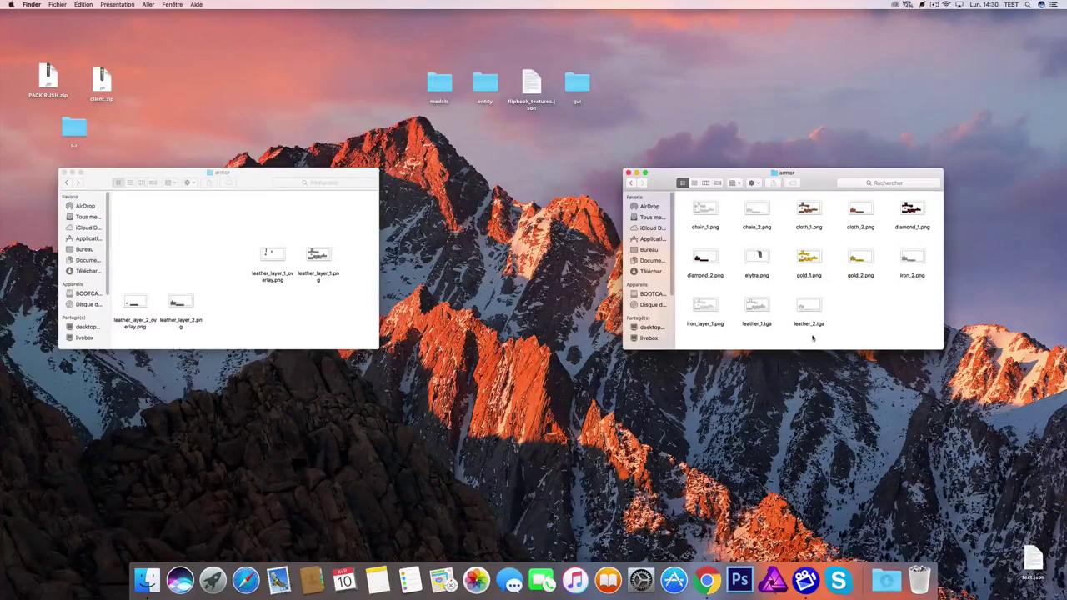
# Step: Move leather_1.tga and leather_2.tga from the pack's armor folder to the trash
pyautogui.moveTo(816, 335); pyautogui.dragTo(750, 300)
pyautogui.rightClick(757, 313)
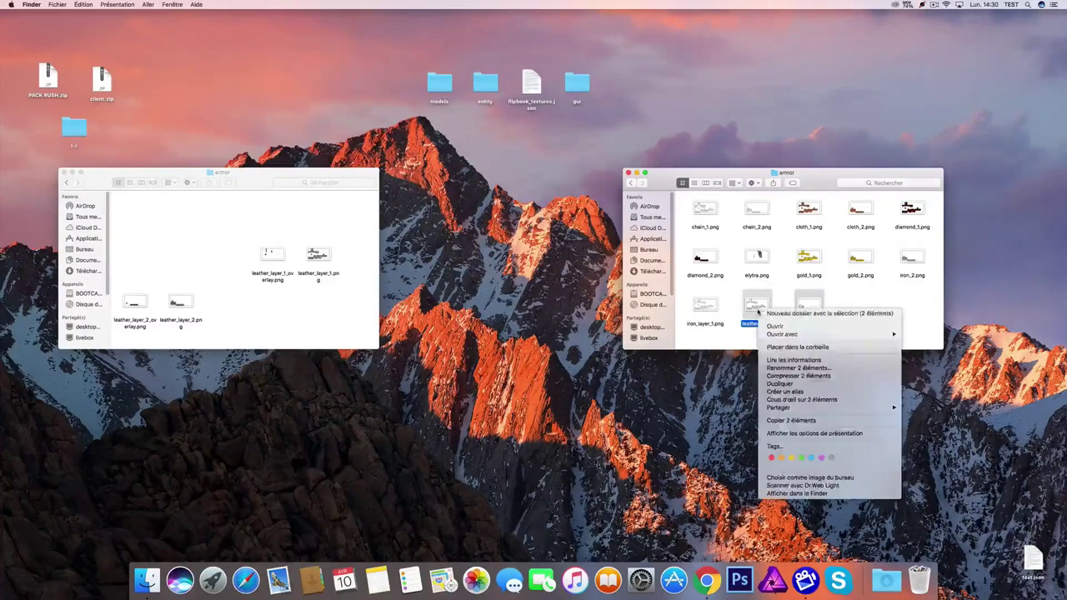
pyautogui.click(779, 347)
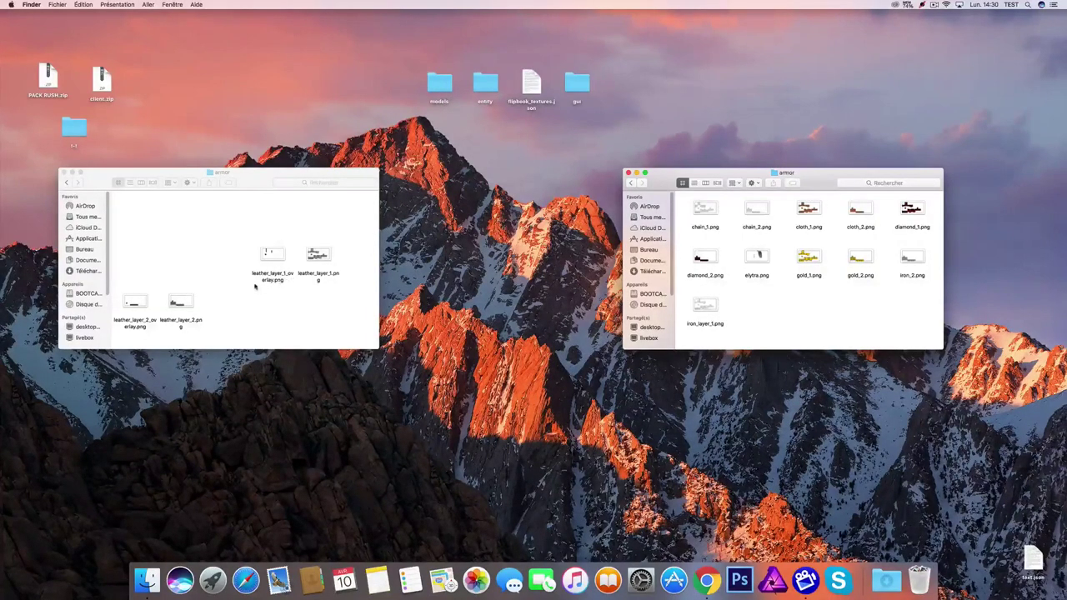
# Step: Move leather_layer_1_overlay.png and leather_layer_2_overlay.png from the source armor folder to the trash
pyautogui.rightClick(284, 258)
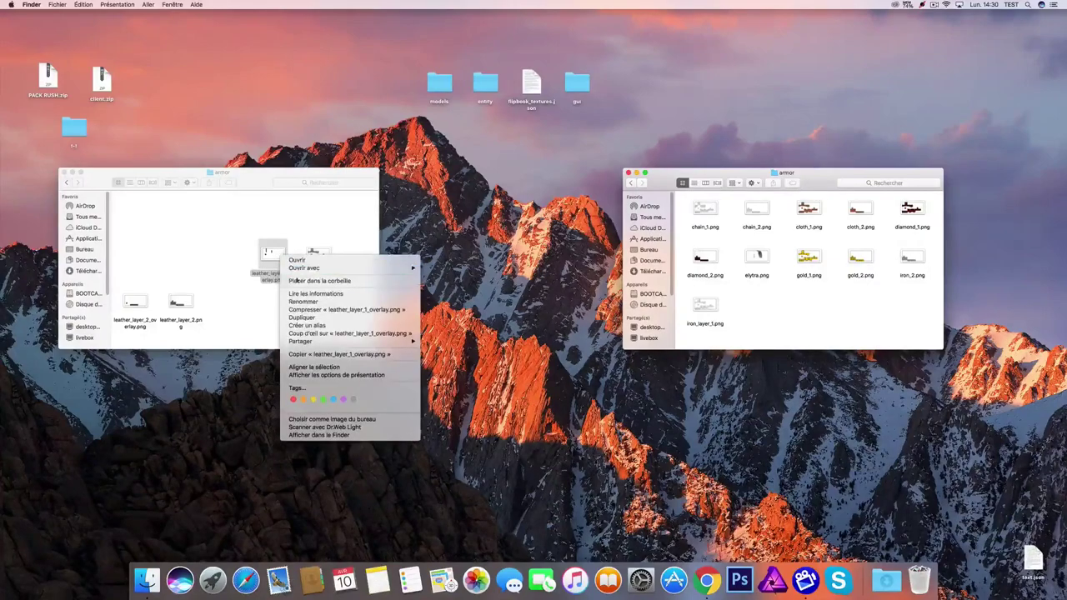
pyautogui.click(288, 272)
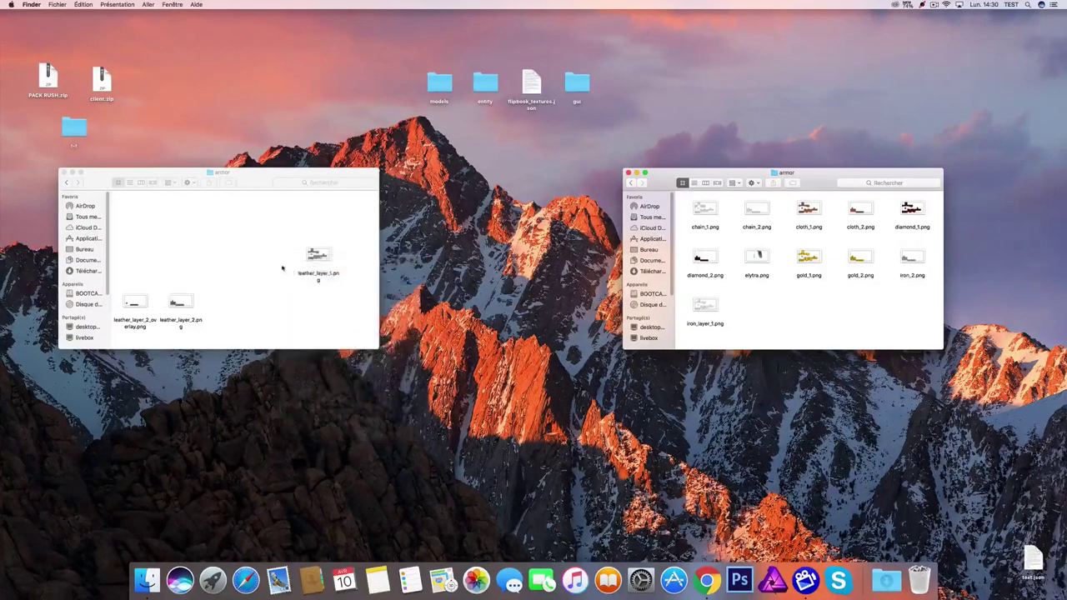
pyautogui.rightClick(136, 297)
pyautogui.click(147, 311)
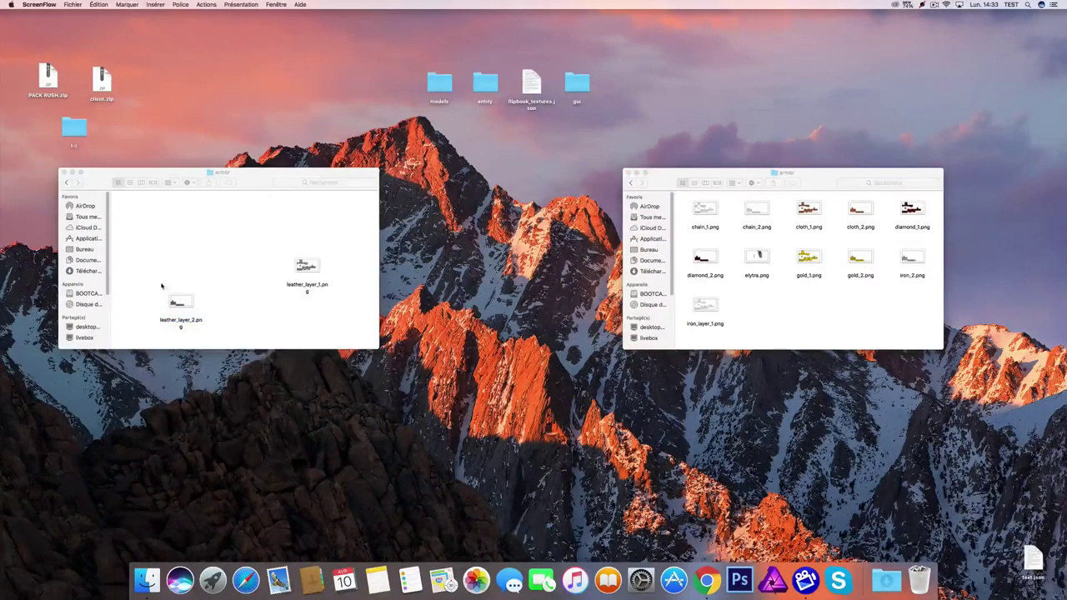
# Step: Replace the pack's cloth_1.png with the source file leather_layer_1.png, renamed as cloth_1.png
pyautogui.rightClick(808, 206)
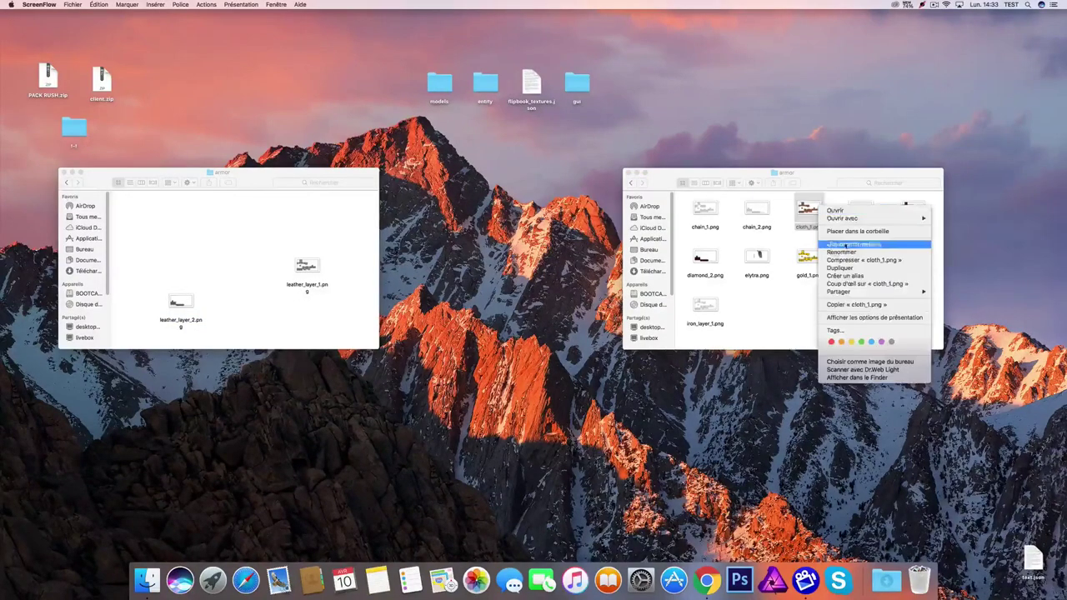
pyautogui.click(833, 249)
pyautogui.rightClick(807, 227)
pyautogui.click(820, 257)
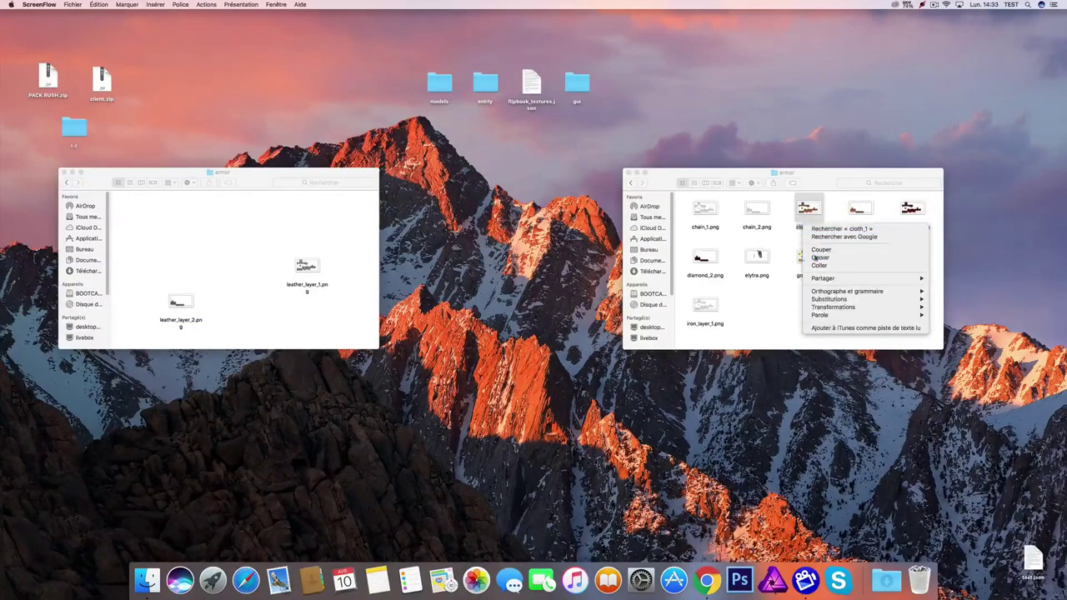
pyautogui.rightClick(816, 209)
pyautogui.click(836, 234)
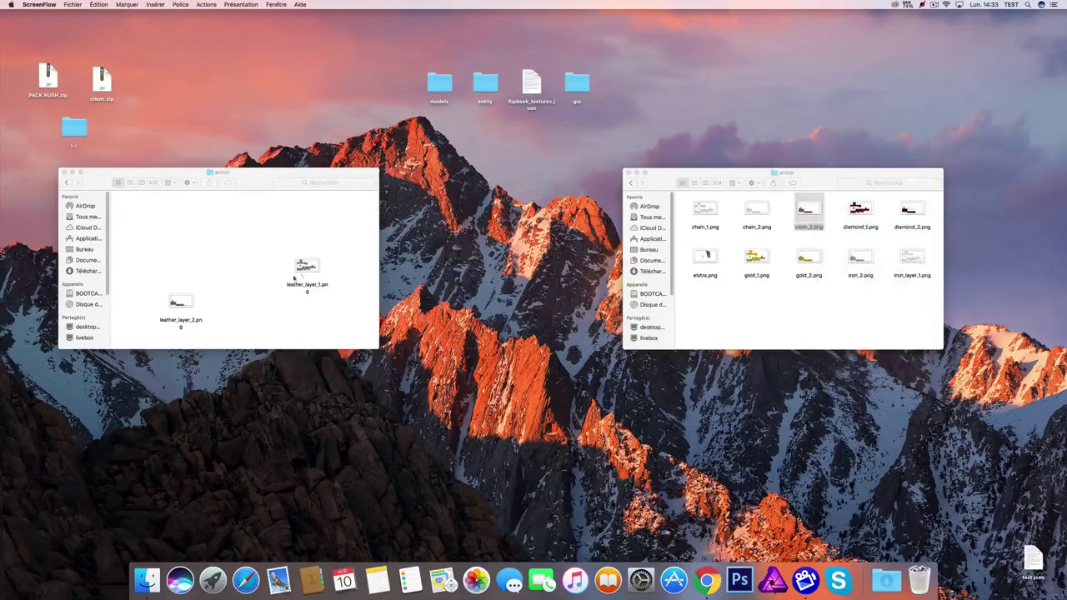
pyautogui.rightClick(305, 272)
pyautogui.click(326, 317)
pyautogui.rightClick(300, 284)
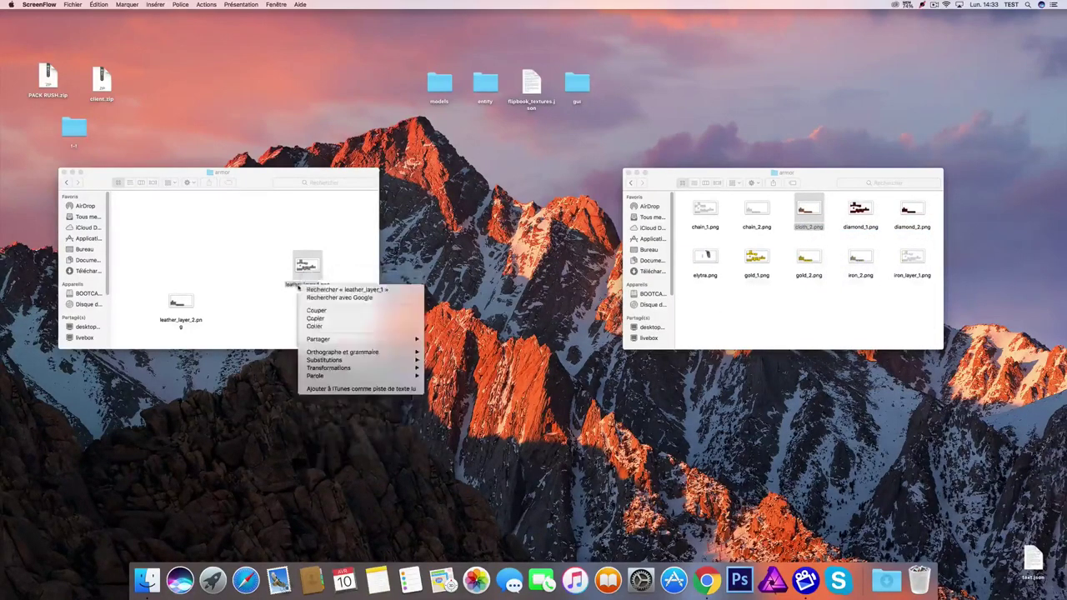
pyautogui.click(325, 324)
pyautogui.moveTo(307, 266); pyautogui.dragTo(804, 246)
# Step: Replace the pack's cloth_2.png with the source file leather_layer_2.png, renamed as cloth_2.png
pyautogui.rightClick(874, 215)
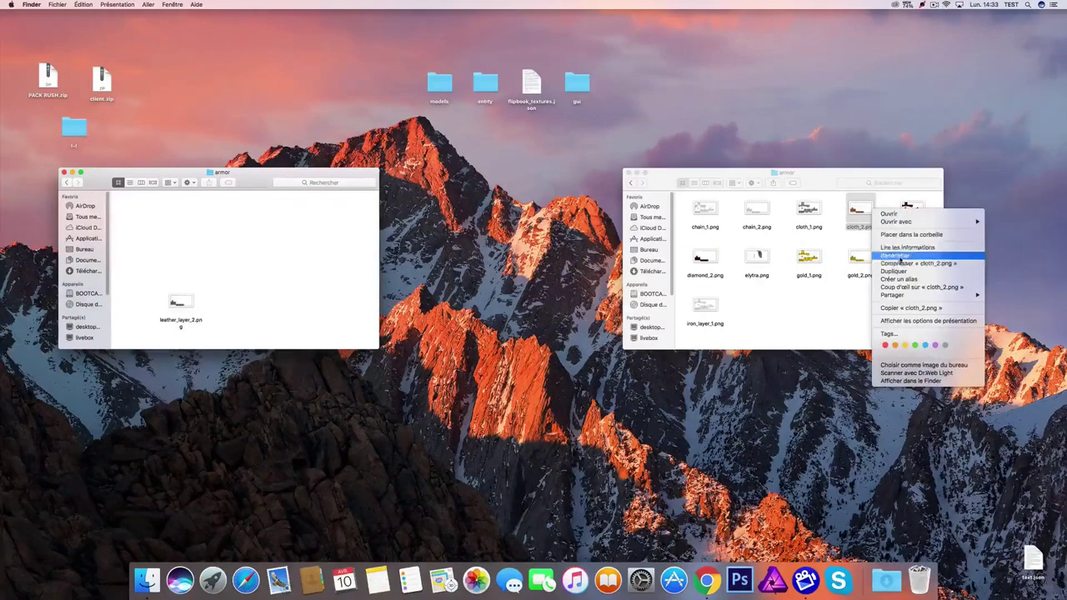
pyautogui.click(894, 255)
pyautogui.rightClick(856, 224)
pyautogui.rightClick(871, 212)
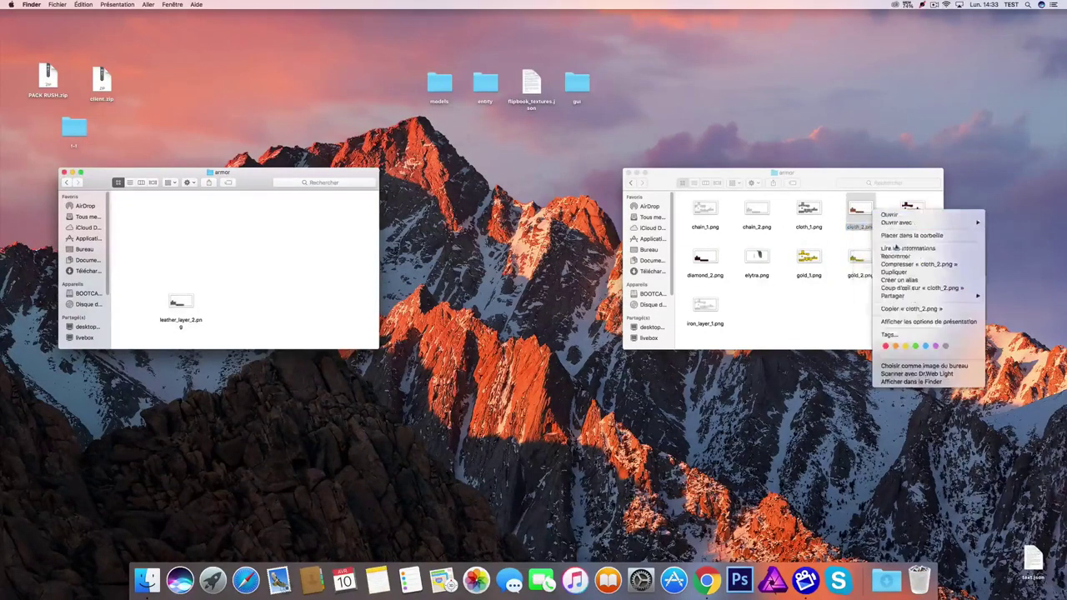
pyautogui.click(893, 234)
pyautogui.rightClick(166, 289)
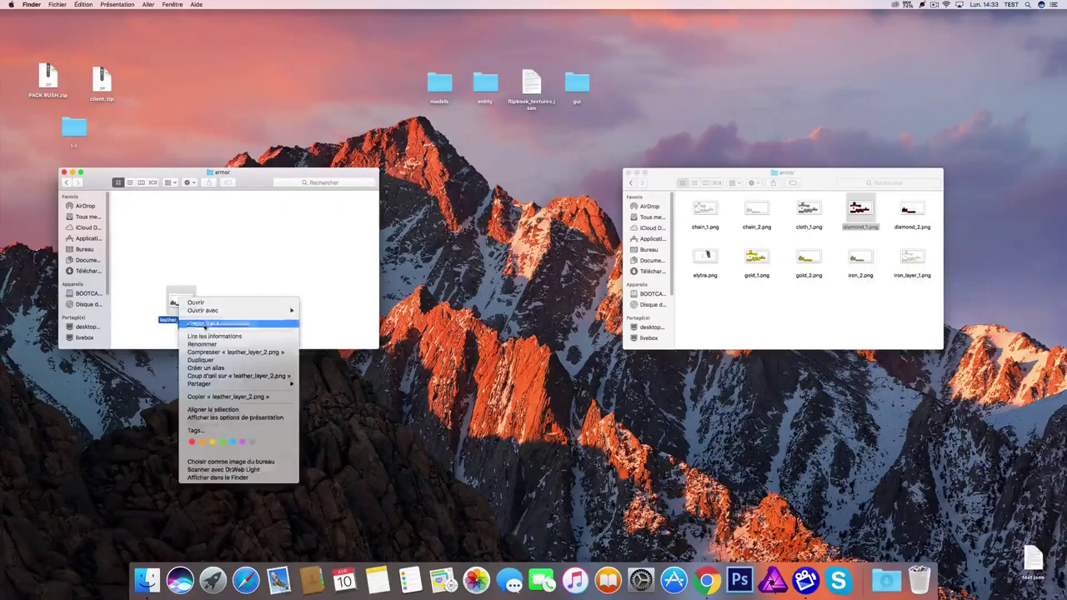
pyautogui.click(215, 330)
pyautogui.press('Return')
pyautogui.moveTo(181, 302); pyautogui.dragTo(808, 307)
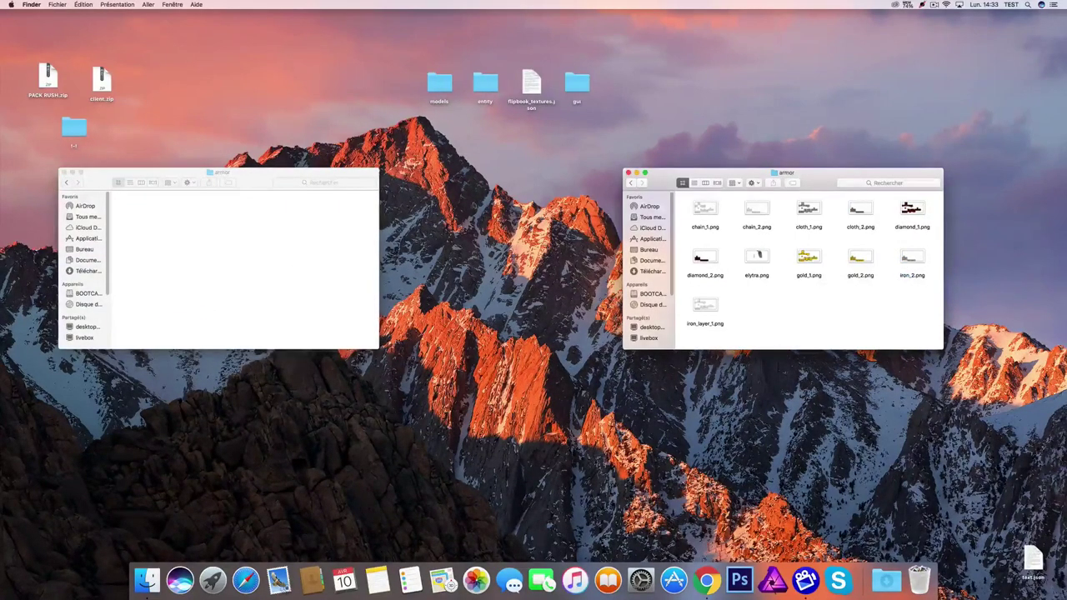
# Step: Return to the source textures folder and move its emptied models folder to the trash
pyautogui.click(70, 181)
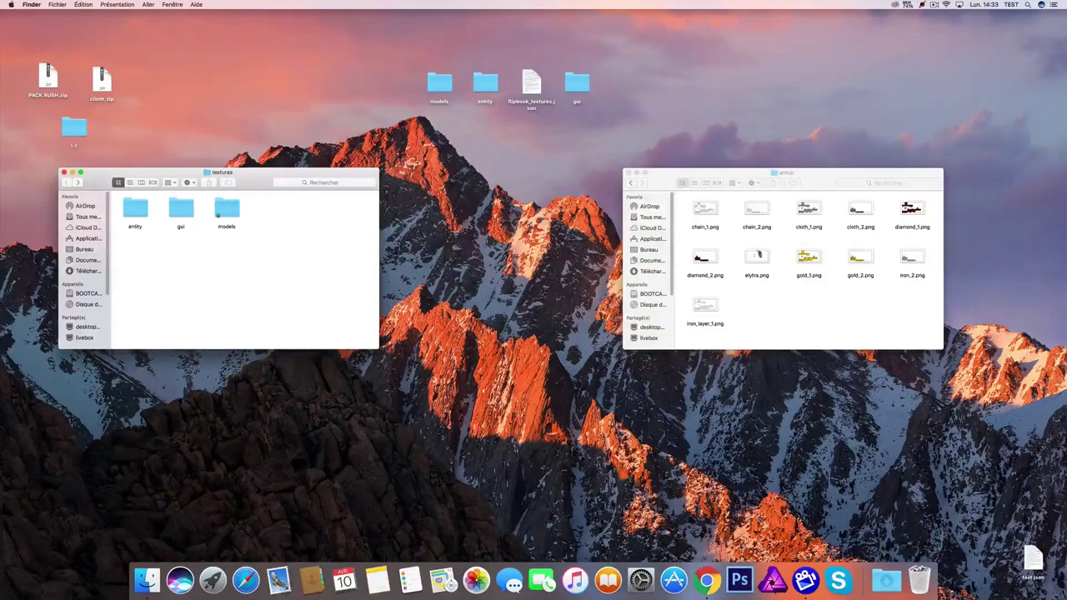
pyautogui.rightClick(228, 215)
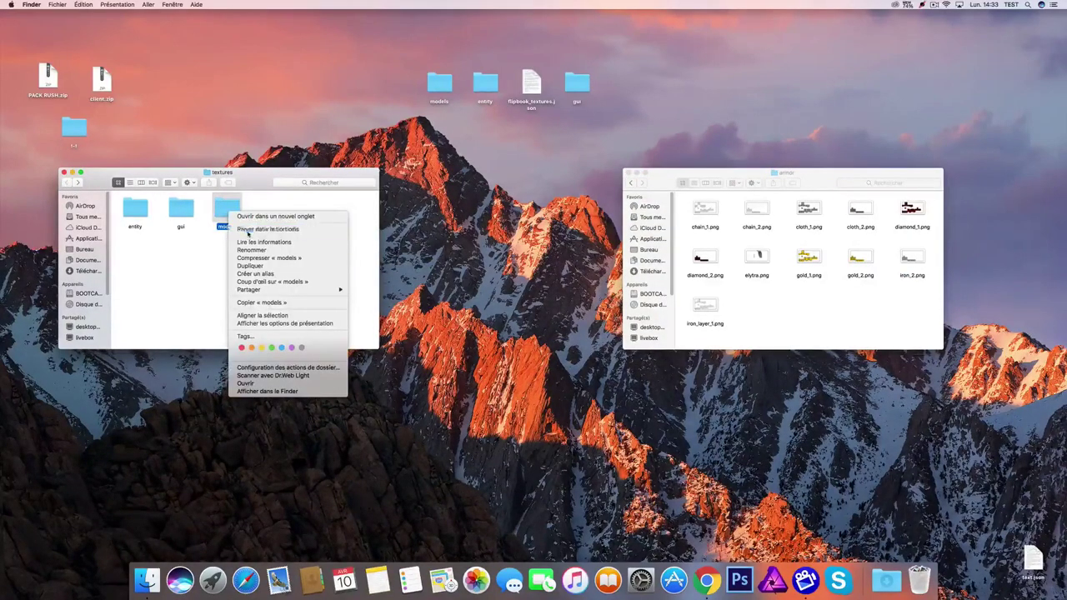
pyautogui.click(250, 232)
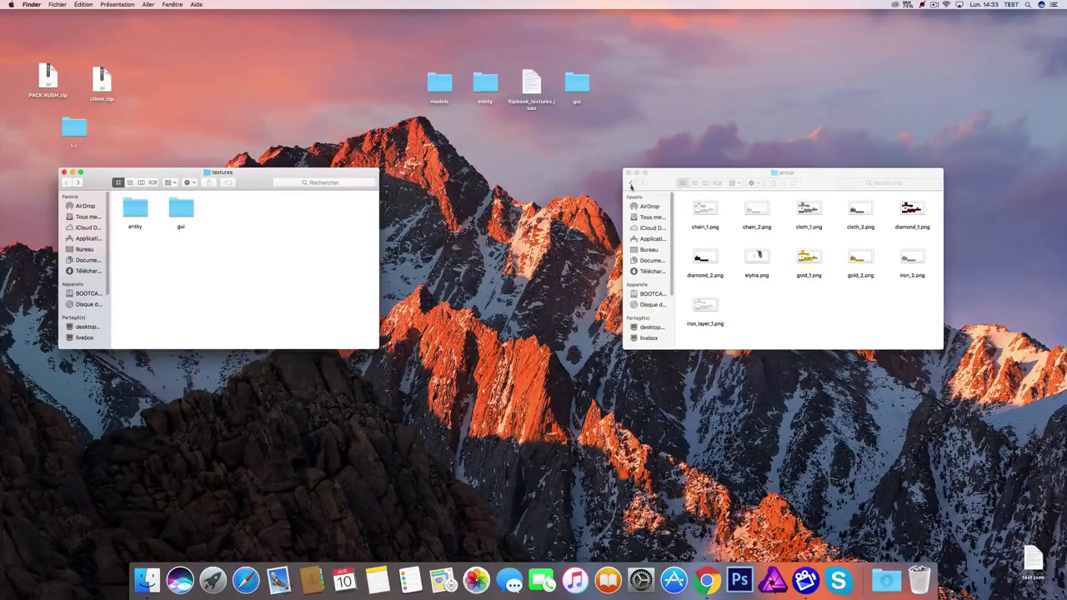
# Step: Leave the pack's armor folder and open the entity folder in both the source and the pack to compare their files
pyautogui.click(630, 183)
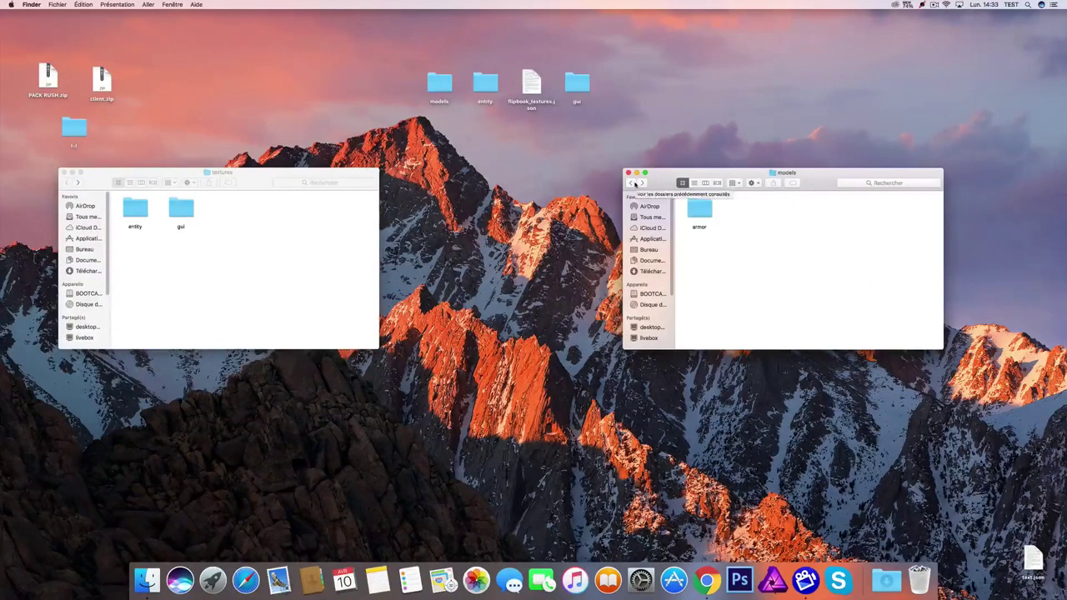
pyautogui.click(636, 183)
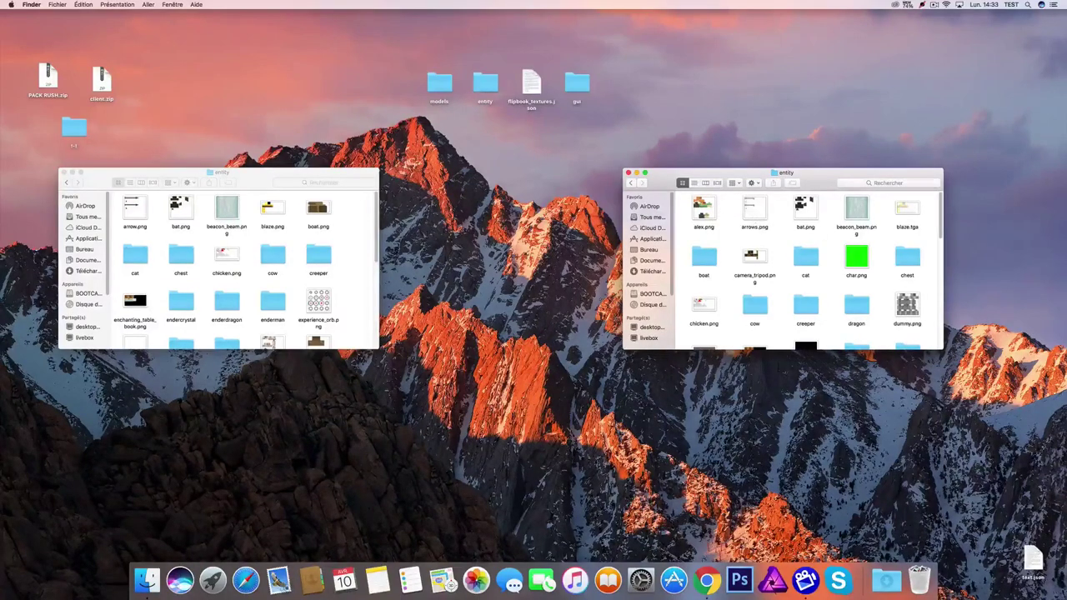
pyautogui.scroll(-3, 377, 293)
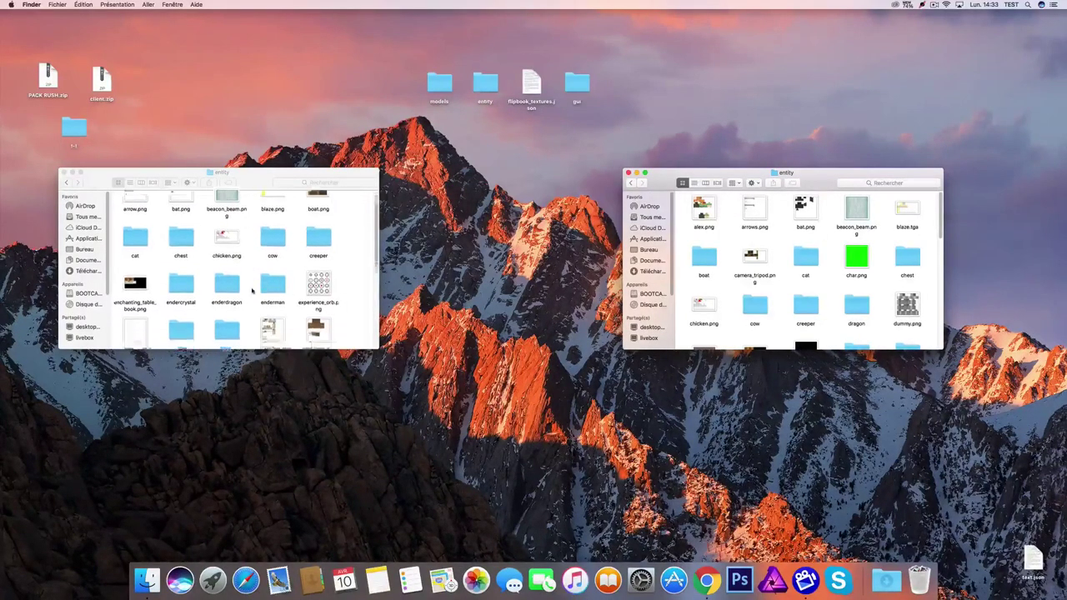
pyautogui.scroll(3, 376, 293)
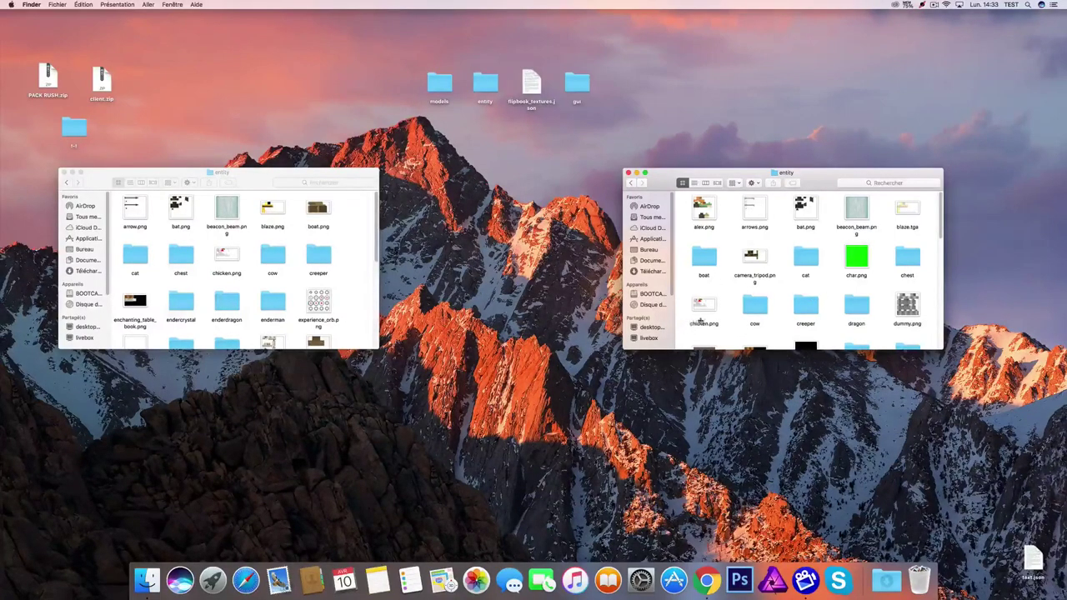
pyautogui.scroll(-5, 336, 300)
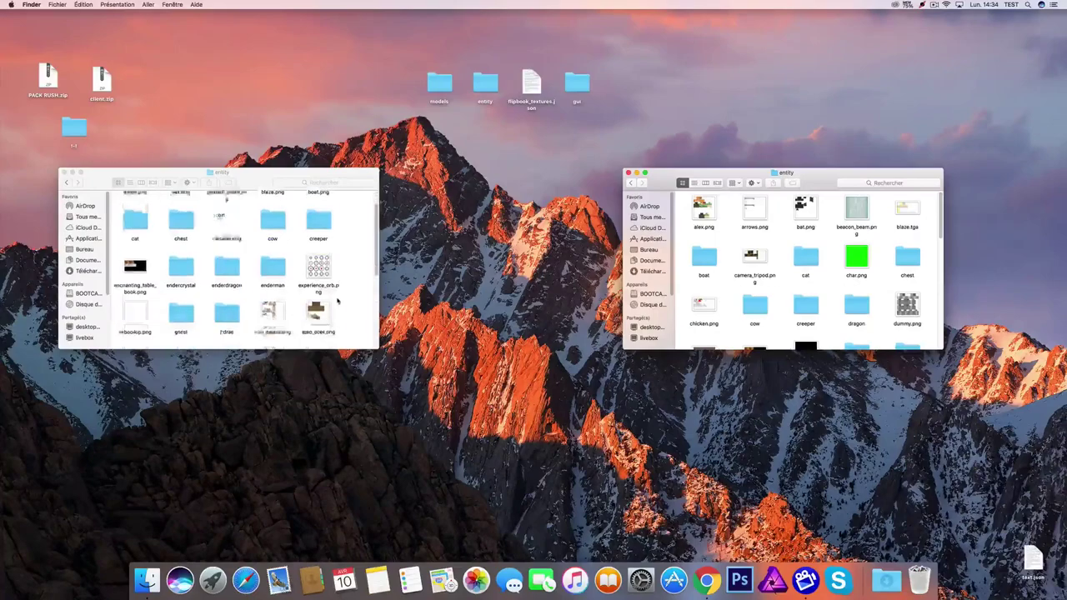
pyautogui.scroll(5, 336, 300)
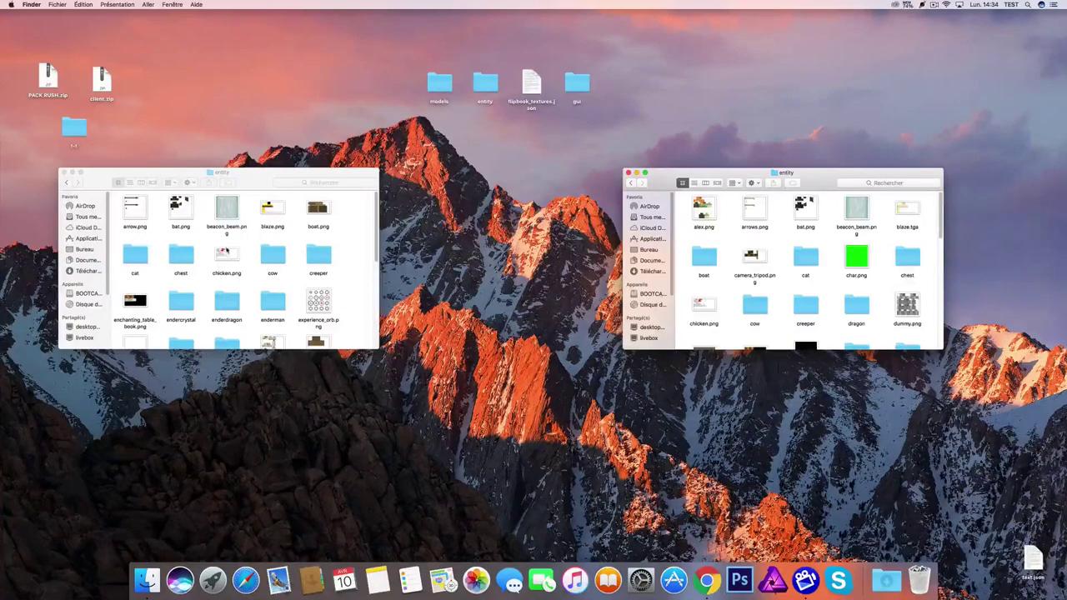
# Step: Replace the pack's arrows.png in the entity folder with the source file arrow.png, renamed as arrows.png
pyautogui.rightClick(756, 212)
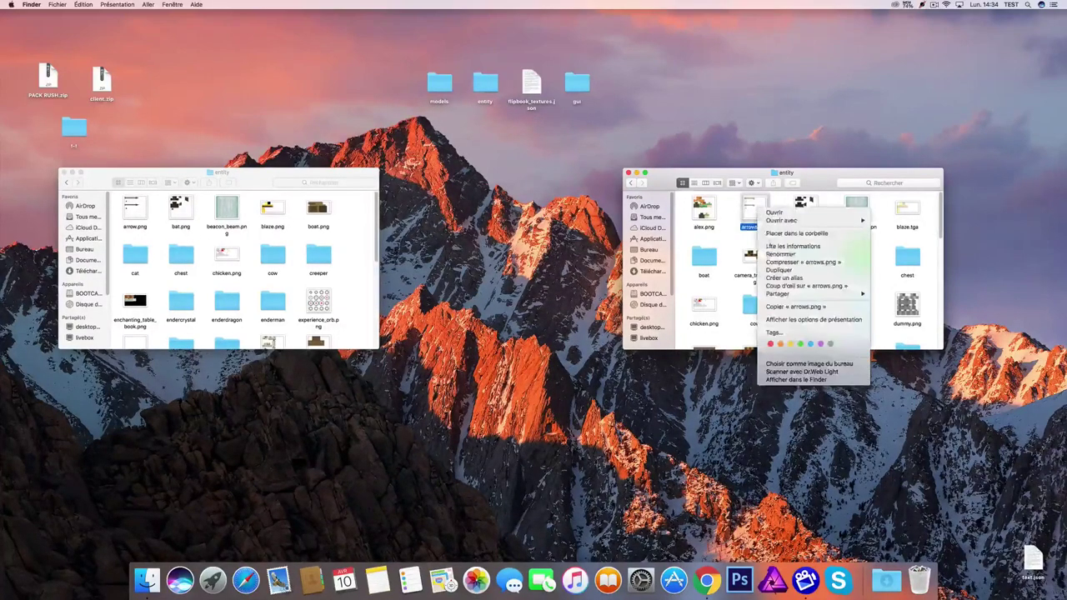
pyautogui.click(775, 255)
pyautogui.press('super+c')
pyautogui.rightClick(748, 224)
pyautogui.click(786, 259)
pyautogui.rightClick(759, 213)
pyautogui.click(790, 240)
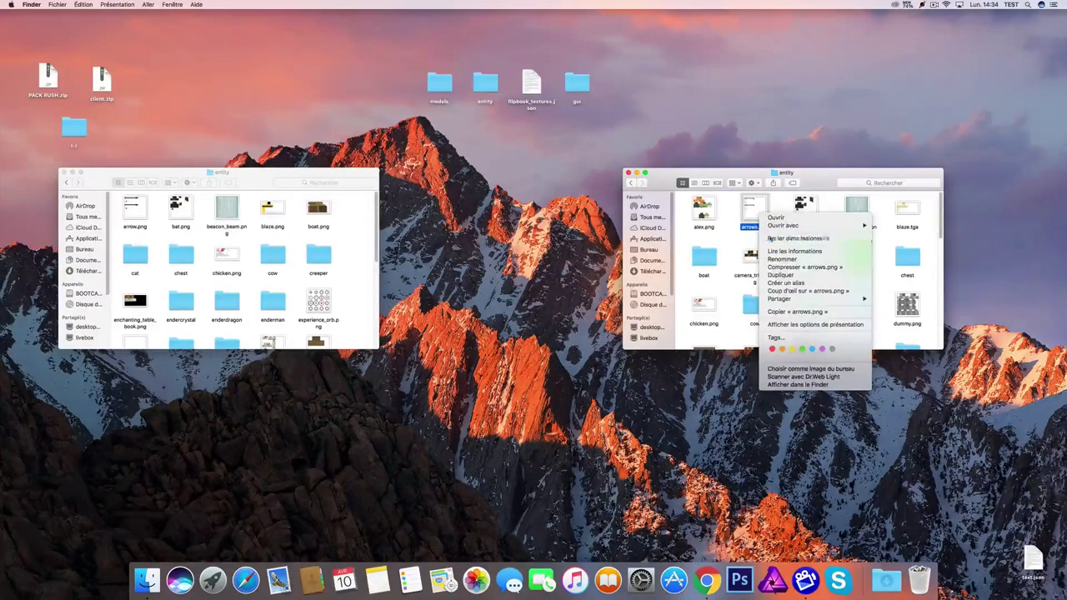
pyautogui.rightClick(133, 218)
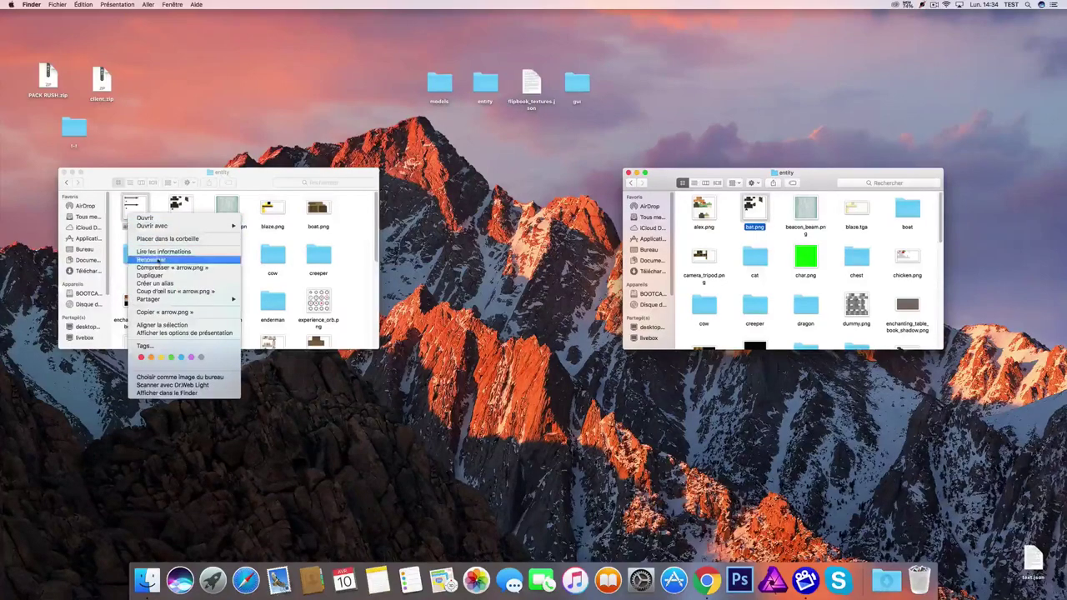
pyautogui.click(151, 259)
pyautogui.rightClick(135, 224)
pyautogui.click(163, 266)
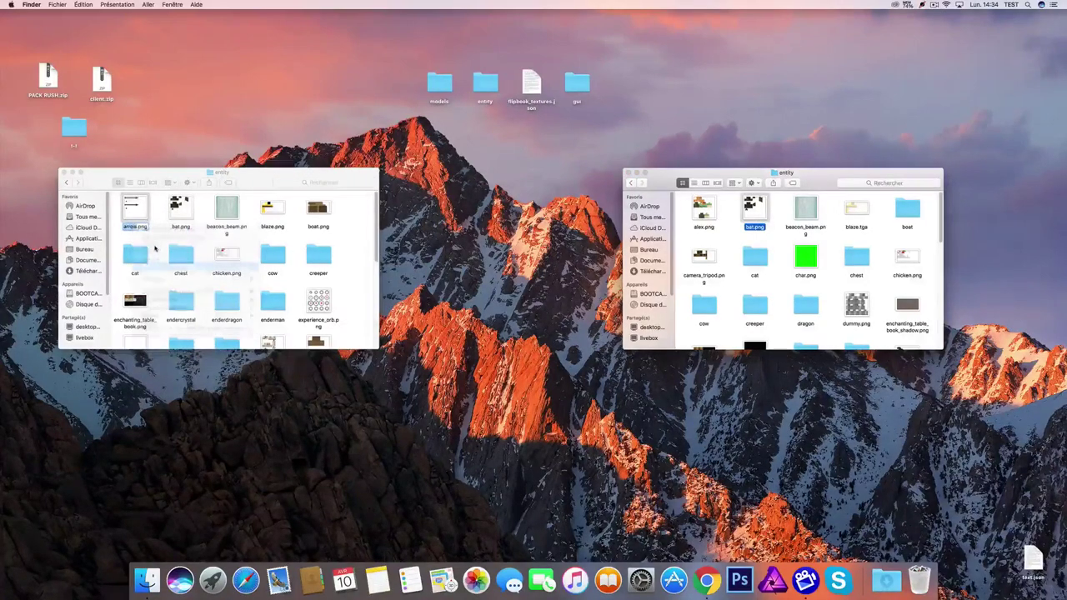
pyautogui.press('Return')
pyautogui.moveTo(137, 214); pyautogui.dragTo(736, 237)
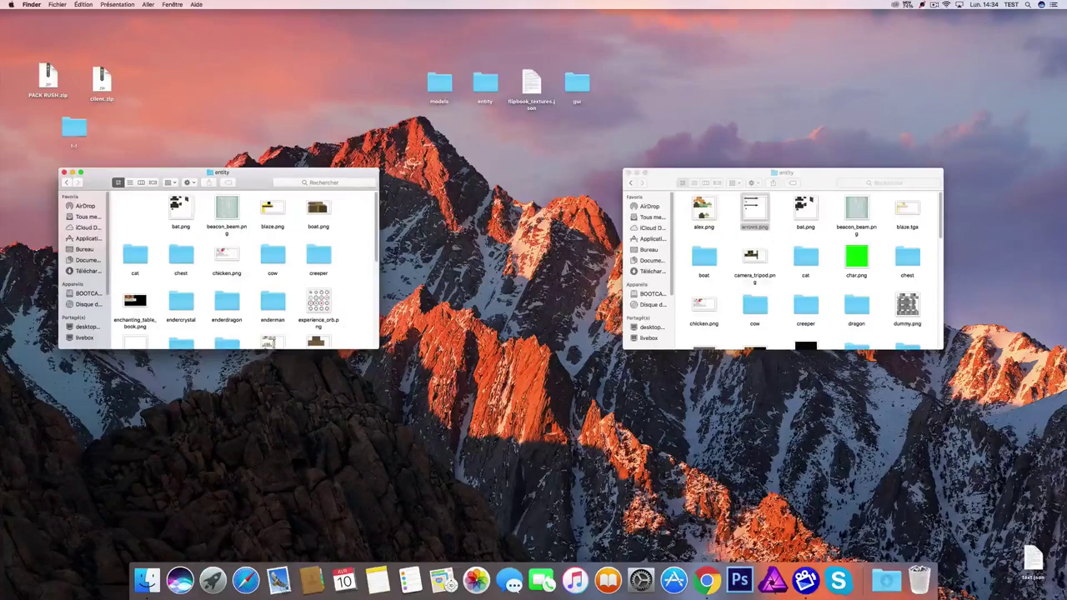
# Step: Move the source bat.png into the pack's entity folder, replacing the existing bat.png
pyautogui.scroll(-6, 159, 224)
pyautogui.scroll(6, 200, 247)
pyautogui.click(735, 245)
pyautogui.click(175, 215)
pyautogui.moveTo(175, 216); pyautogui.dragTo(176, 217)
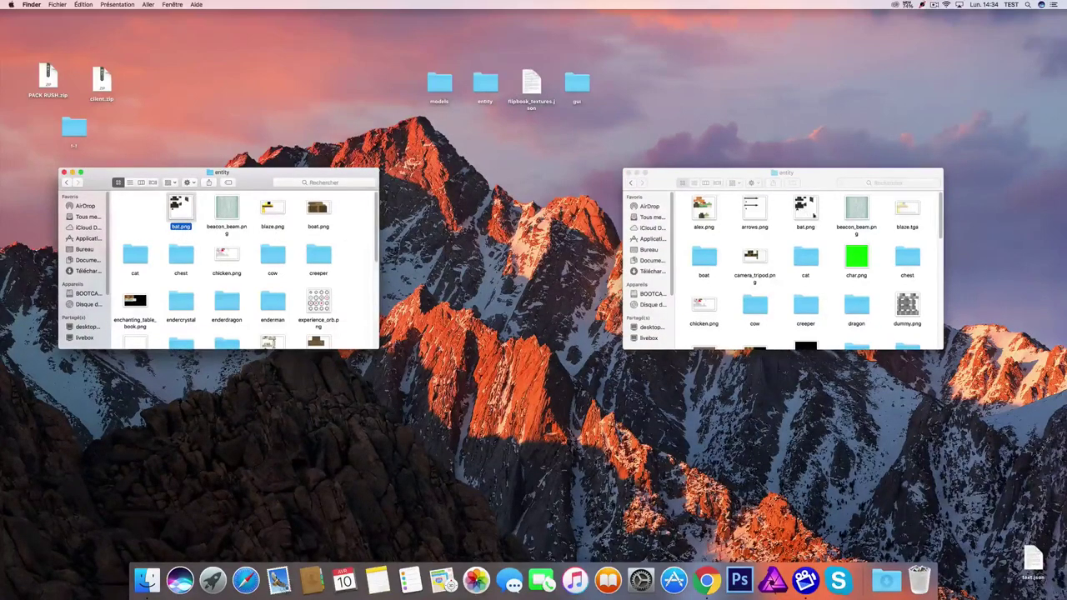
pyautogui.moveTo(177, 216); pyautogui.dragTo(785, 243)
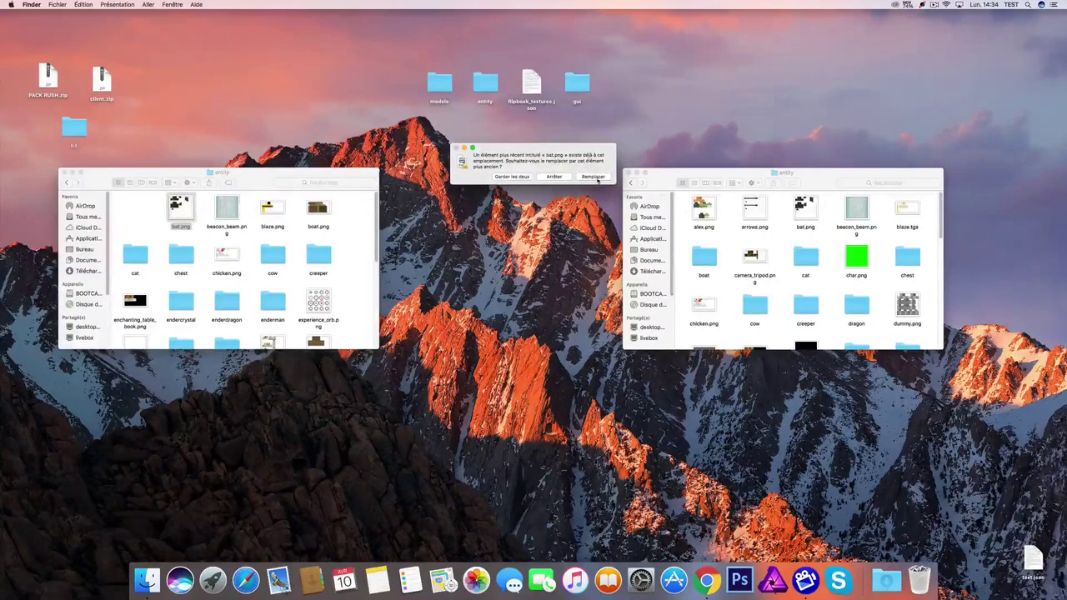
pyautogui.click(594, 177)
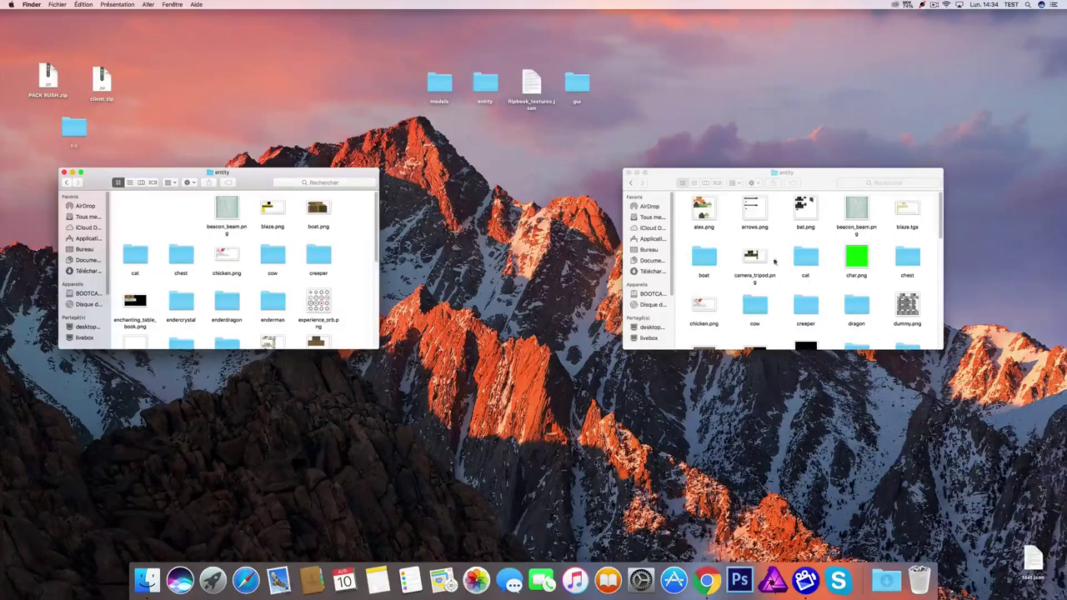
# Step: Open both cat folders and replace the pack's blackcat.png with the source file black.png, renamed as blackcat.png
pyautogui.doubleClick(806, 262)
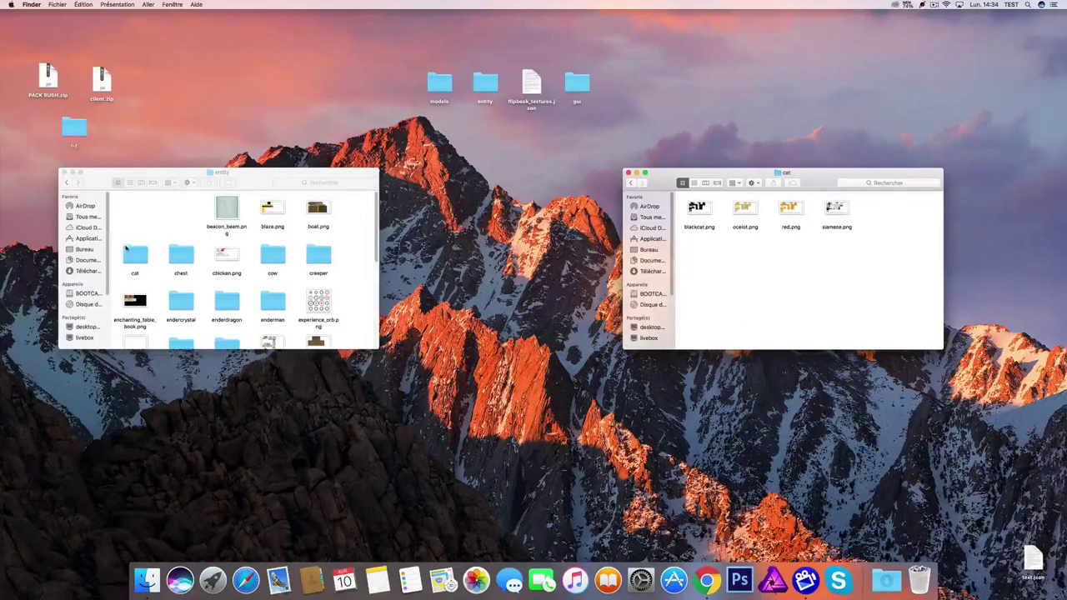
pyautogui.doubleClick(133, 248)
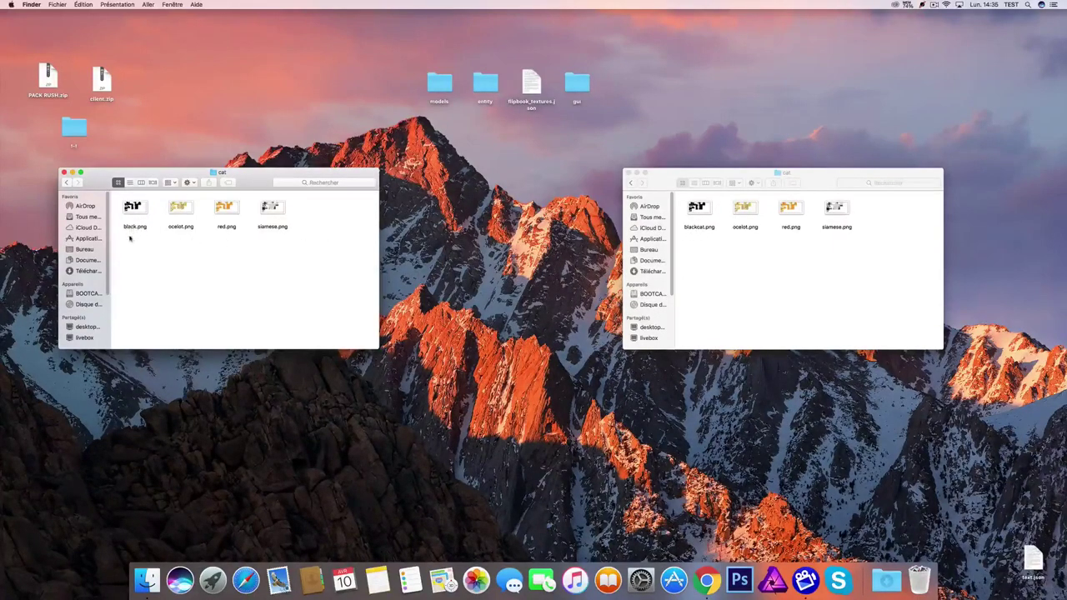
pyautogui.rightClick(707, 208)
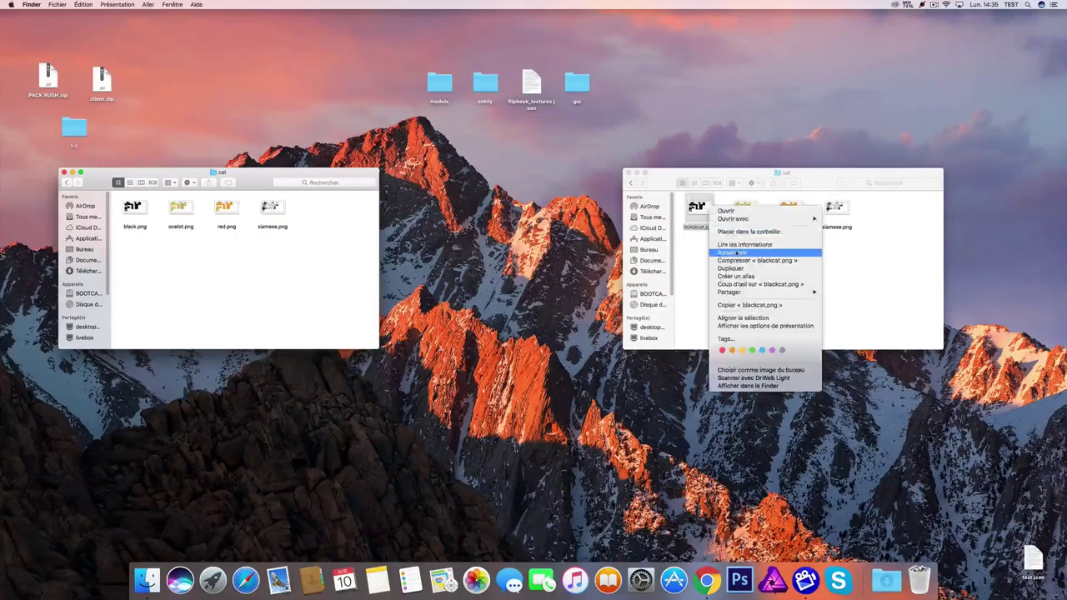
pyautogui.click(725, 248)
pyautogui.press('super+c')
pyautogui.rightClick(700, 231)
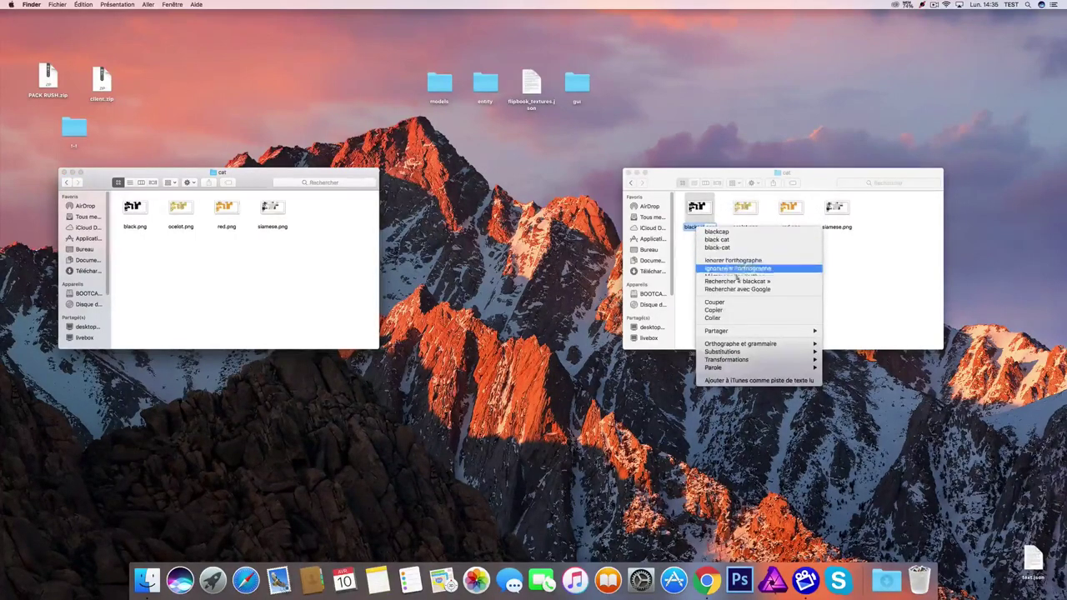
pyautogui.click(742, 311)
pyautogui.rightClick(705, 208)
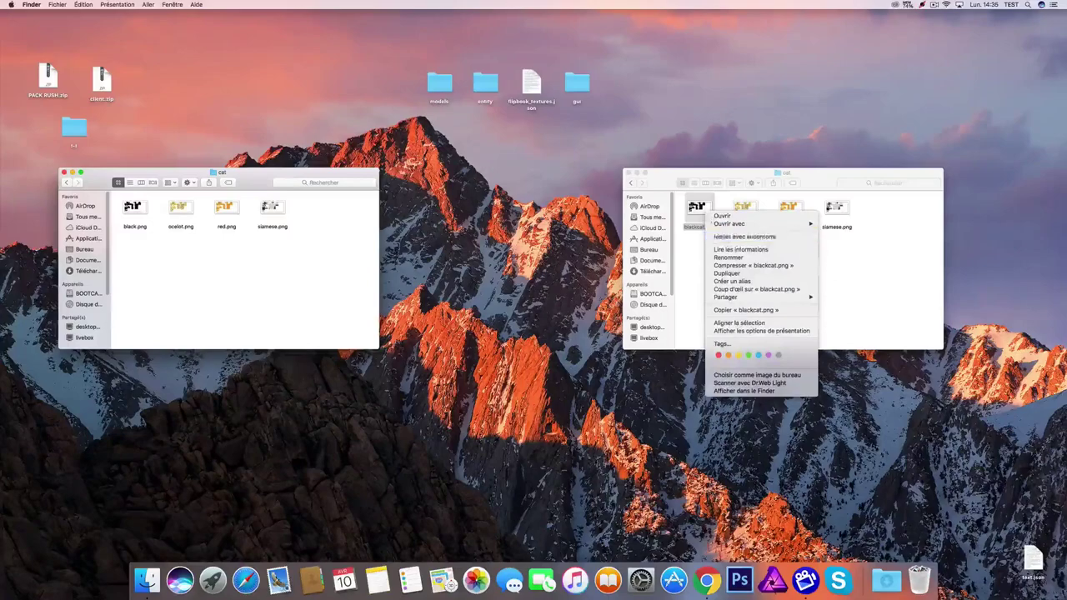
pyautogui.click(733, 238)
pyautogui.rightClick(131, 208)
pyautogui.click(179, 253)
pyautogui.rightClick(130, 226)
pyautogui.click(148, 268)
pyautogui.press('Return')
pyautogui.moveTo(133, 208); pyautogui.dragTo(767, 262)
# Step: Arrange the files in the pack's cat folder by name
pyautogui.click(751, 182)
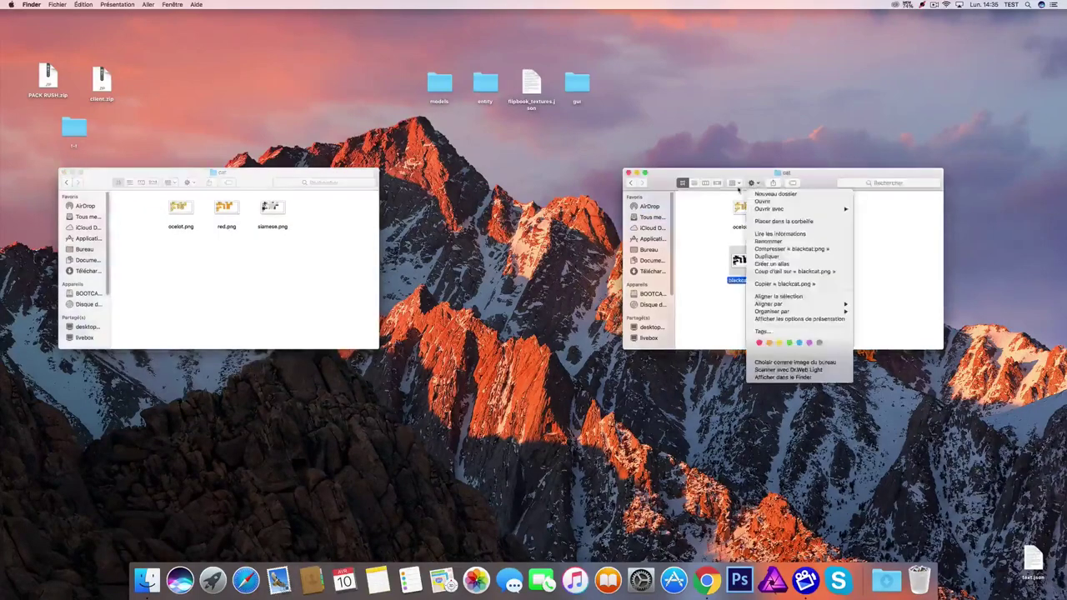
pyautogui.click(737, 182)
pyautogui.click(754, 205)
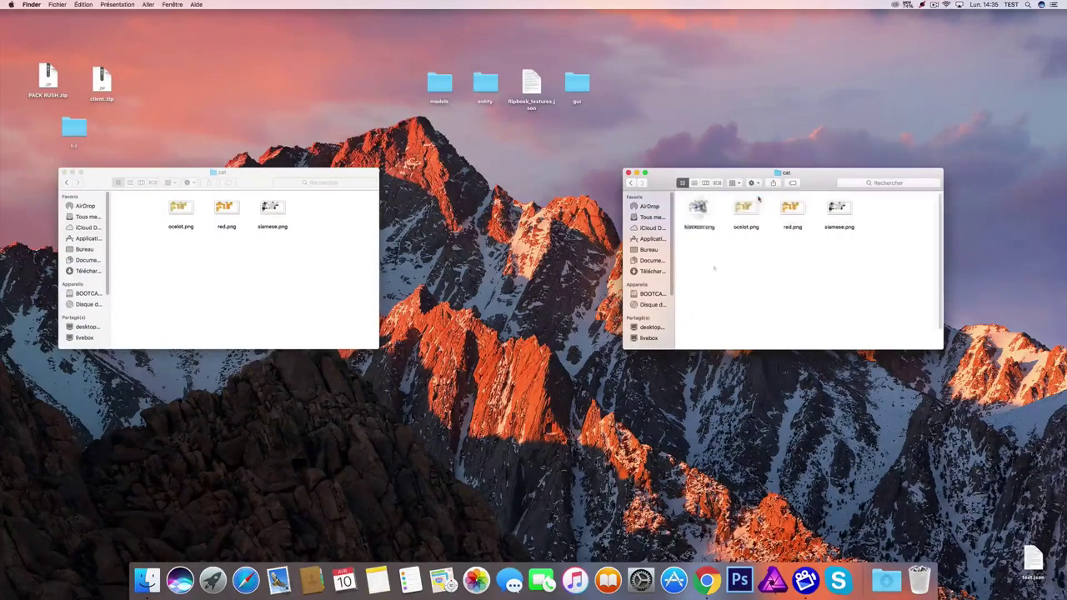
# Step: Move the source ocelot.png, red.png and siamese.png into the pack's cat folder, replacing all existing files
pyautogui.moveTo(284, 238); pyautogui.dragTo(783, 277)
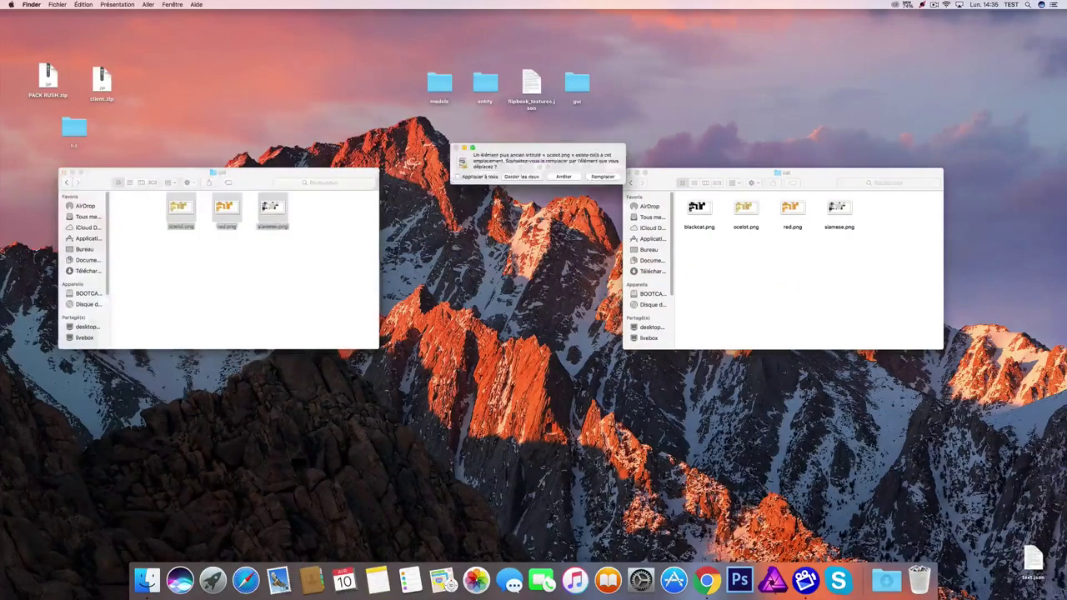
pyautogui.click(470, 178)
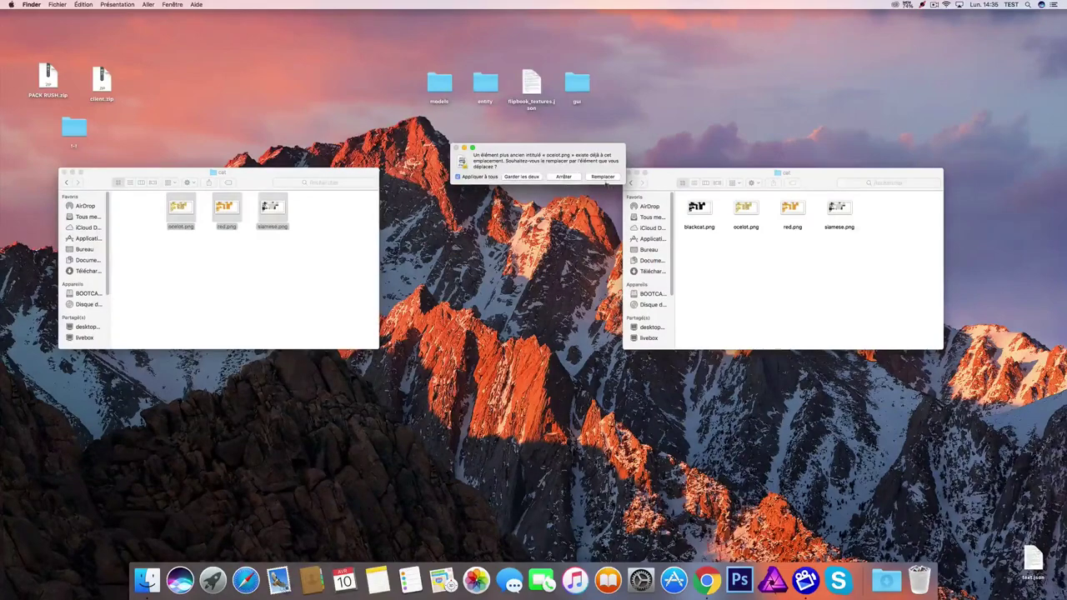
pyautogui.click(605, 178)
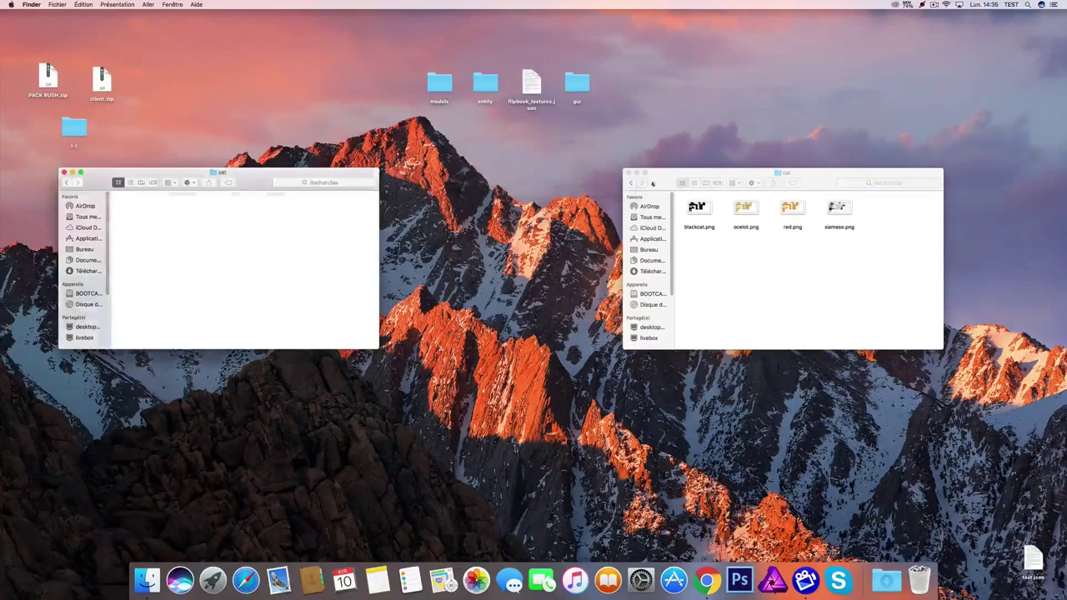
# Step: Return both windows to their textures folders, move the source entity folder to the trash and close the source window
pyautogui.click(631, 184)
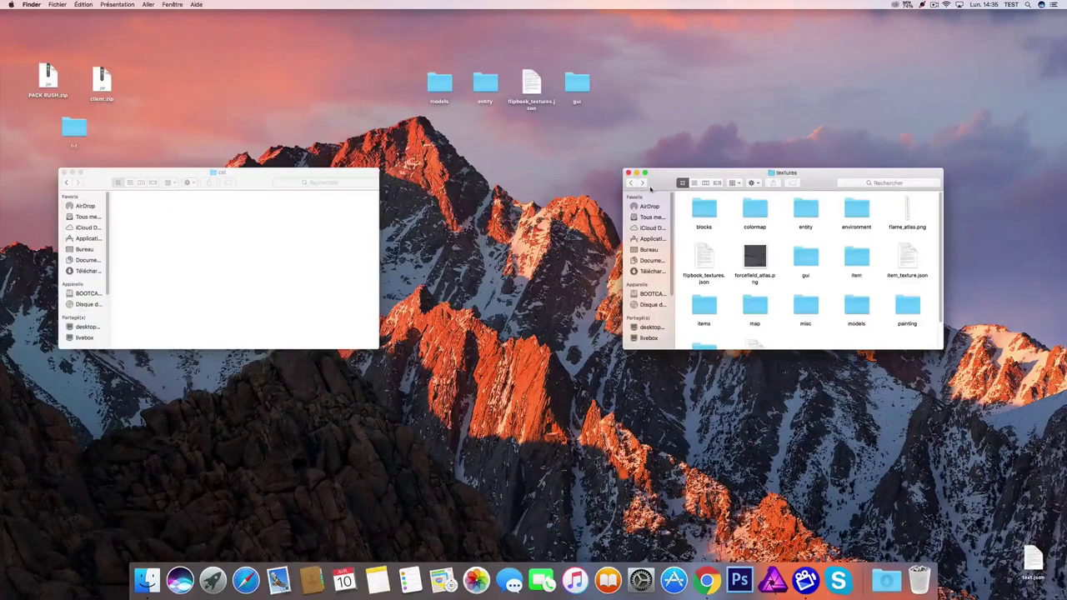
pyautogui.click(66, 182)
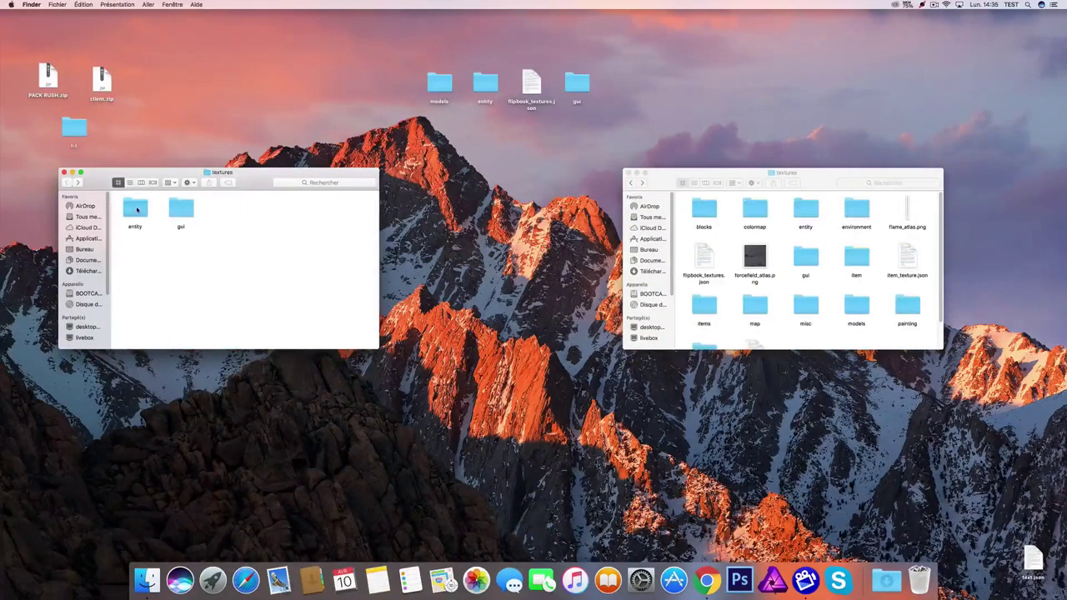
pyautogui.doubleClick(136, 209)
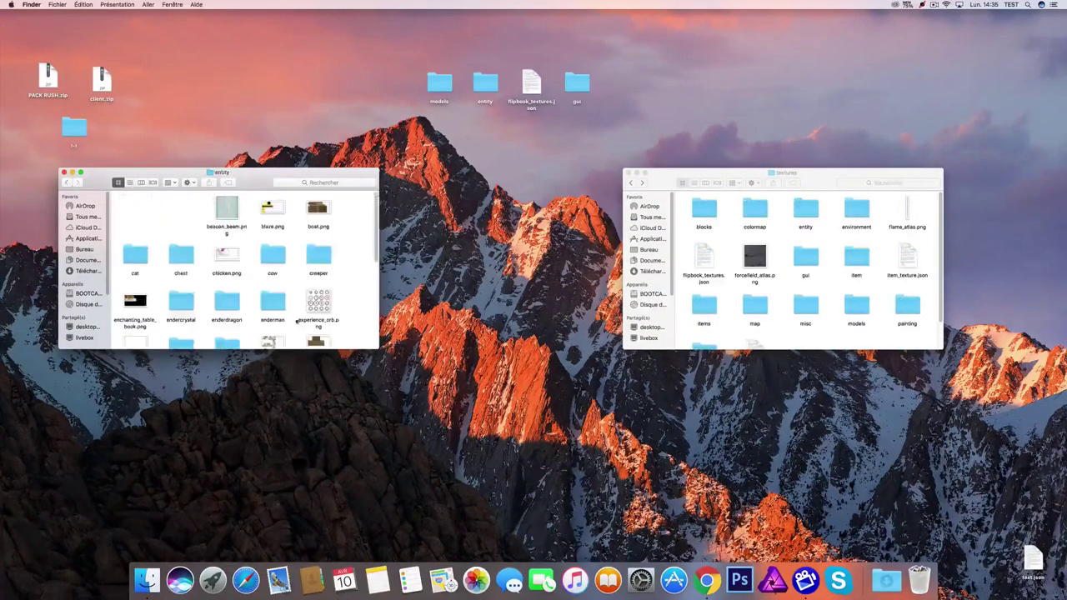
pyautogui.click(67, 181)
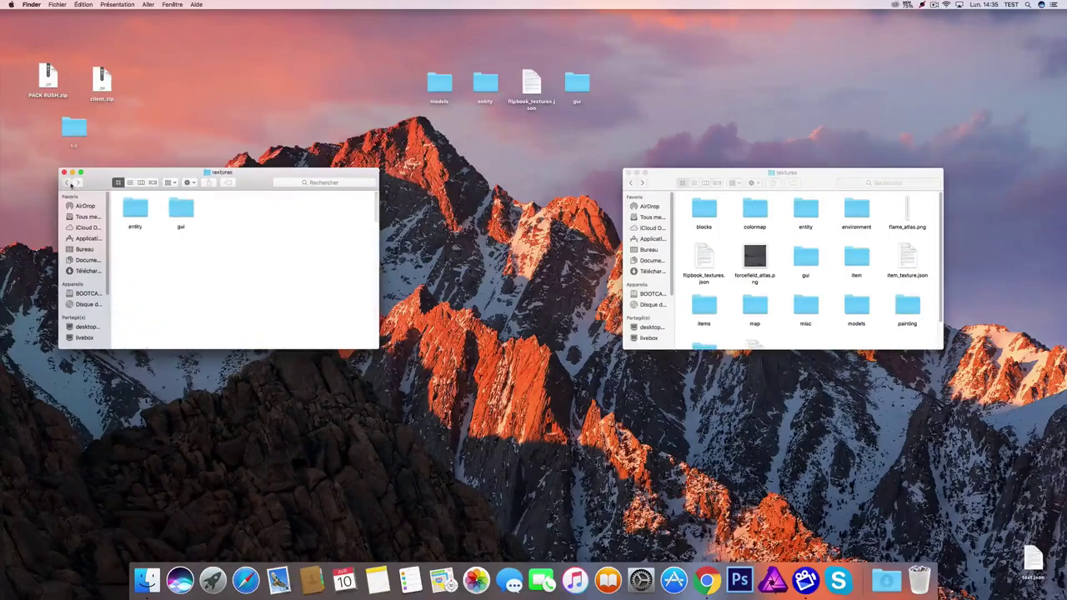
pyautogui.rightClick(131, 206)
pyautogui.click(154, 227)
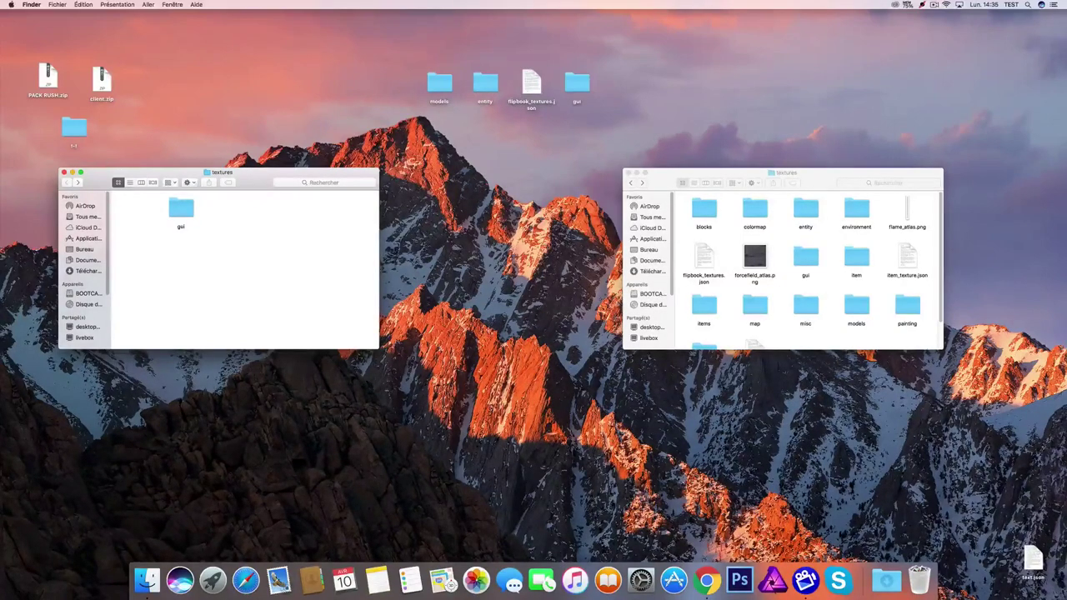
pyautogui.click(63, 172)
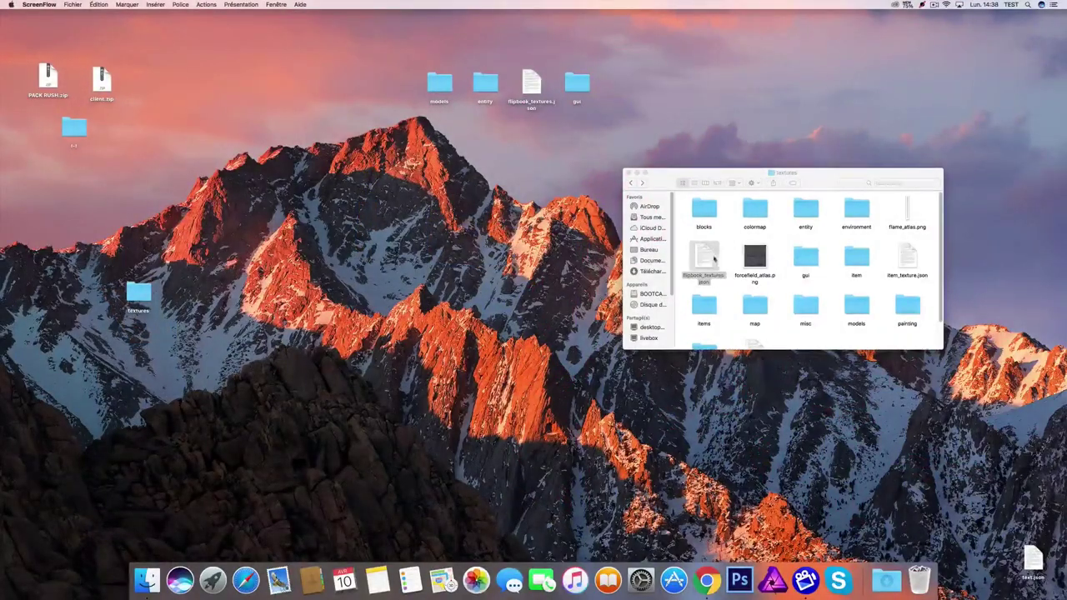
# Step: Open the pack's flipbook_textures.json from the textures folder in Xcode and TextEdit
pyautogui.rightClick(707, 254)
pyautogui.moveTo(822, 265)
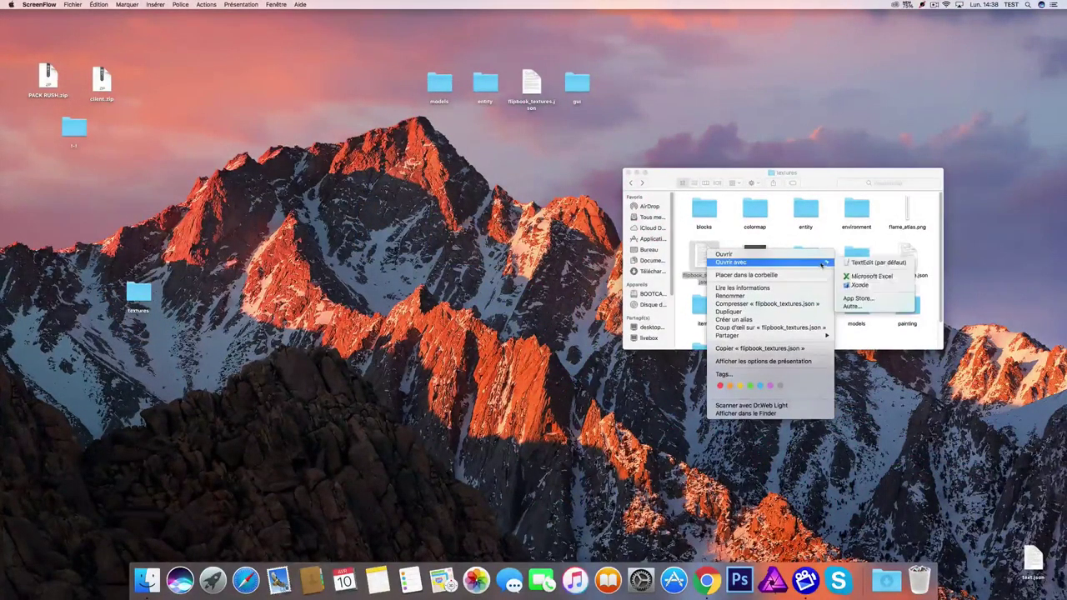
pyautogui.click(875, 263)
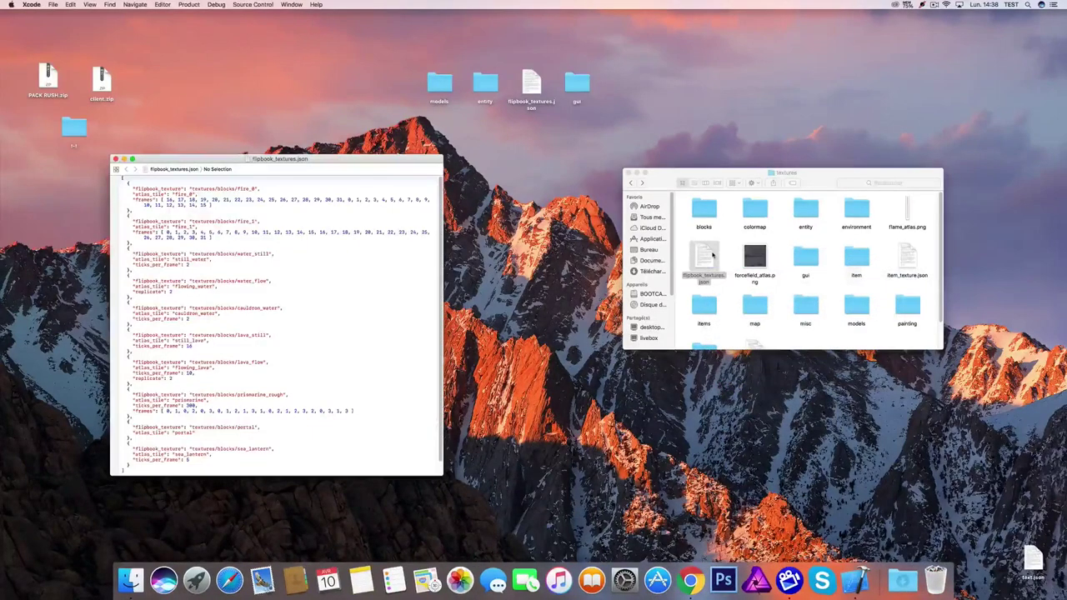
# Step: Look through flipbook_textures.json in TextEdit and close that copy
pyautogui.moveTo(342, 16); pyautogui.dragTo(564, 88)
pyautogui.scroll(-5, 600, 227)
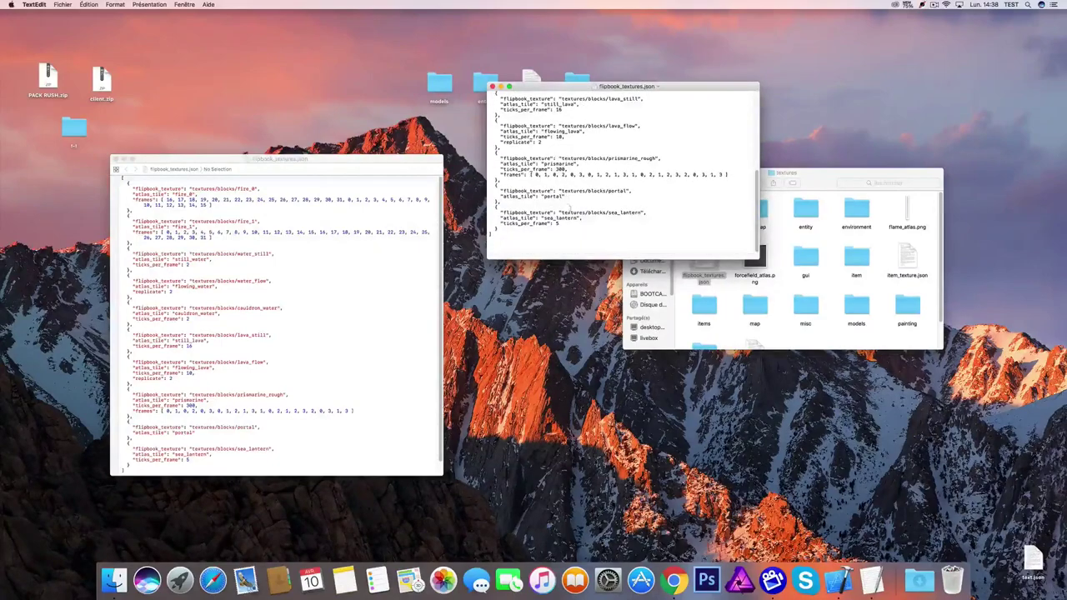
pyautogui.scroll(5, 600, 228)
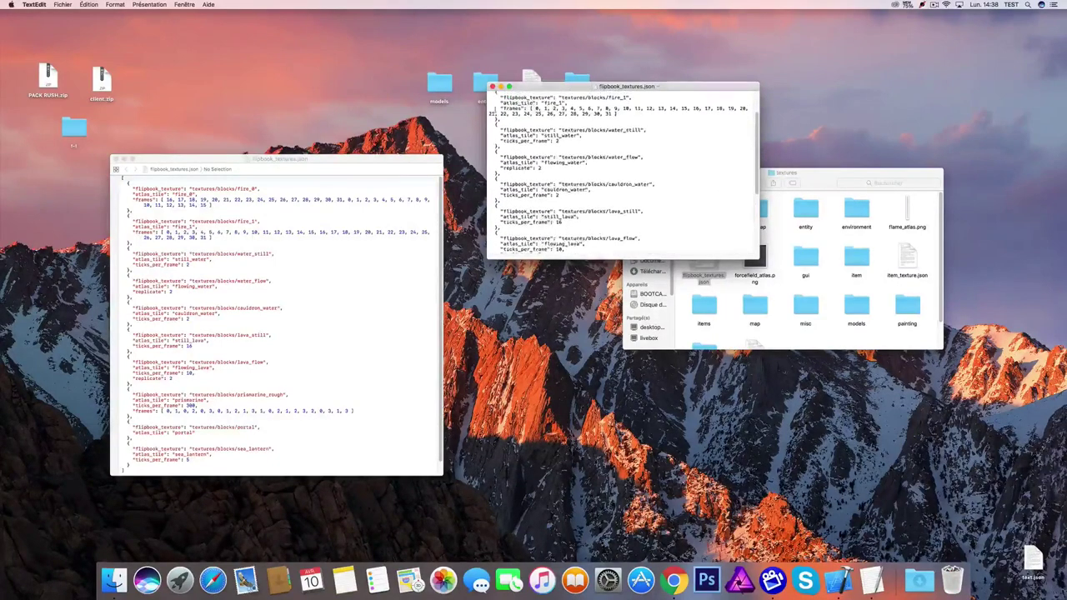
pyautogui.click(492, 86)
# Step: Examine the animated block entries of flipbook_textures.json in Xcode, from fire_0 down to sea_lantern
pyautogui.moveTo(407, 159); pyautogui.dragTo(542, 96)
pyautogui.scroll(-1, 365, 259)
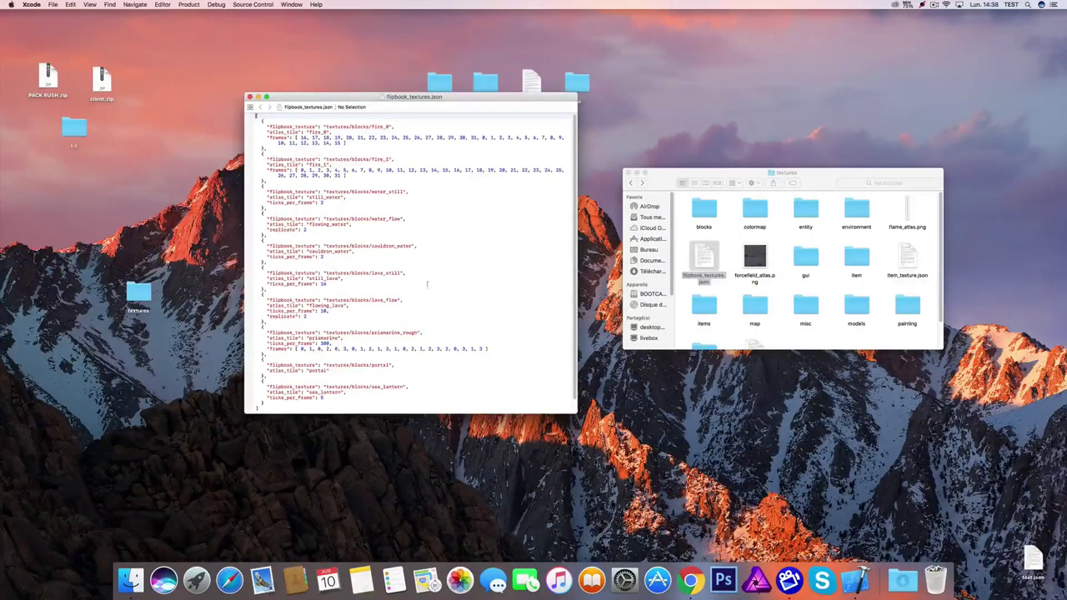
pyautogui.scroll(-1, 430, 306)
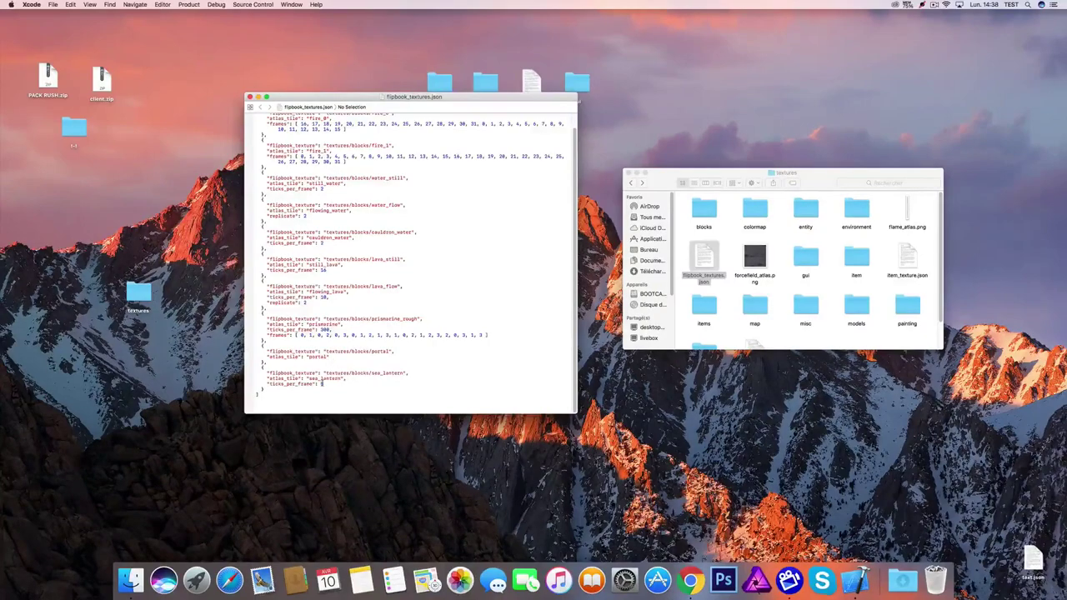
pyautogui.scroll(1, 359, 310)
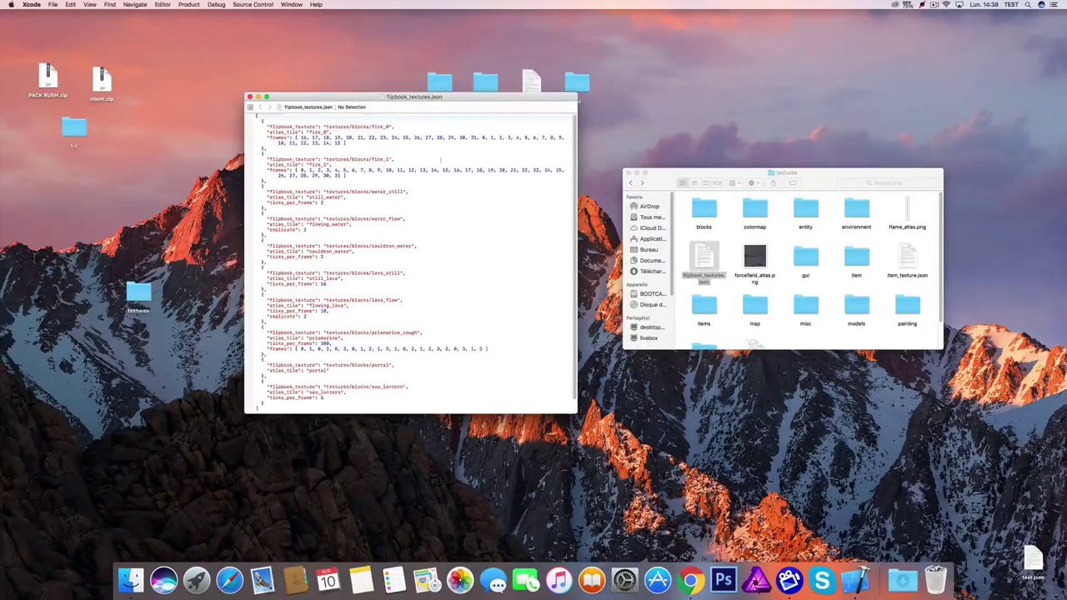
pyautogui.scroll(-1, 407, 348)
pyautogui.scroll(1, 408, 349)
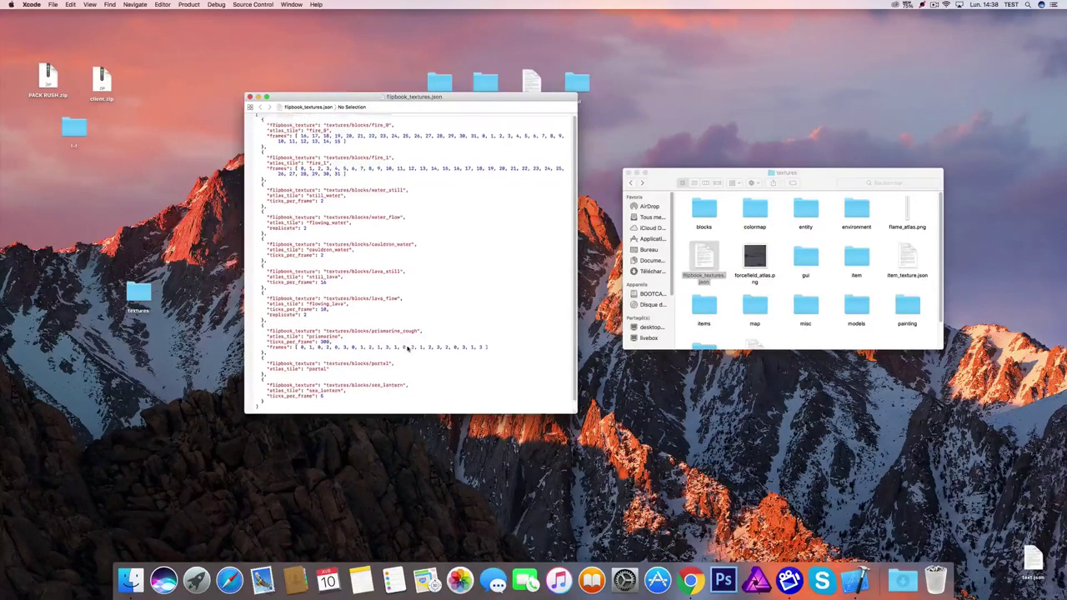
pyautogui.scroll(-1, 428, 375)
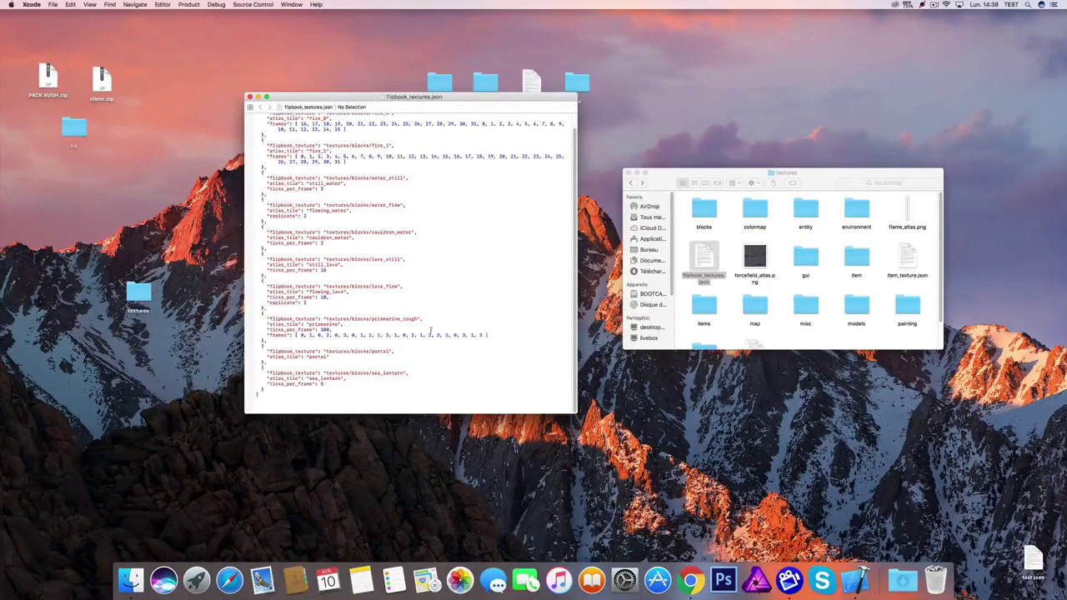
pyautogui.scroll(1, 419, 278)
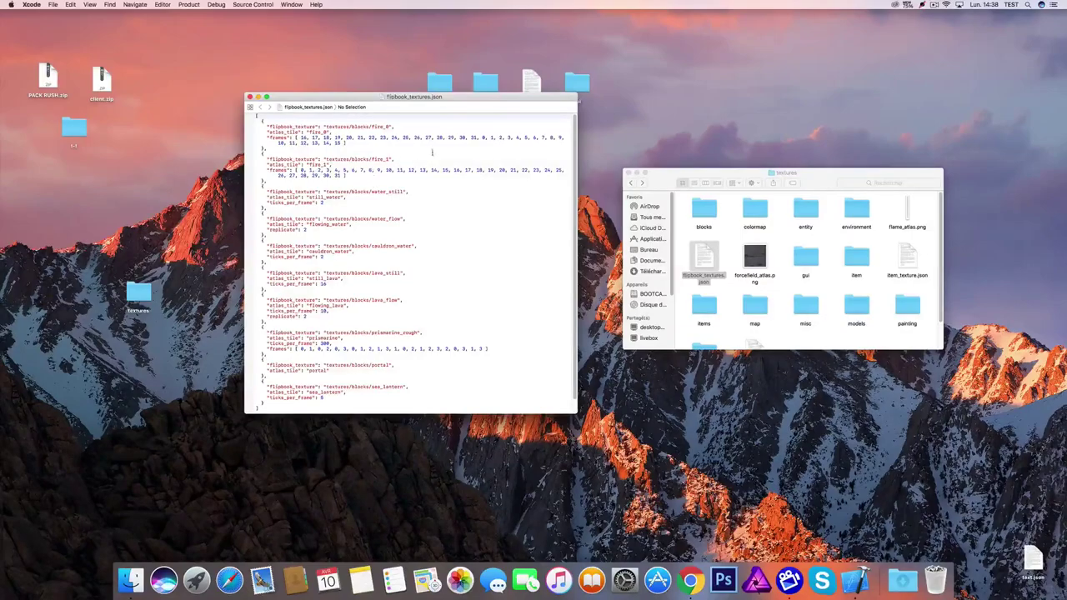
pyautogui.moveTo(379, 108); pyautogui.dragTo(190, 111)
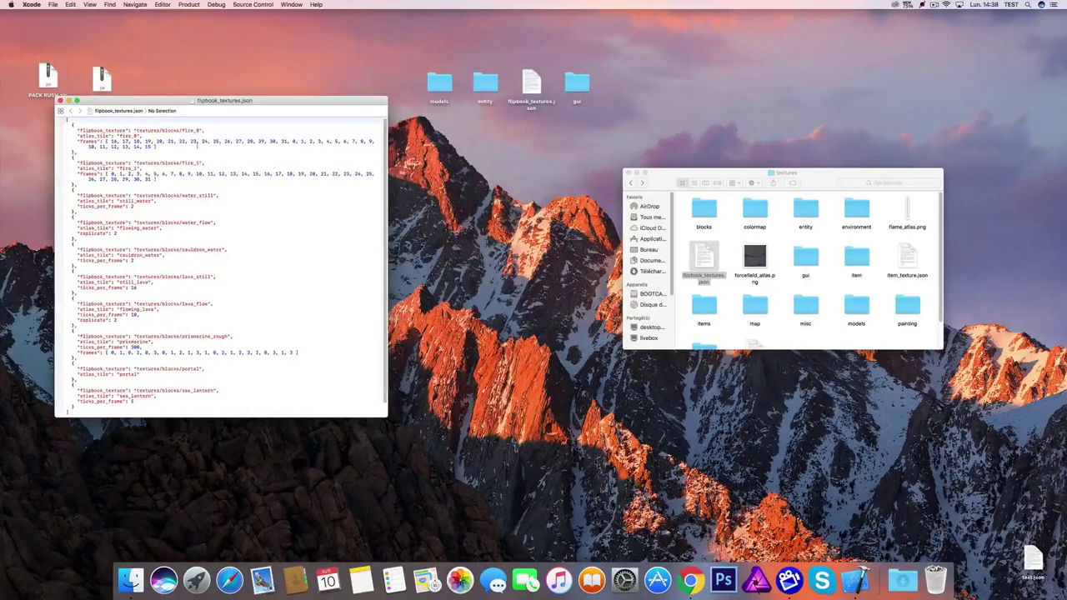
# Step: Duplicate the sea_lantern entry, including its preceding closing brace and comma, below the ticks_per_frame line at the end of the list
pyautogui.scroll(-1, 225, 395)
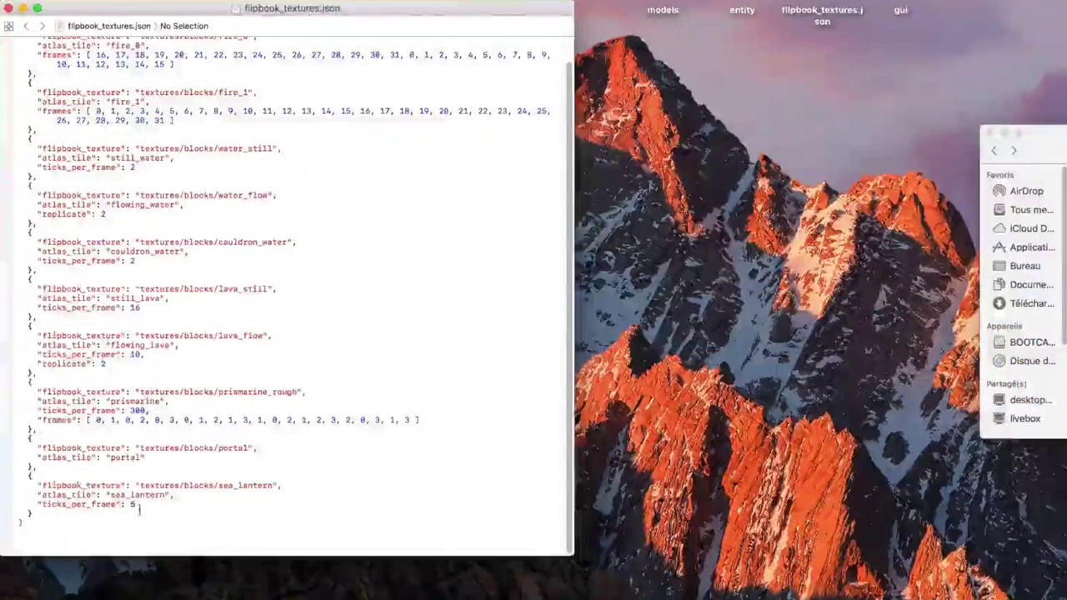
pyautogui.moveTo(134, 504); pyautogui.dragTo(27, 467)
pyautogui.press('super+c')
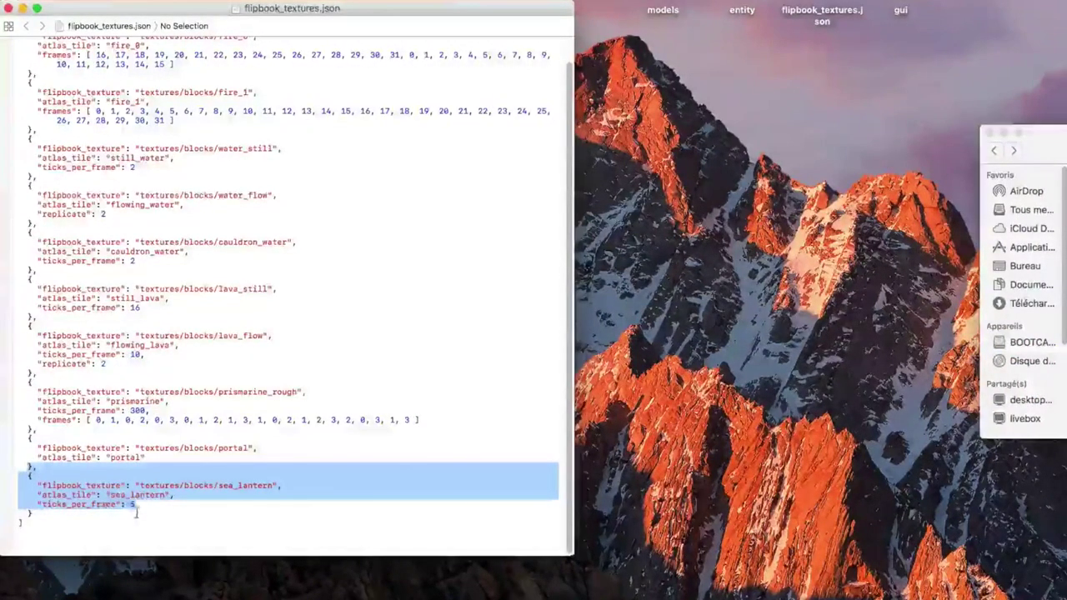
pyautogui.rightClick(122, 480)
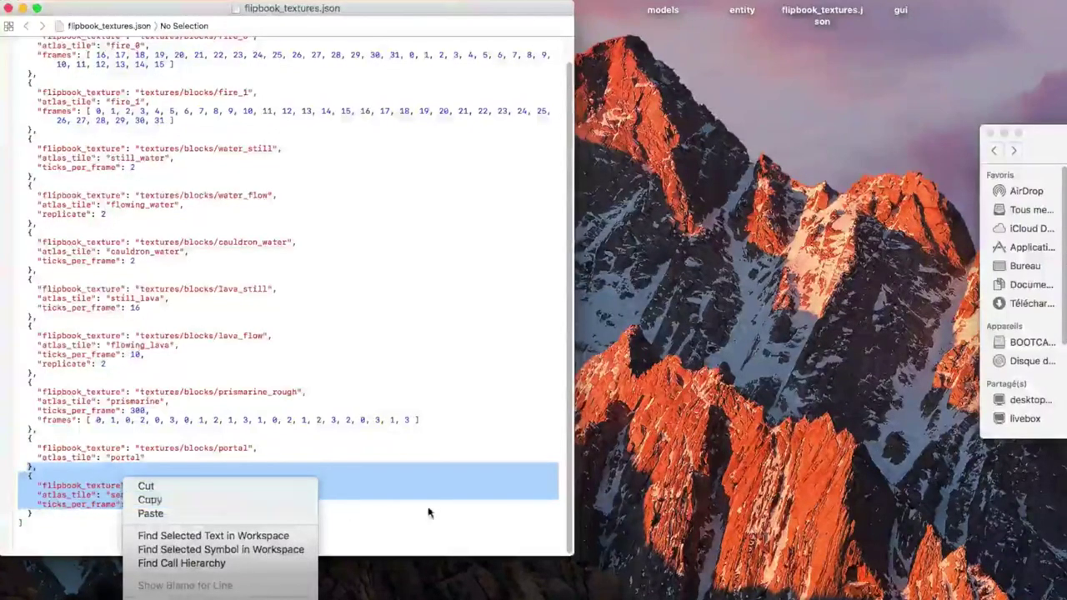
pyautogui.click(252, 514)
pyautogui.click(147, 504)
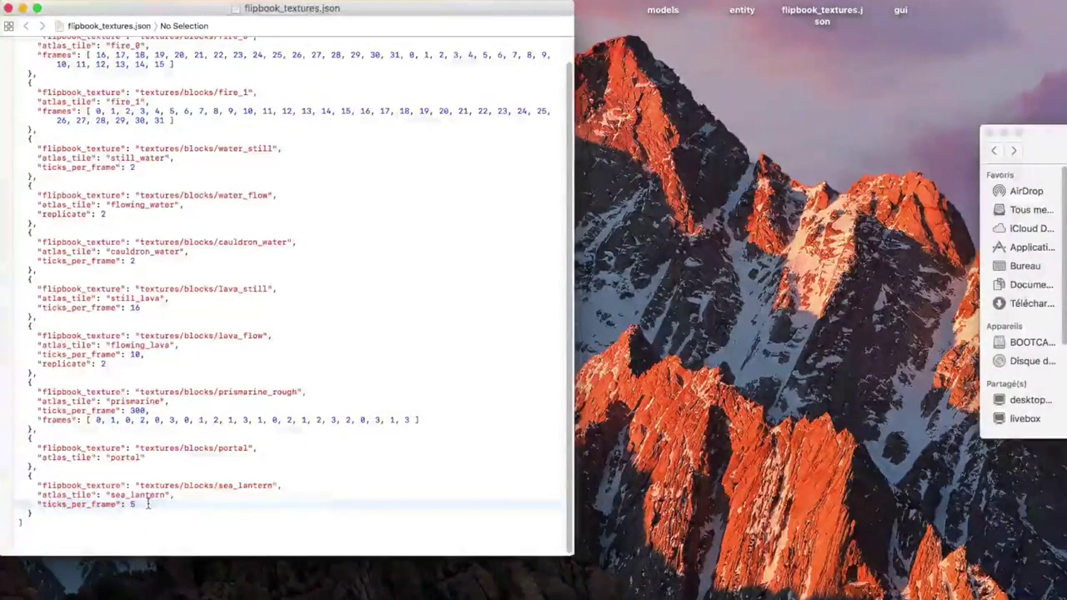
pyautogui.press('Return')
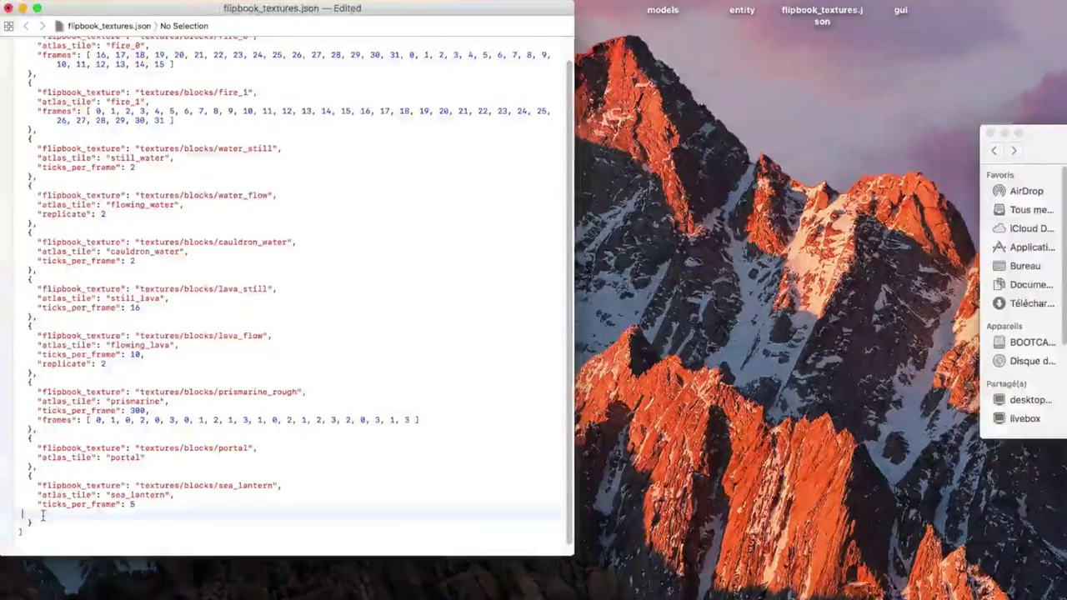
pyautogui.press('super+v')
pyautogui.scroll(-2, 75, 524)
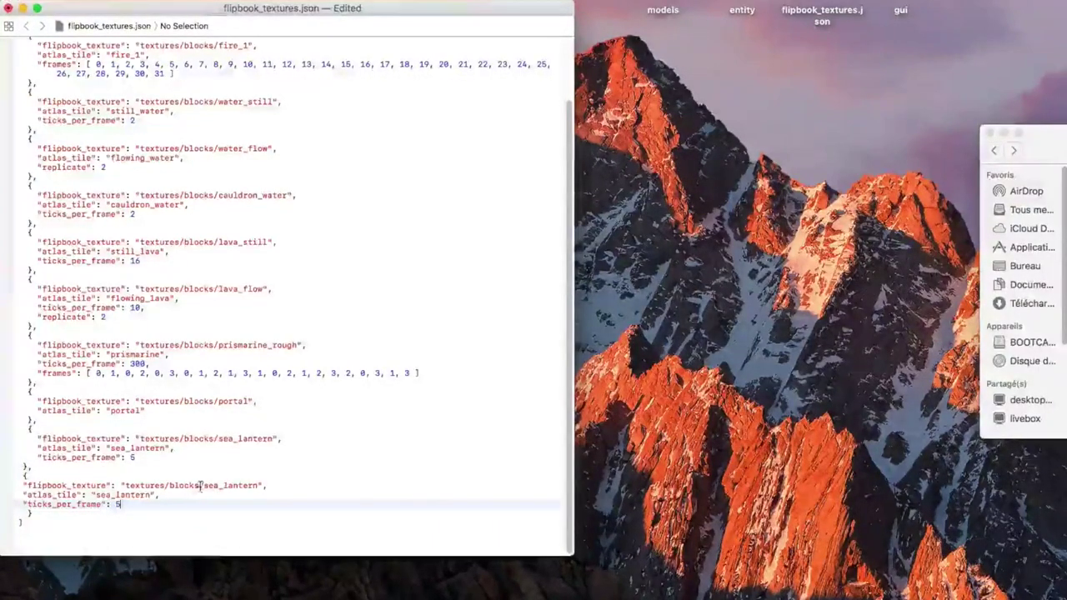
# Step: Select sea_lantern in the duplicated entry's texture path, and preview gold_ore.png from the pack's blocks folder
pyautogui.moveTo(203, 484); pyautogui.dragTo(259, 485)
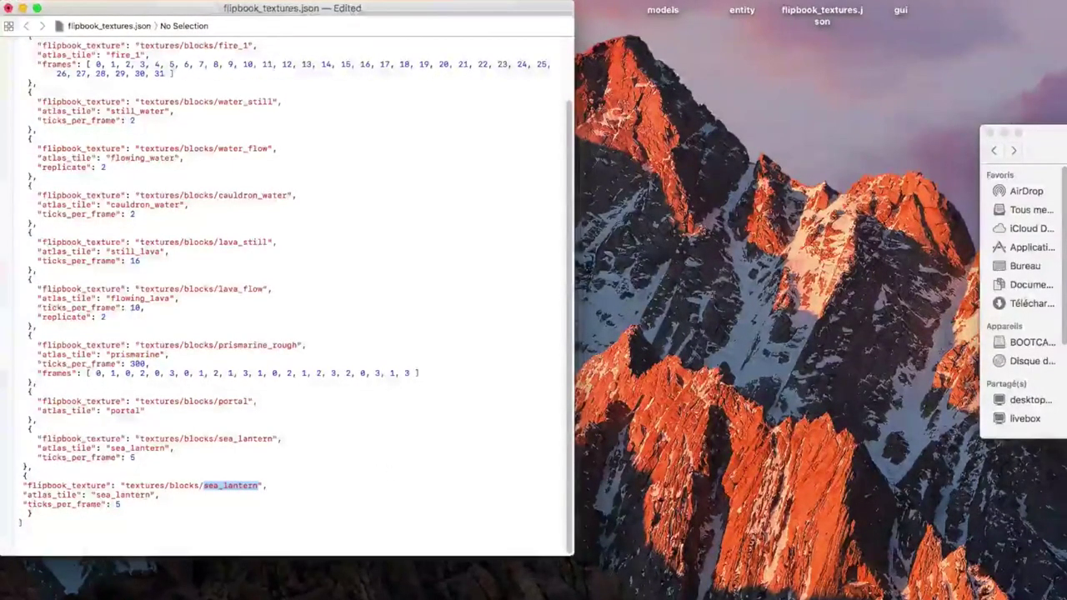
pyautogui.doubleClick(709, 214)
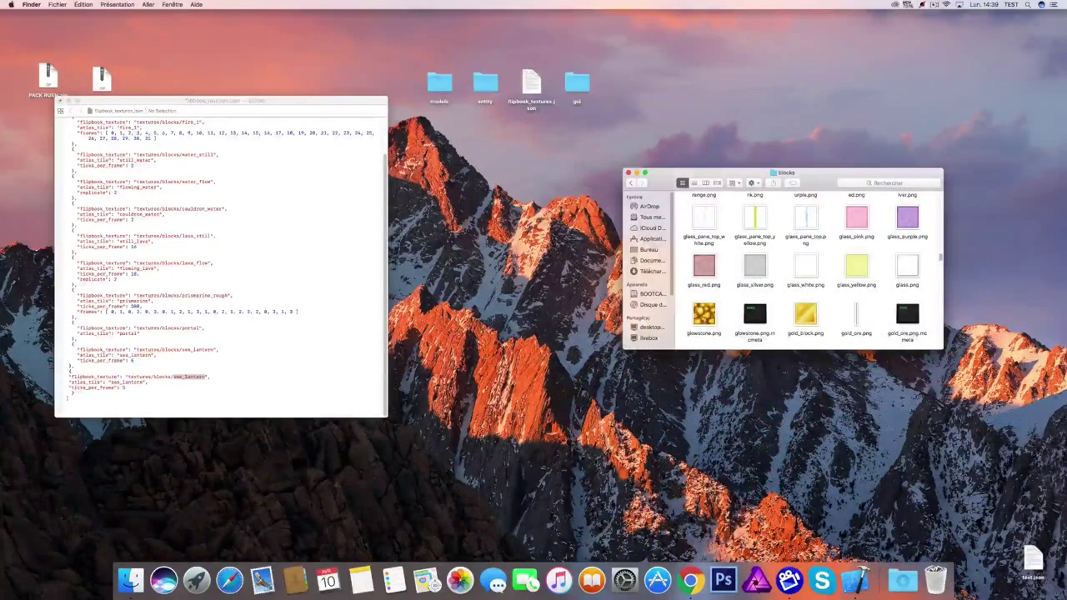
pyautogui.scroll(-3, 865, 281)
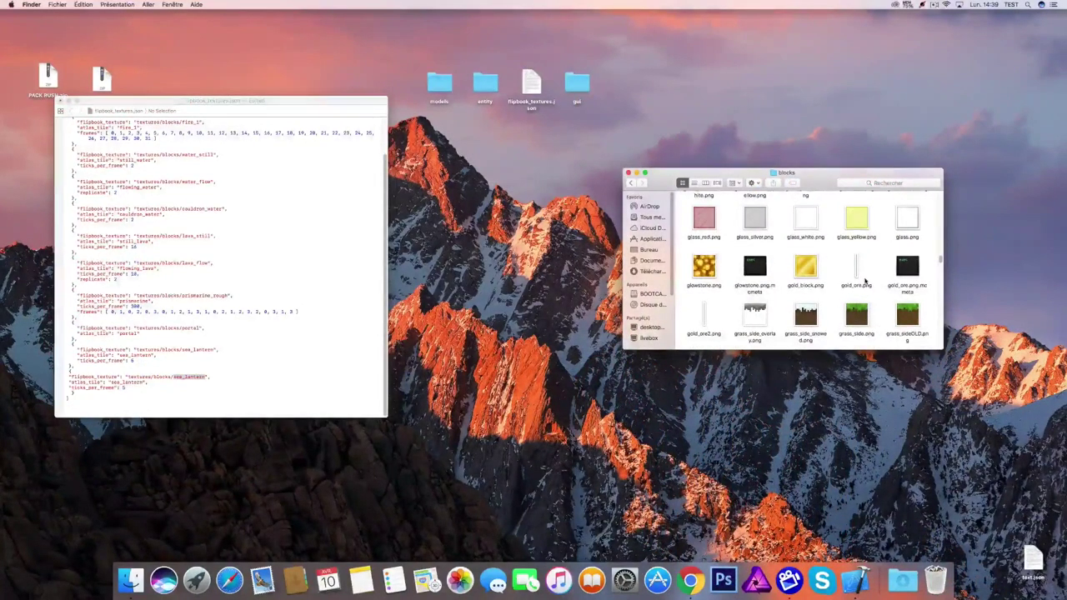
pyautogui.doubleClick(856, 267)
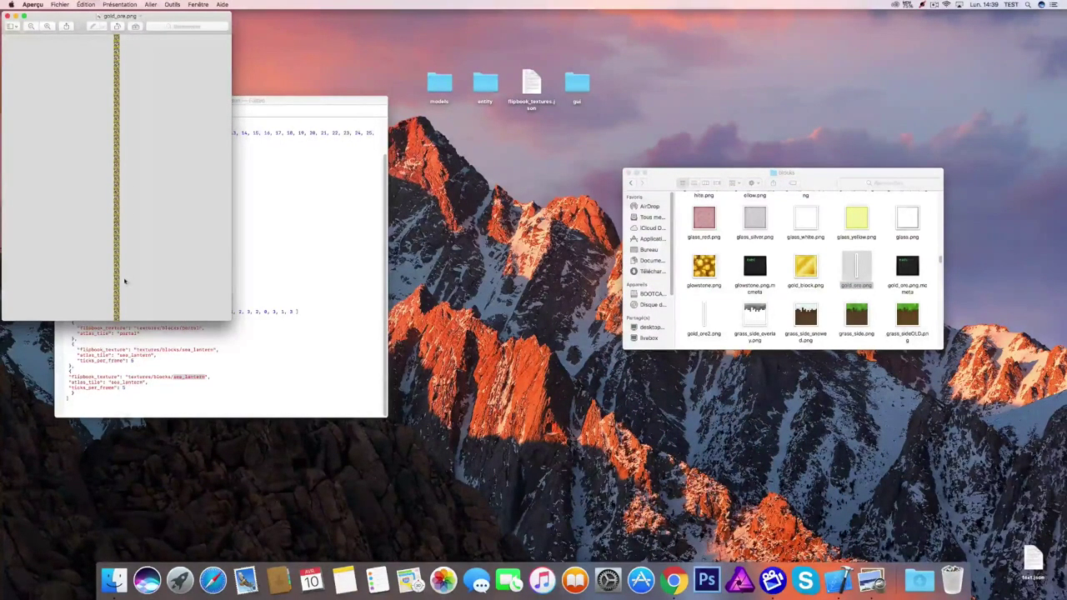
# Step: Preview glowstone.png enlarged for comparison with the gold_ore.png strip, and close both image previews
pyautogui.doubleClick(704, 265)
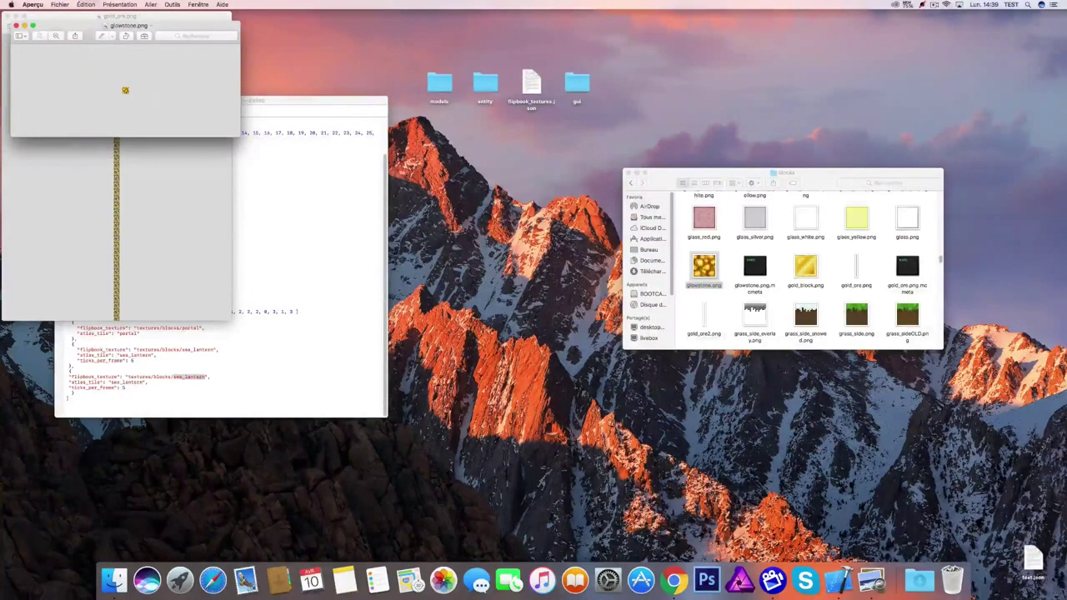
pyautogui.click(63, 37)
pyautogui.click(62, 36)
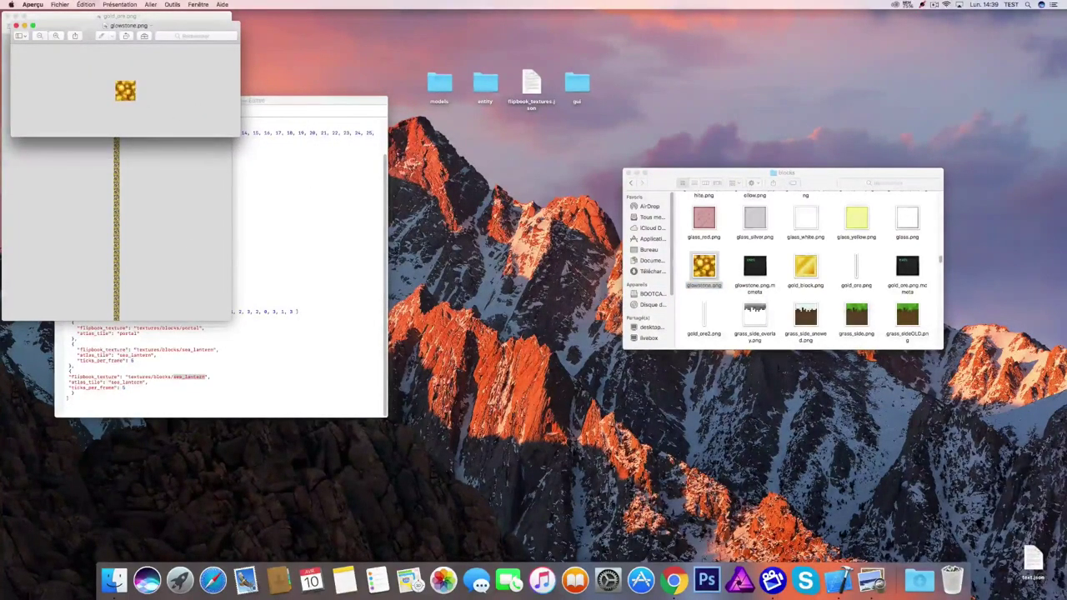
pyautogui.click(17, 26)
pyautogui.moveTo(86, 48); pyautogui.dragTo(150, 233)
pyautogui.click(171, 224)
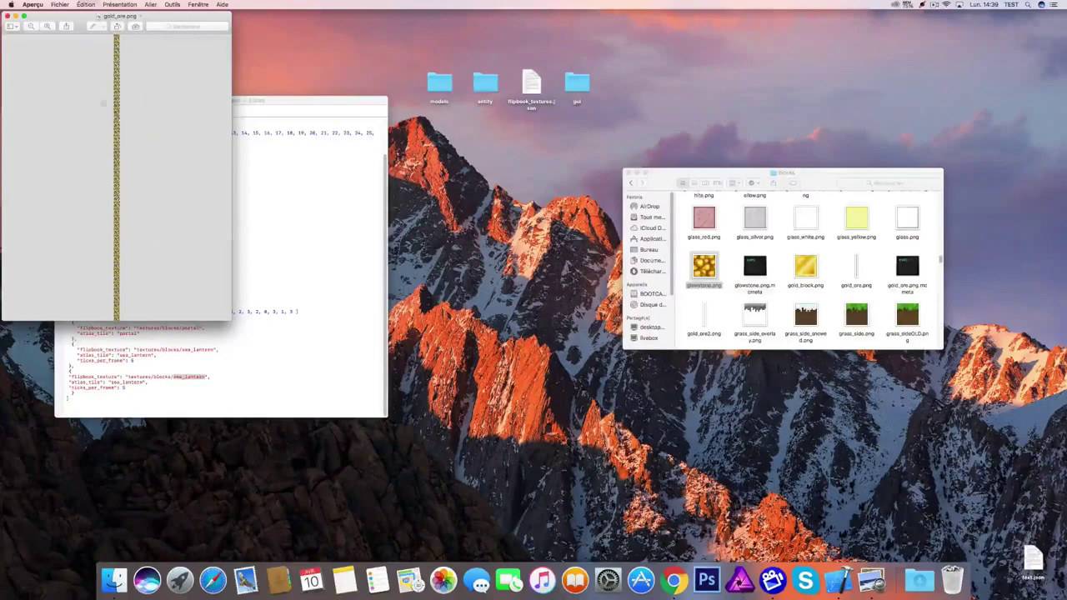
pyautogui.click(7, 16)
# Step: Copy the gold_ore file name and use it to replace sea_lantern in the duplicated entry's texture path and atlas_tile
pyautogui.rightClick(858, 271)
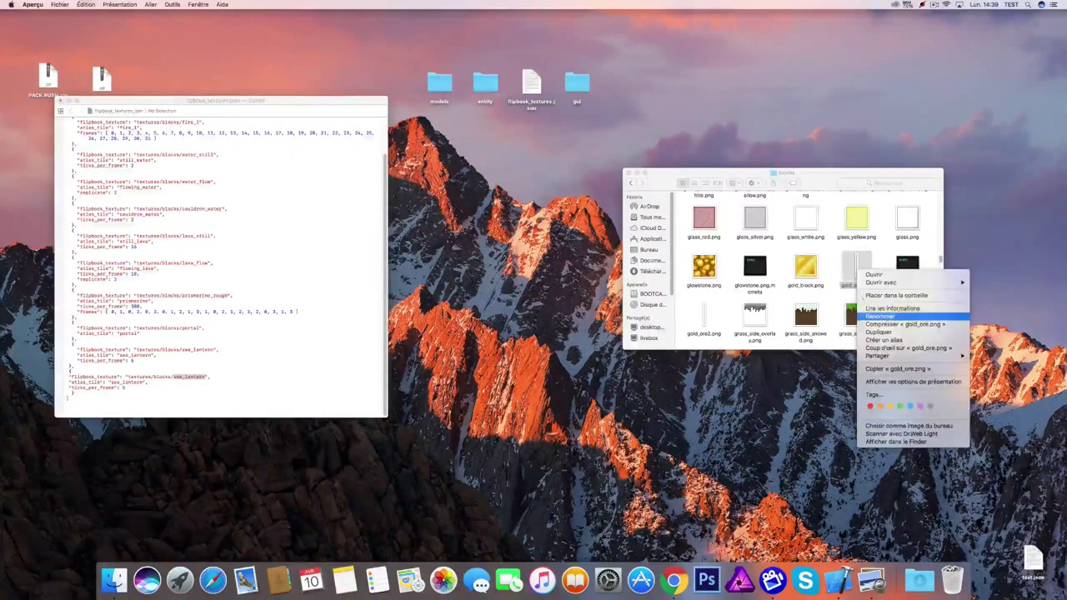
pyautogui.click(871, 320)
pyautogui.press('super+c')
pyautogui.rightClick(852, 285)
pyautogui.click(868, 316)
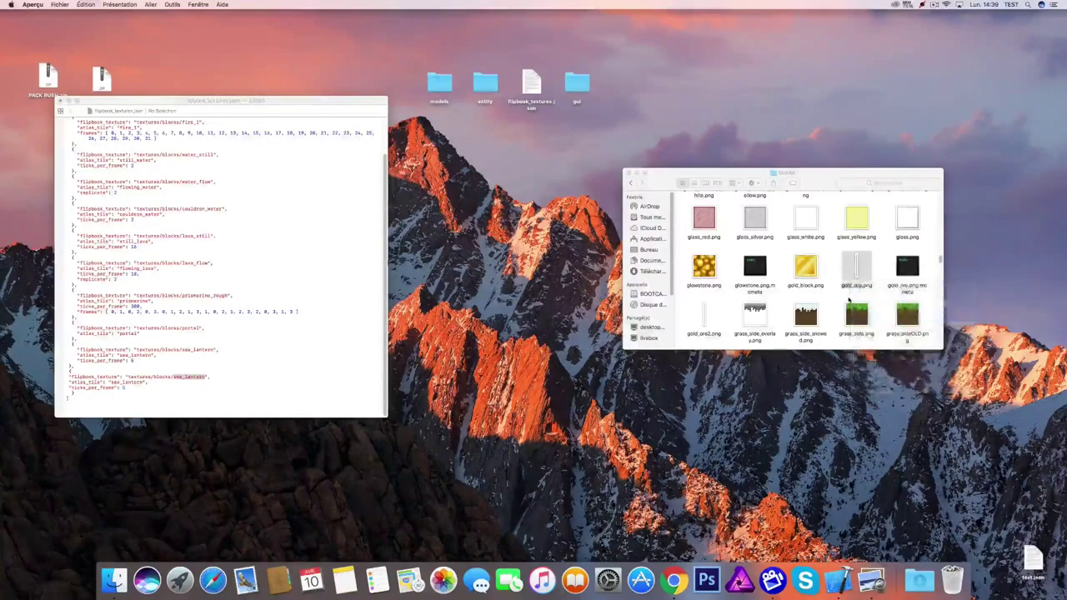
pyautogui.click(881, 300)
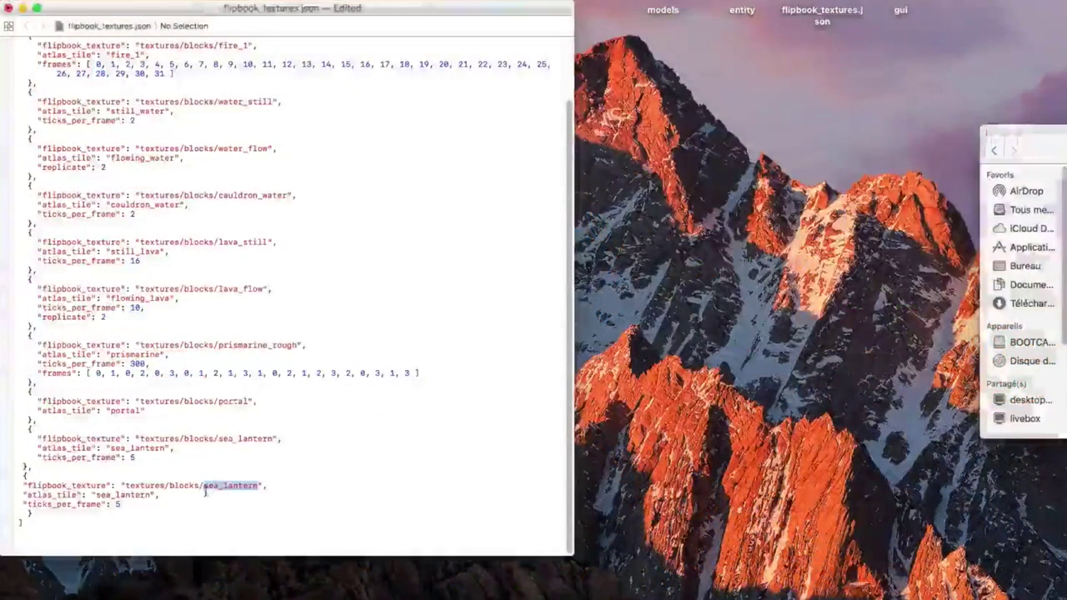
pyautogui.click(176, 378)
pyautogui.press('super+v')
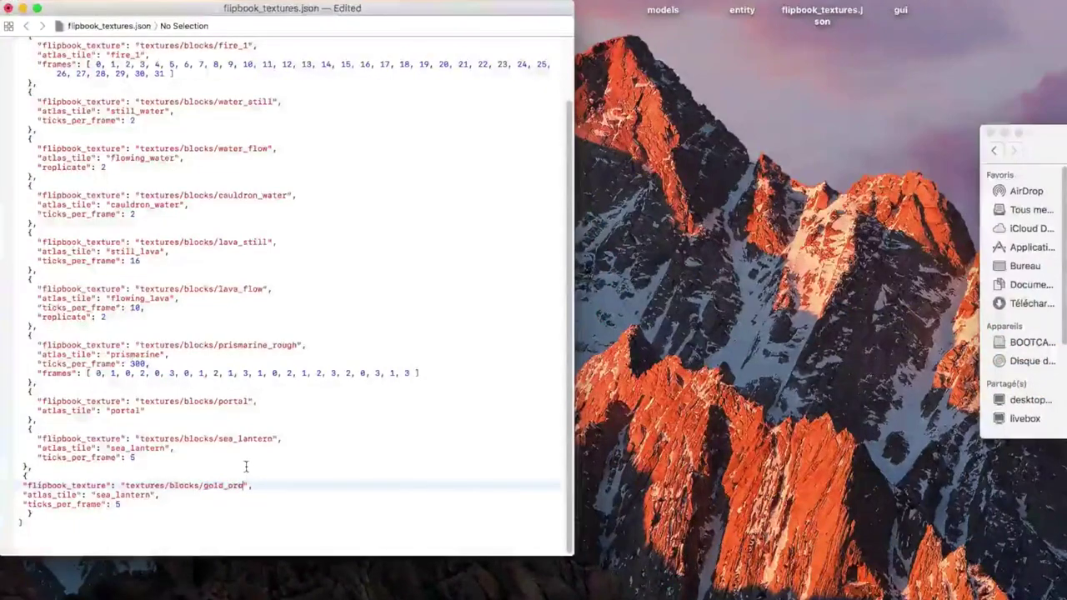
pyautogui.moveTo(95, 495); pyautogui.dragTo(150, 494)
pyautogui.press('super+v')
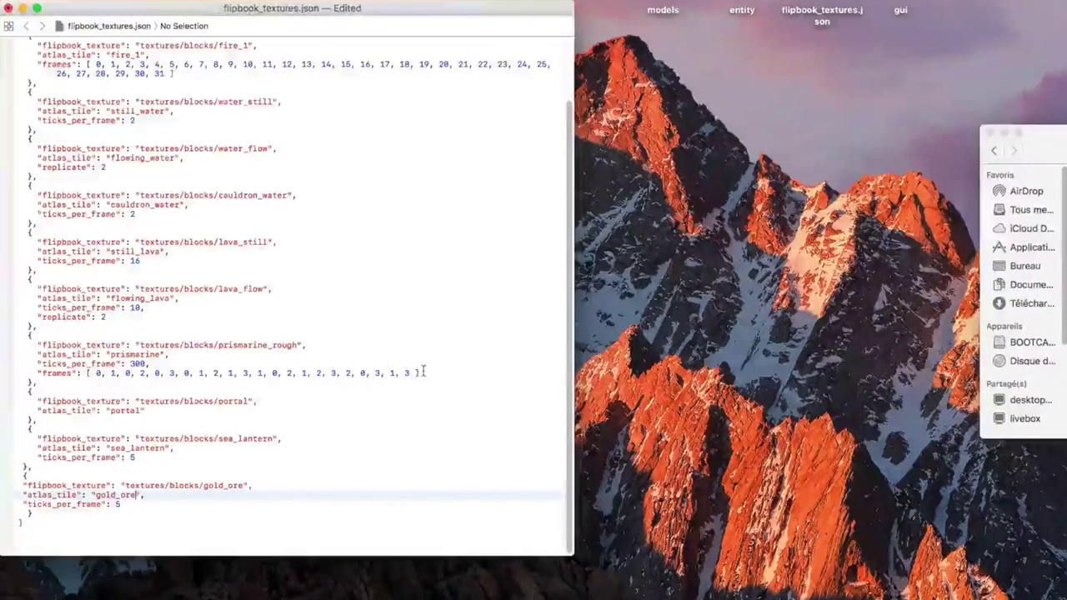
# Step: Set ticks_per_frame of the new gold_ore entry to 4 in flipbook_textures.json
pyautogui.click(175, 505)
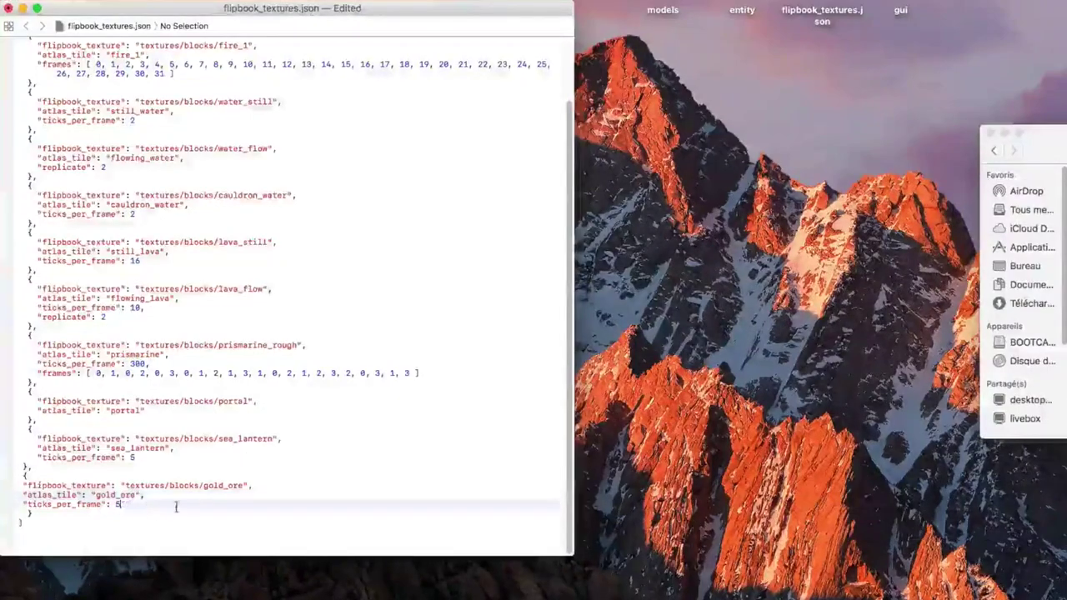
pyautogui.press('BackSpace')
pyautogui.write('4')
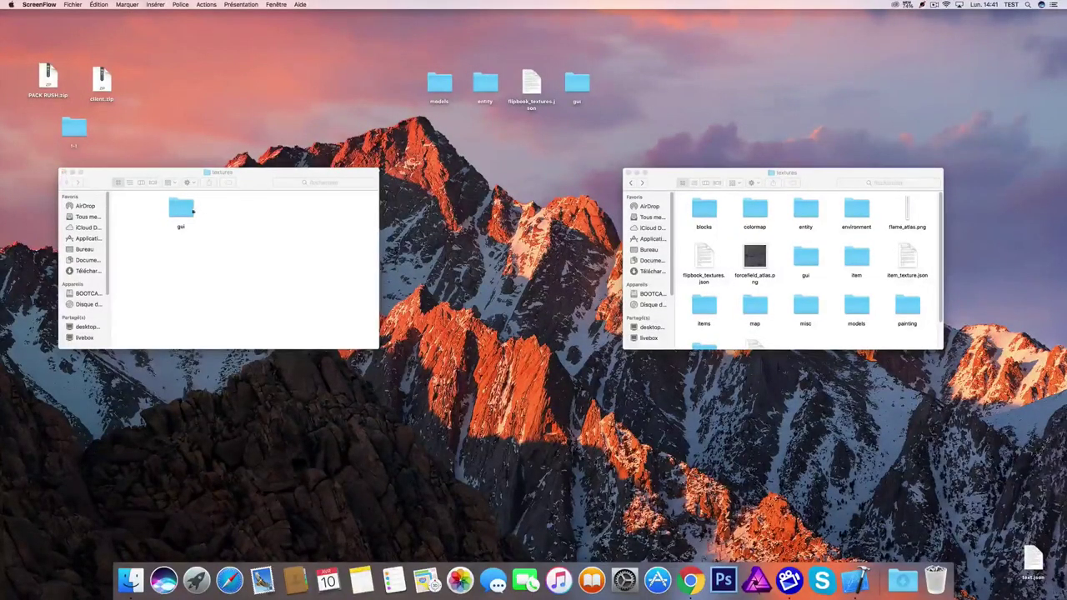
# Step: Open the gui folders of both packs and arrange the PC pack's gui folder by name
pyautogui.doubleClick(183, 212)
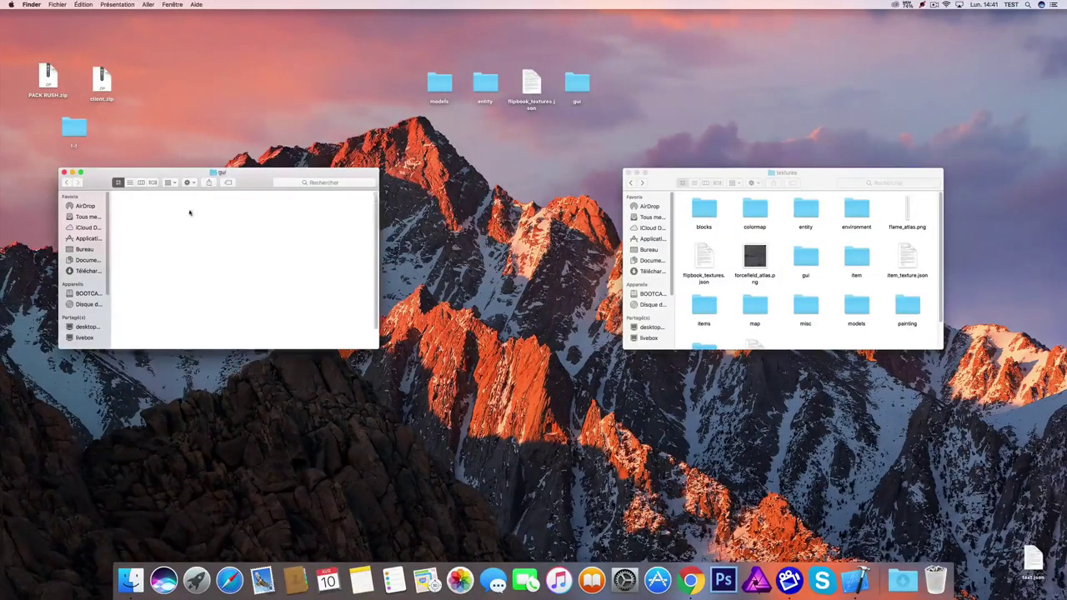
pyautogui.doubleClick(805, 254)
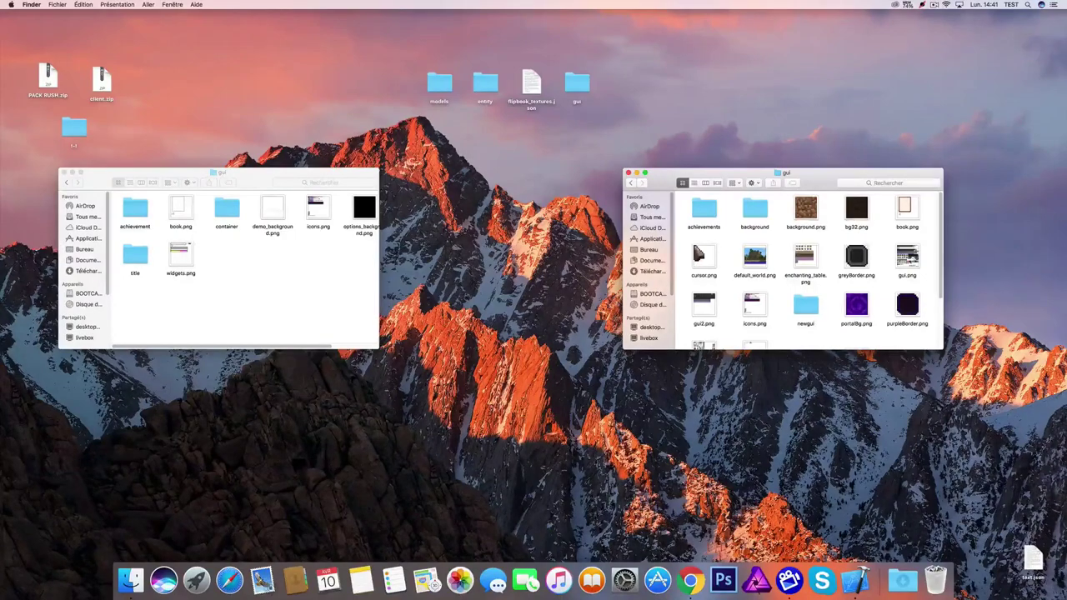
pyautogui.click(169, 182)
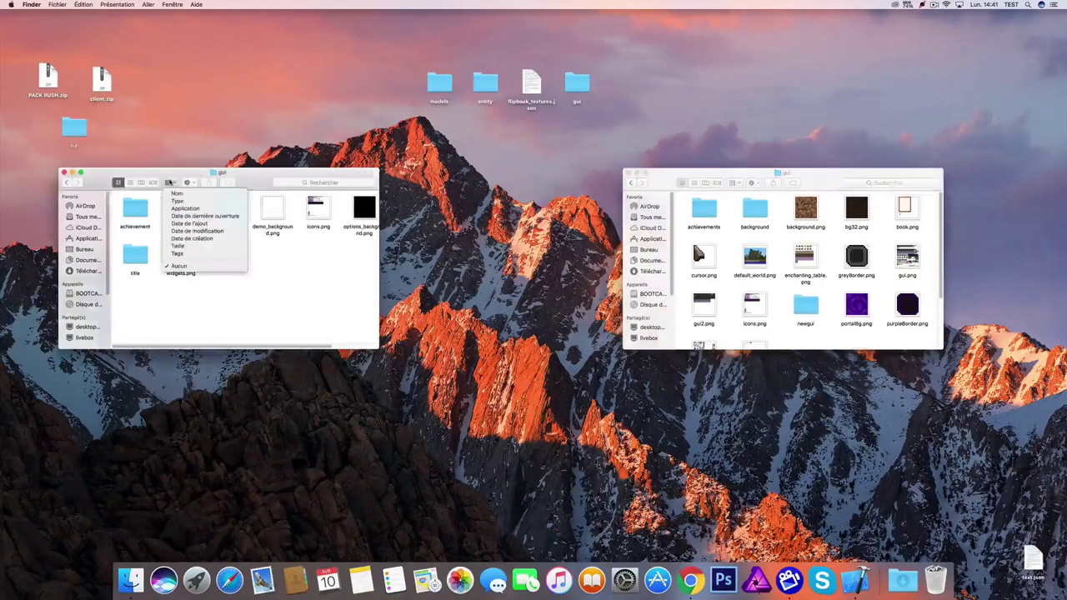
pyautogui.click(178, 193)
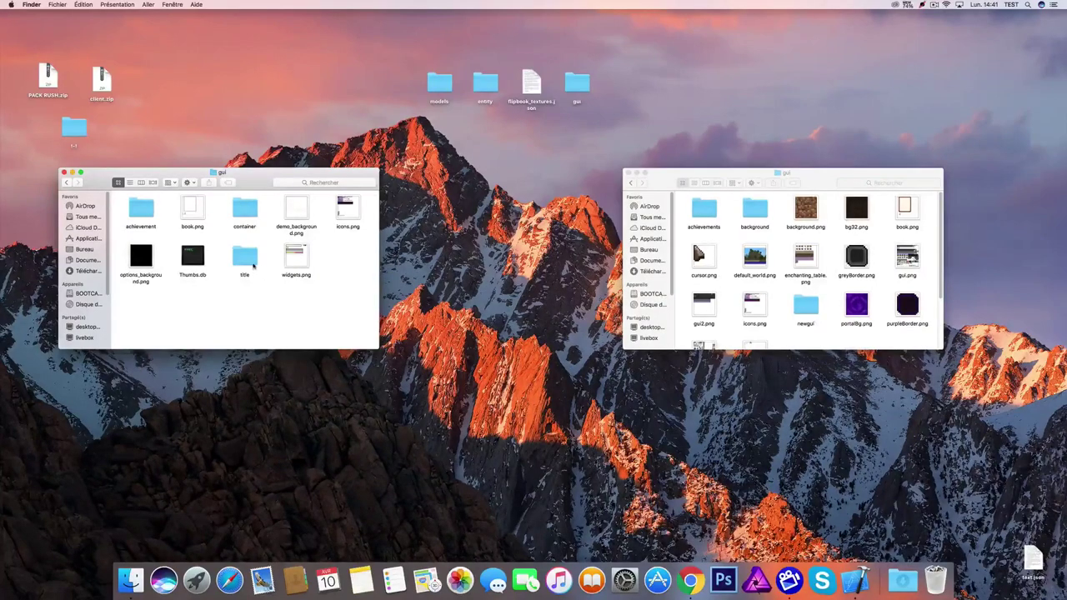
# Step: Move Thumbs.db from the PC pack's gui folder to the trash
pyautogui.rightClick(196, 260)
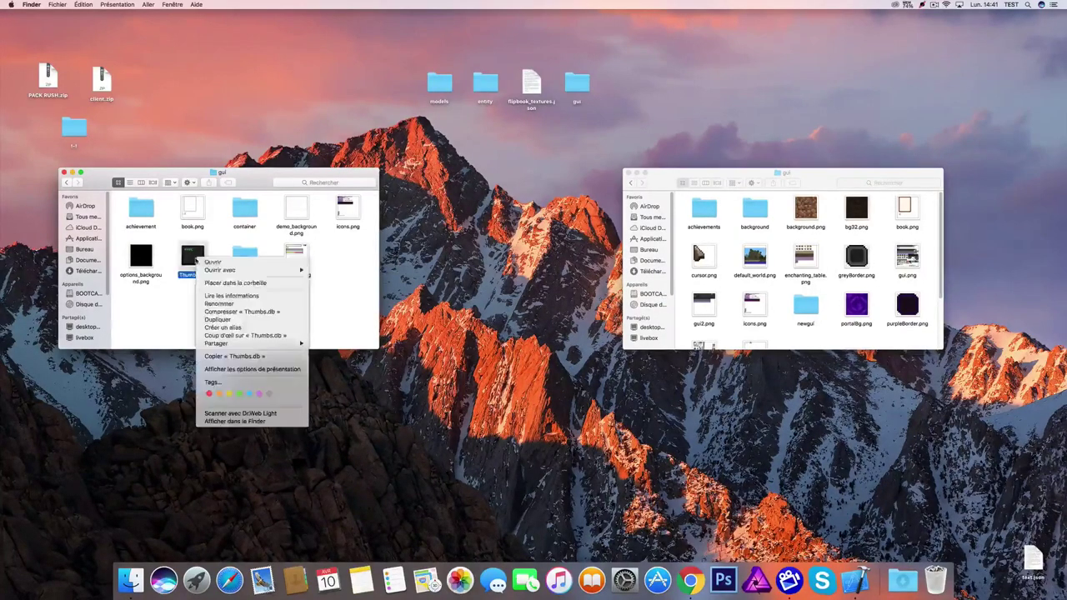
pyautogui.click(180, 290)
pyautogui.rightClick(193, 251)
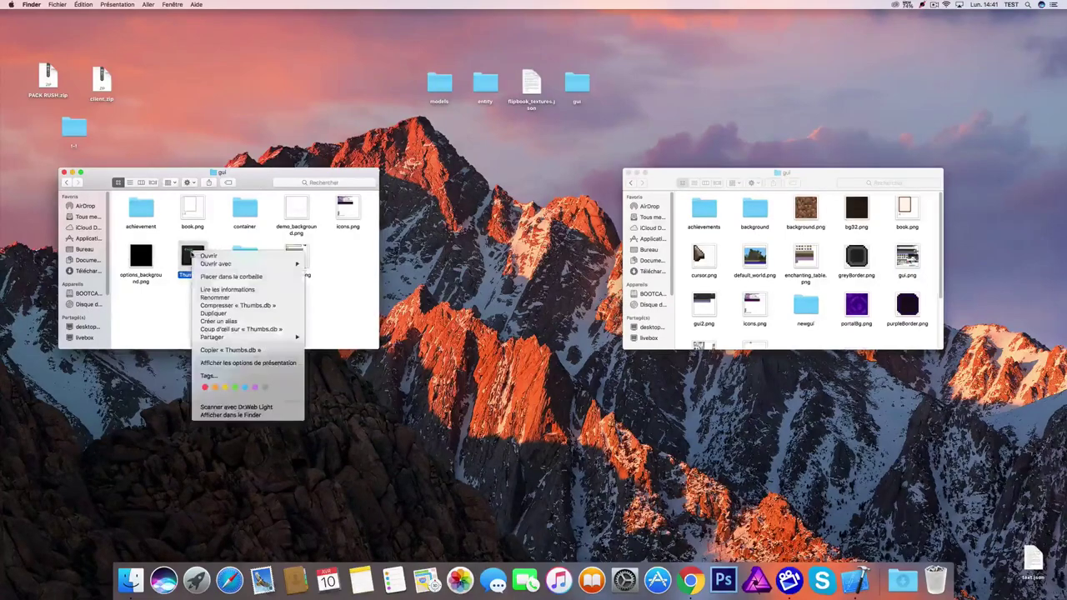
pyautogui.click(215, 277)
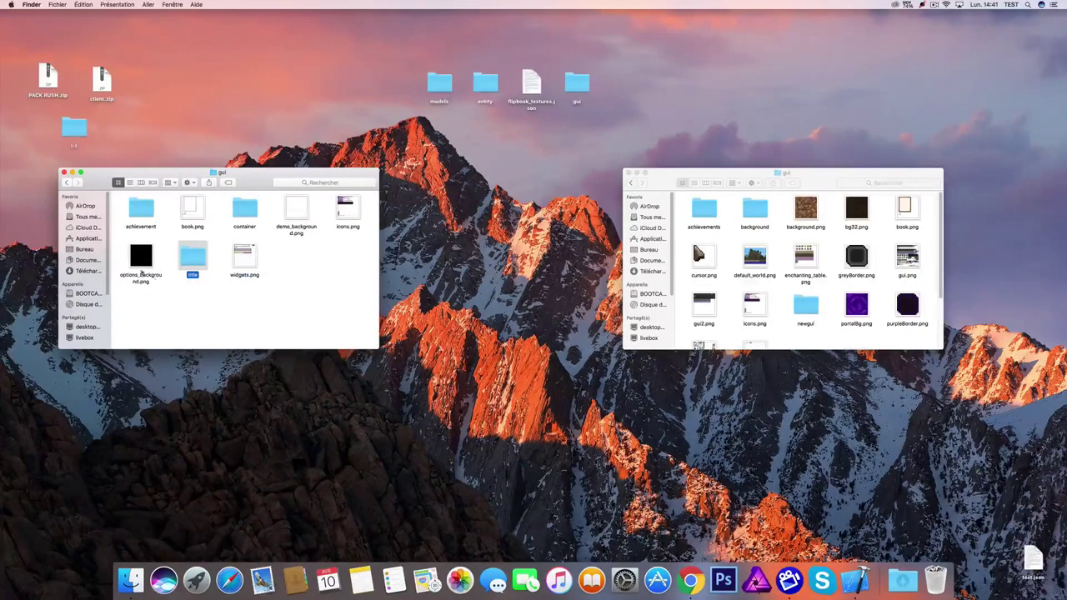
# Step: Copy the name of background.png in the Pocket Edition gui folder, and move that file to the trash
pyautogui.click(141, 259)
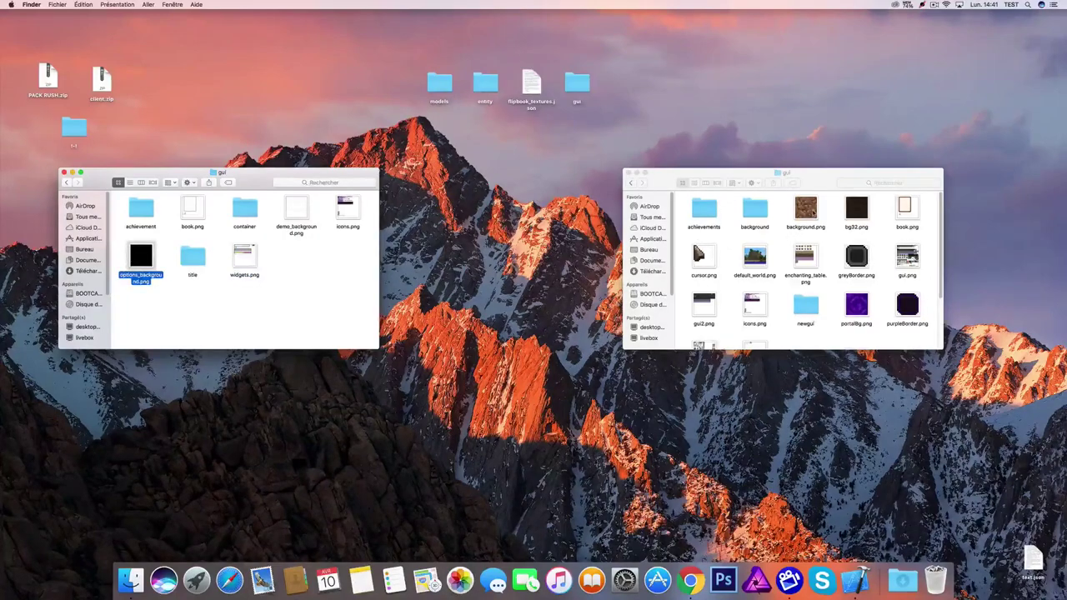
pyautogui.rightClick(807, 210)
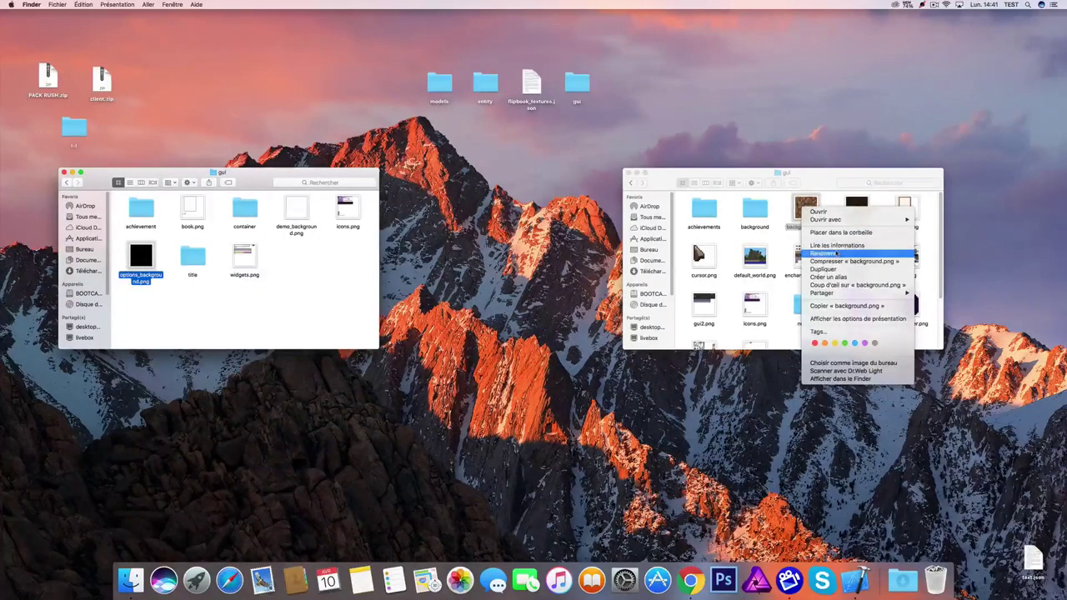
pyautogui.click(837, 252)
pyautogui.press('super+c')
pyautogui.rightClick(805, 226)
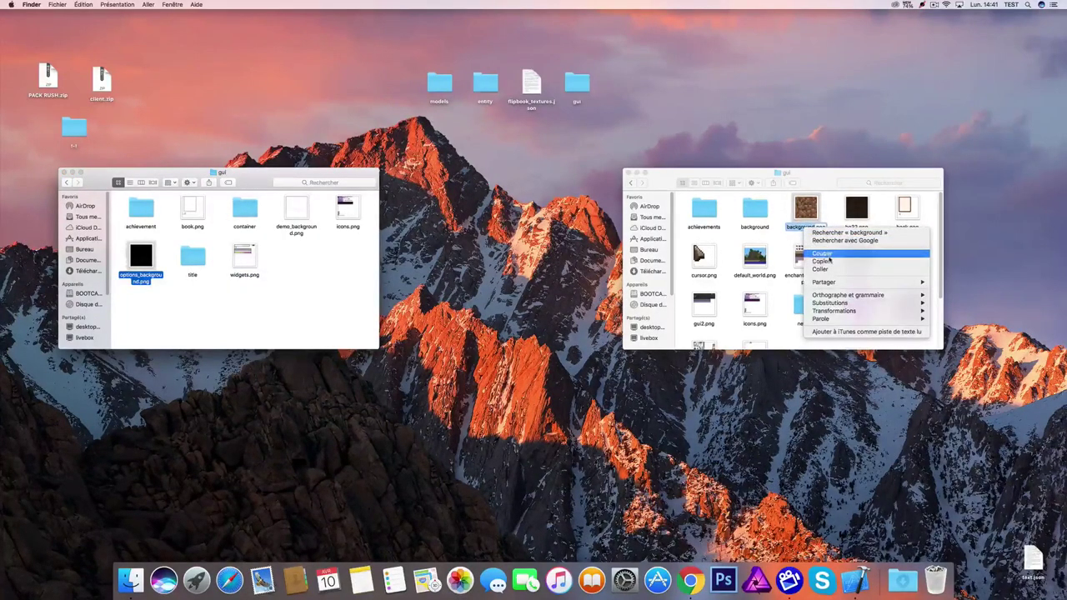
pyautogui.click(827, 261)
pyautogui.rightClick(810, 209)
pyautogui.click(823, 231)
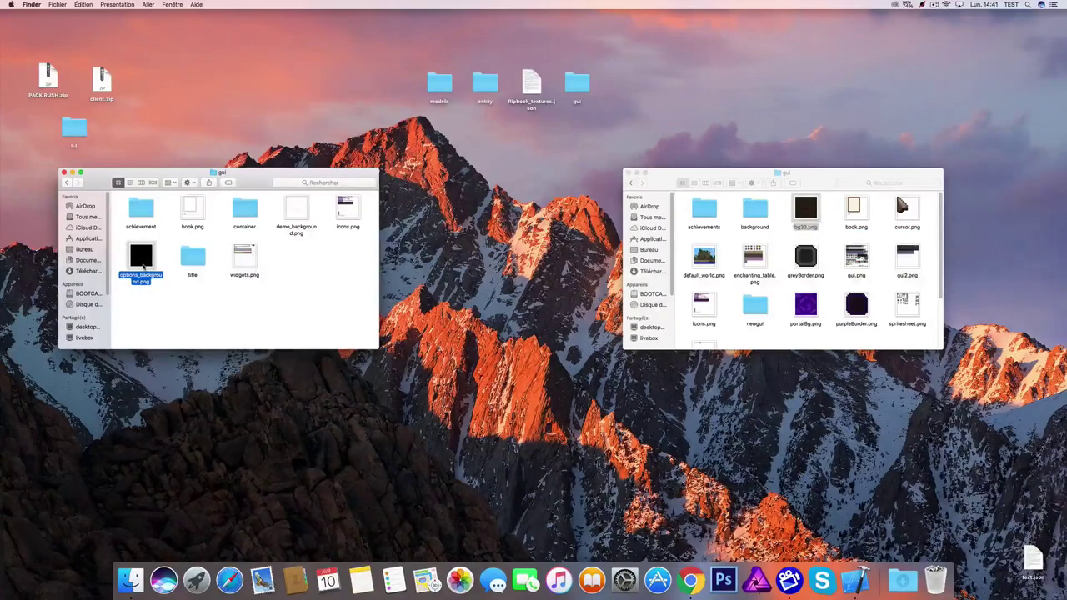
pyautogui.rightClick(140, 262)
pyautogui.click(169, 313)
pyautogui.click(192, 256)
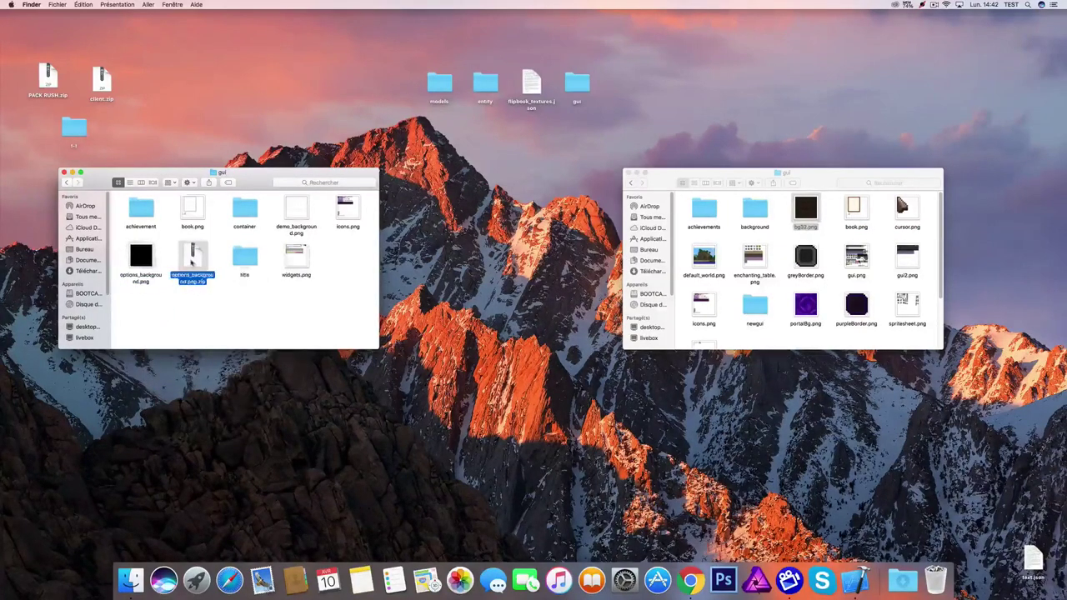
pyautogui.rightClick(191, 256)
pyautogui.click(219, 307)
# Step: Rename the PC pack's options_background.png as background.png and move it into the Pocket Edition gui folder
pyautogui.rightClick(137, 254)
pyautogui.click(164, 299)
pyautogui.rightClick(134, 276)
pyautogui.click(152, 319)
pyautogui.press('Return')
pyautogui.click(185, 215)
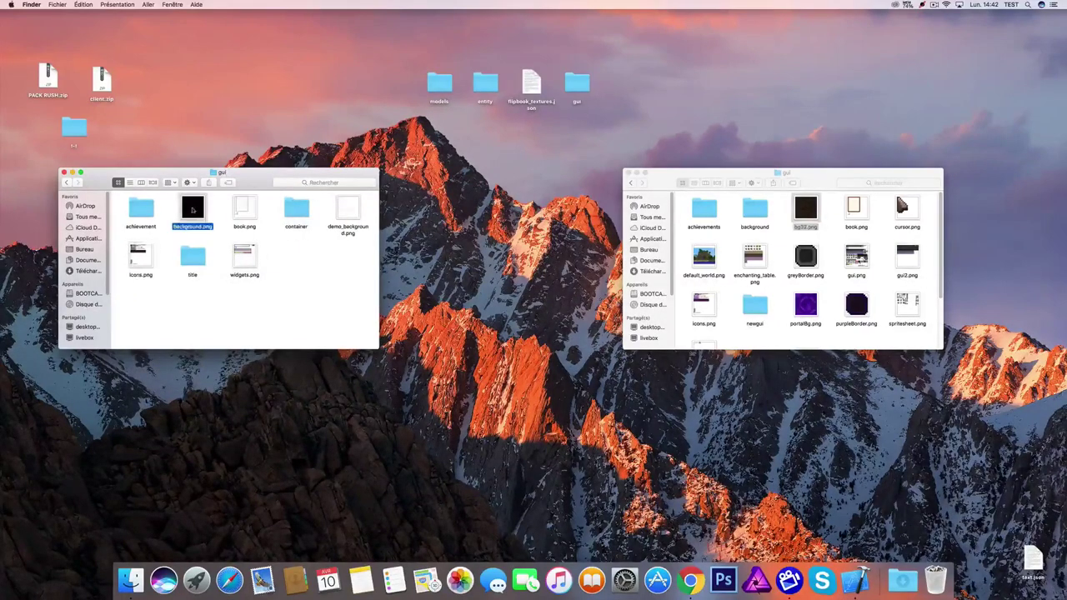
pyautogui.moveTo(195, 208); pyautogui.dragTo(775, 244)
pyautogui.click(776, 244)
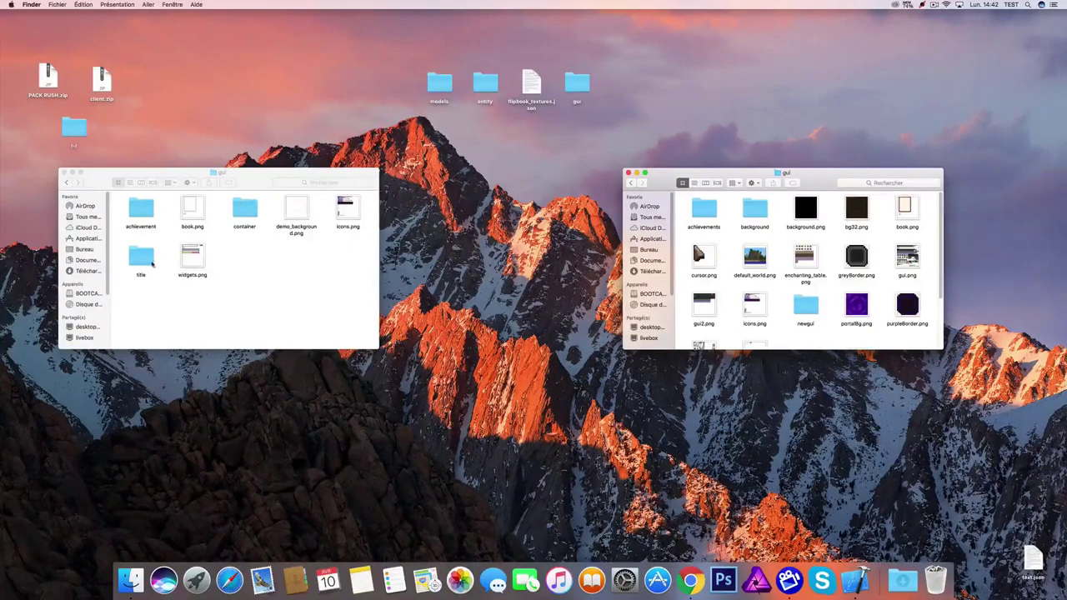
# Step: Replace the Pocket Edition gui background folder with the one from the PC pack's title folder, and trash the title folder
pyautogui.doubleClick(143, 258)
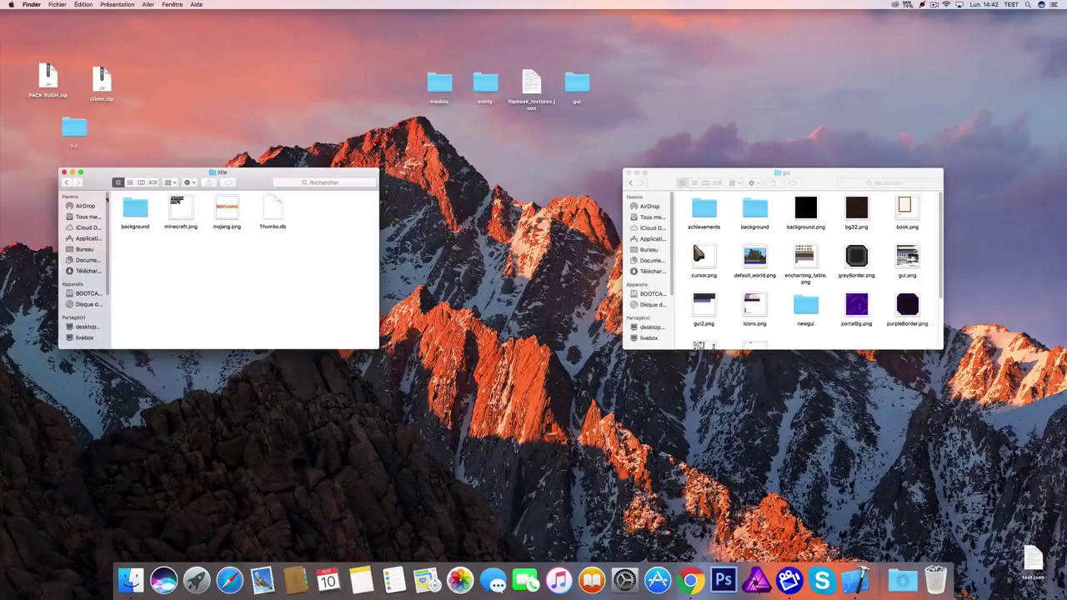
pyautogui.moveTo(138, 214); pyautogui.dragTo(737, 244)
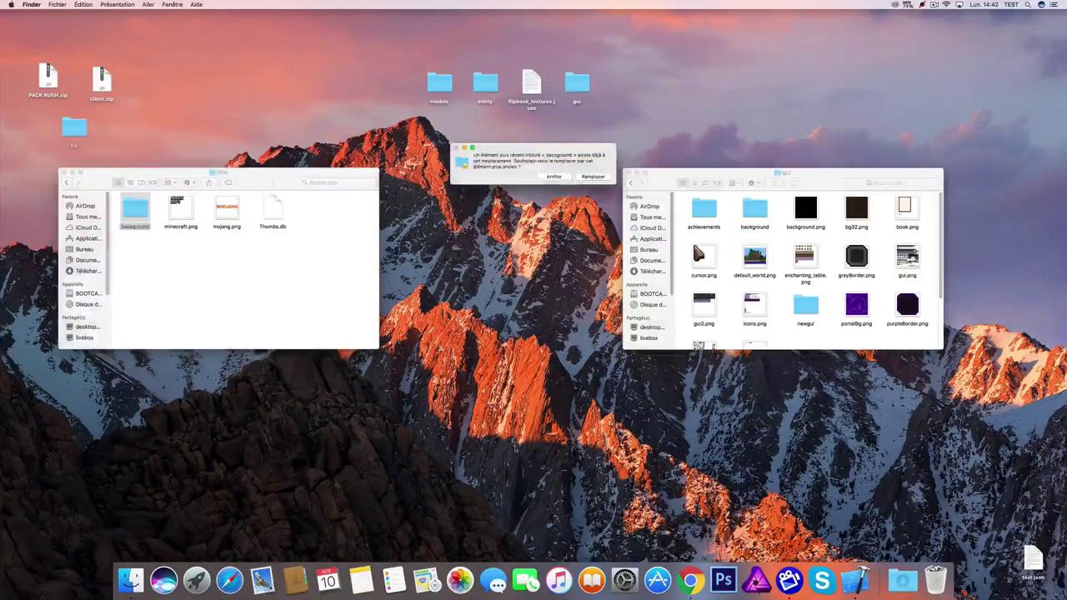
pyautogui.click(593, 177)
pyautogui.click(67, 183)
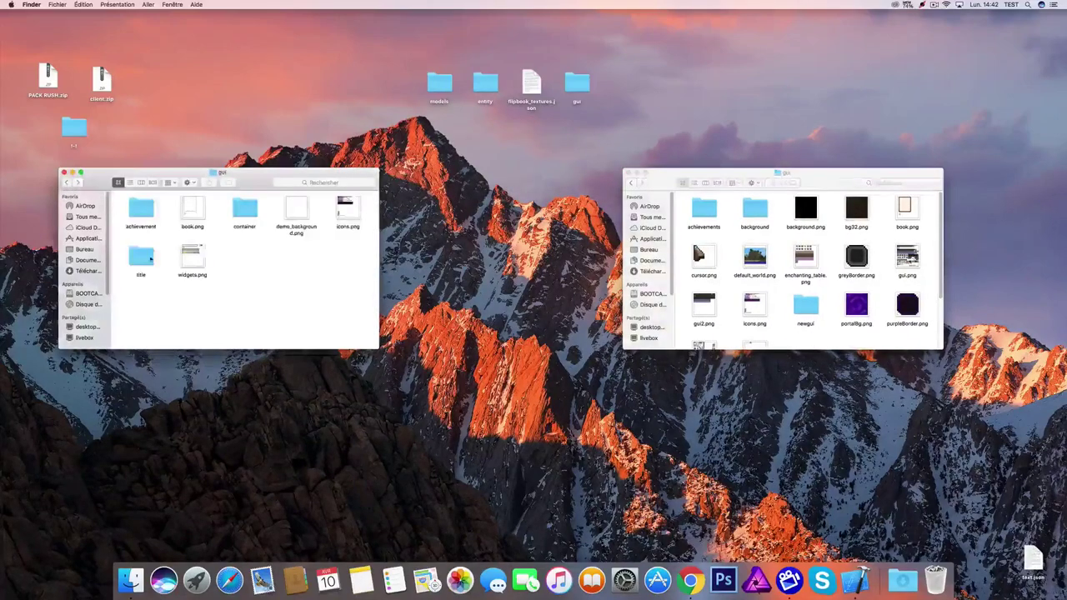
pyautogui.rightClick(133, 255)
pyautogui.click(161, 274)
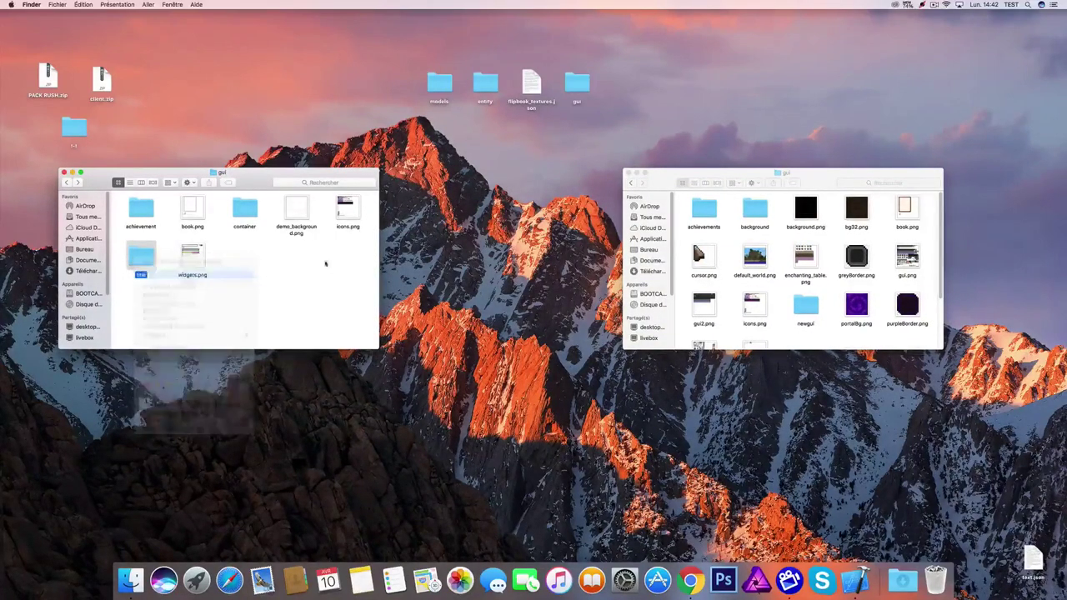
# Step: Replace the Pocket Edition icons.png with the PC pack's version, and move demo_background.png to the trash
pyautogui.moveTo(339, 211); pyautogui.dragTo(652, 230)
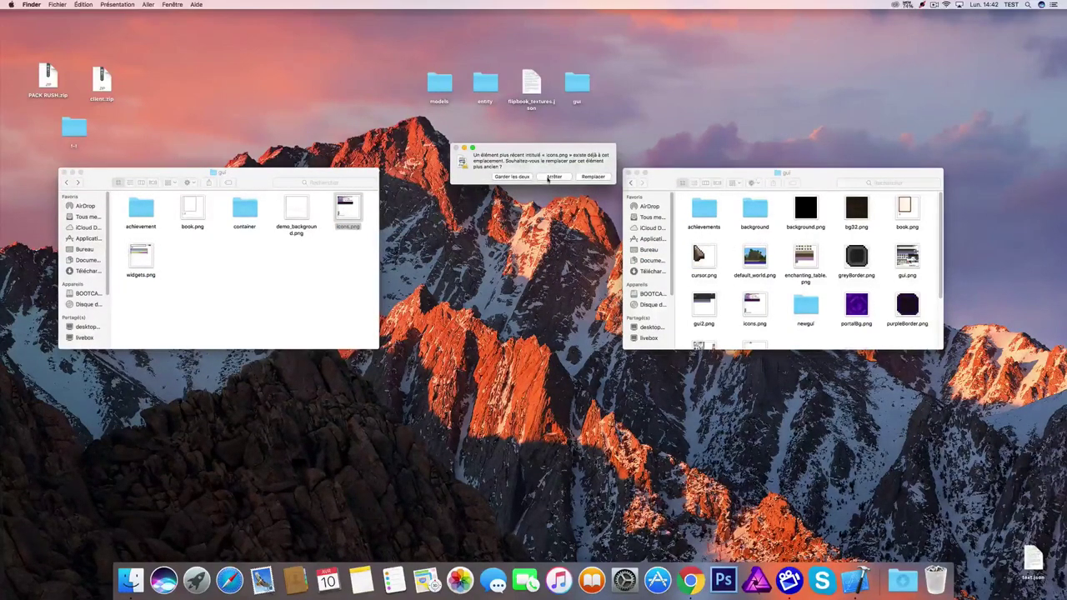
pyautogui.click(592, 176)
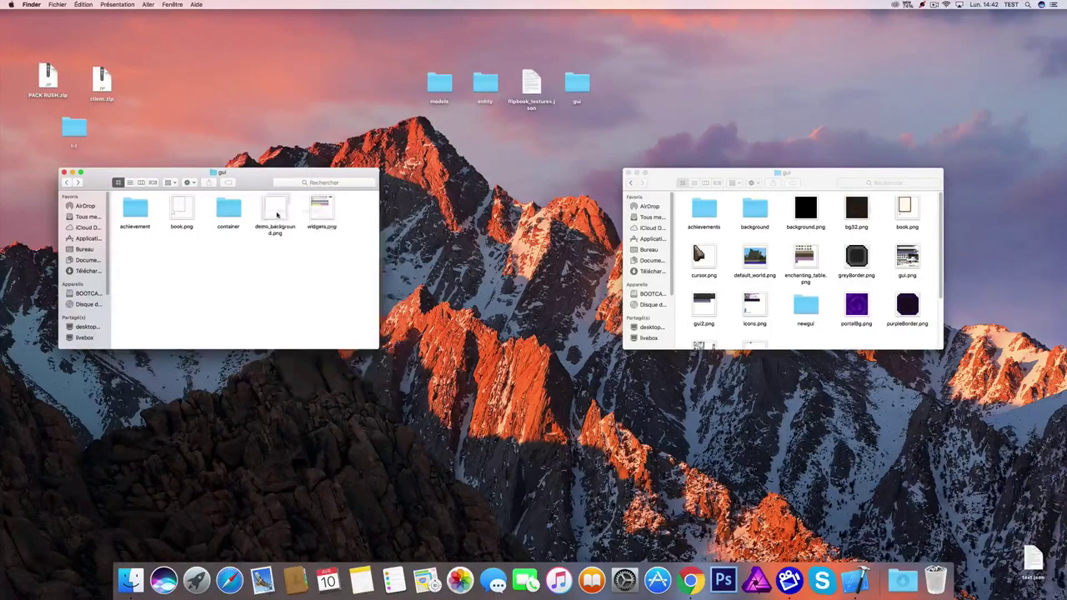
pyautogui.rightClick(280, 215)
pyautogui.click(306, 239)
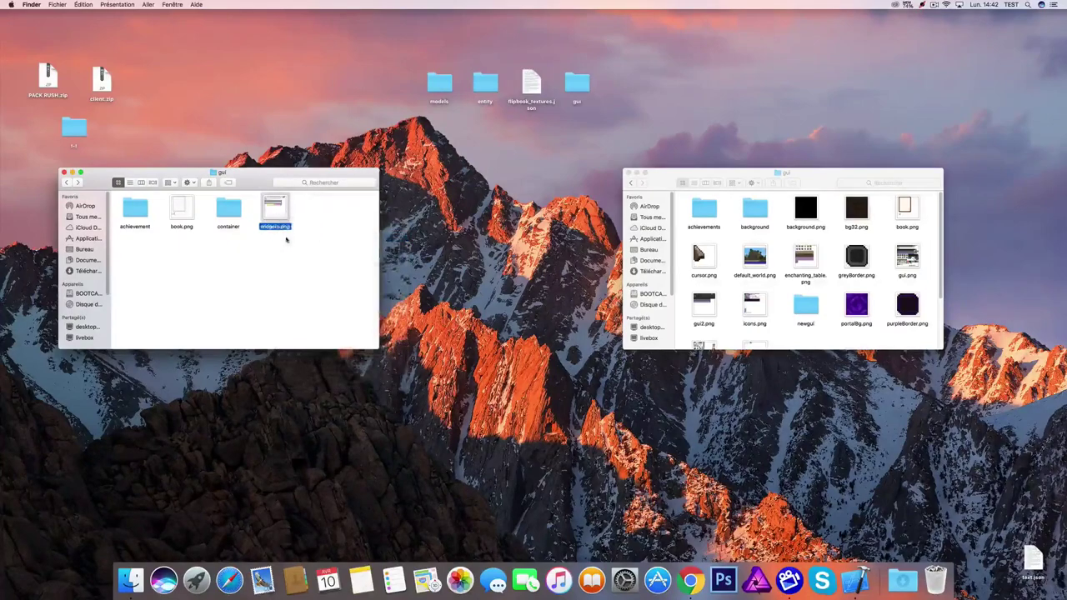
# Step: Trash the PC pack's container and achievement folders, and replace the Pocket Edition book.png with the PC pack's version
pyautogui.rightClick(230, 214)
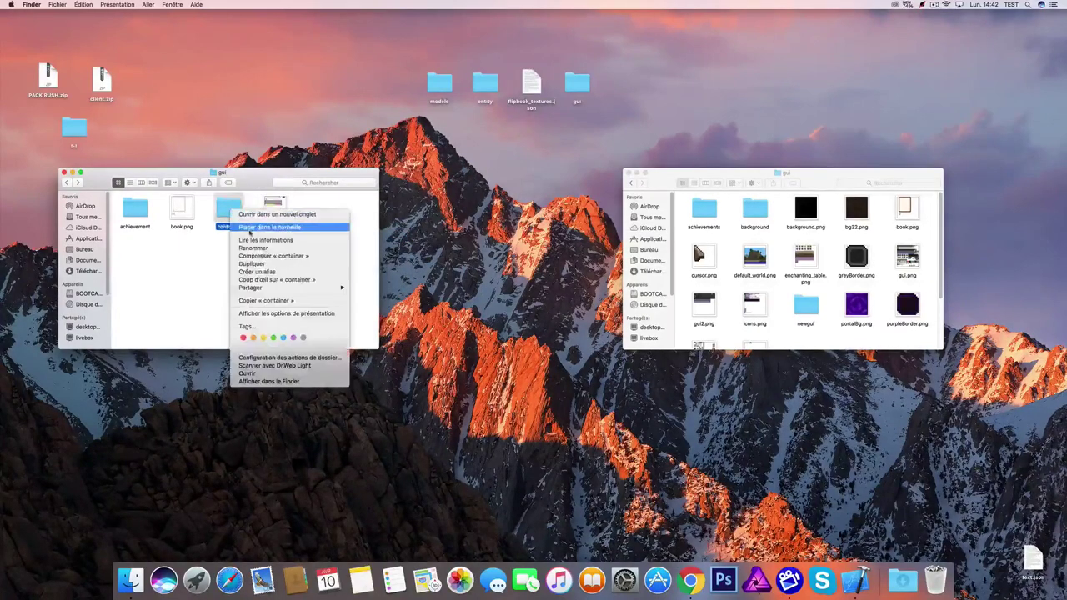
pyautogui.click(196, 210)
pyautogui.moveTo(185, 210); pyautogui.dragTo(730, 242)
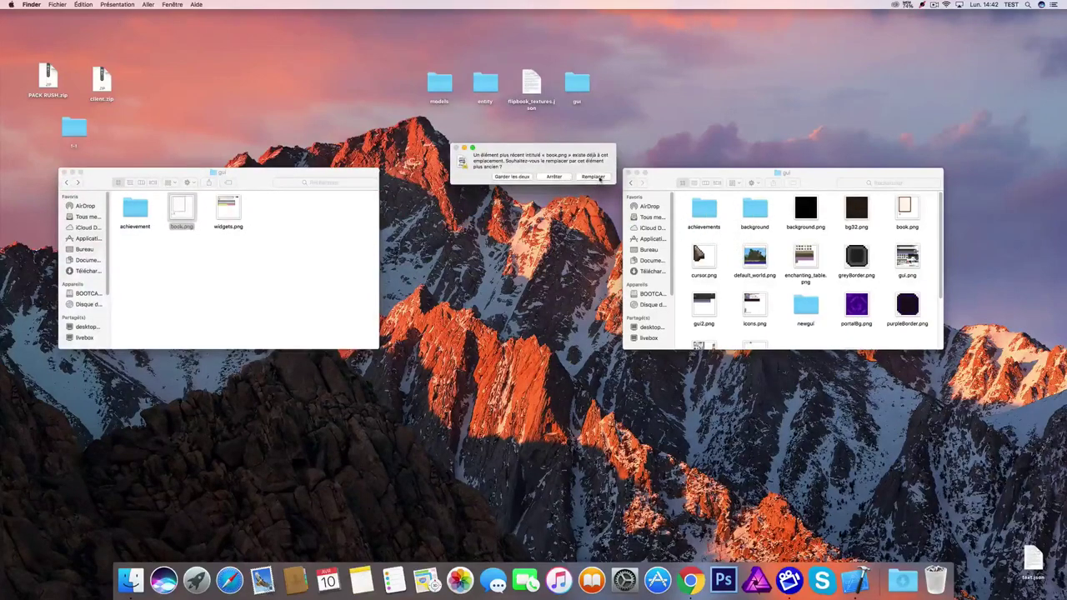
pyautogui.click(597, 177)
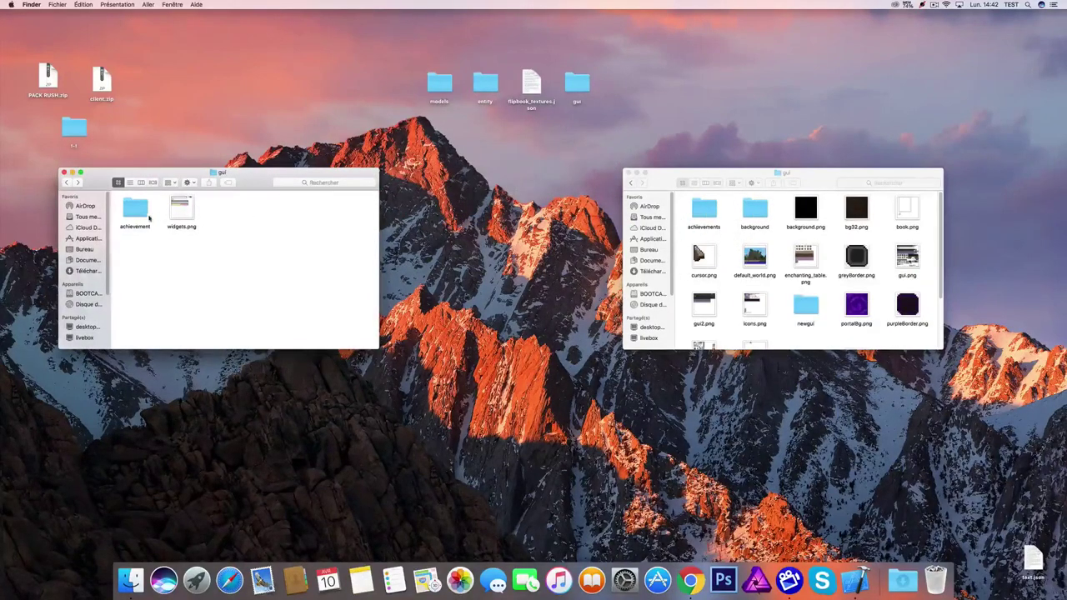
pyautogui.rightClick(140, 215)
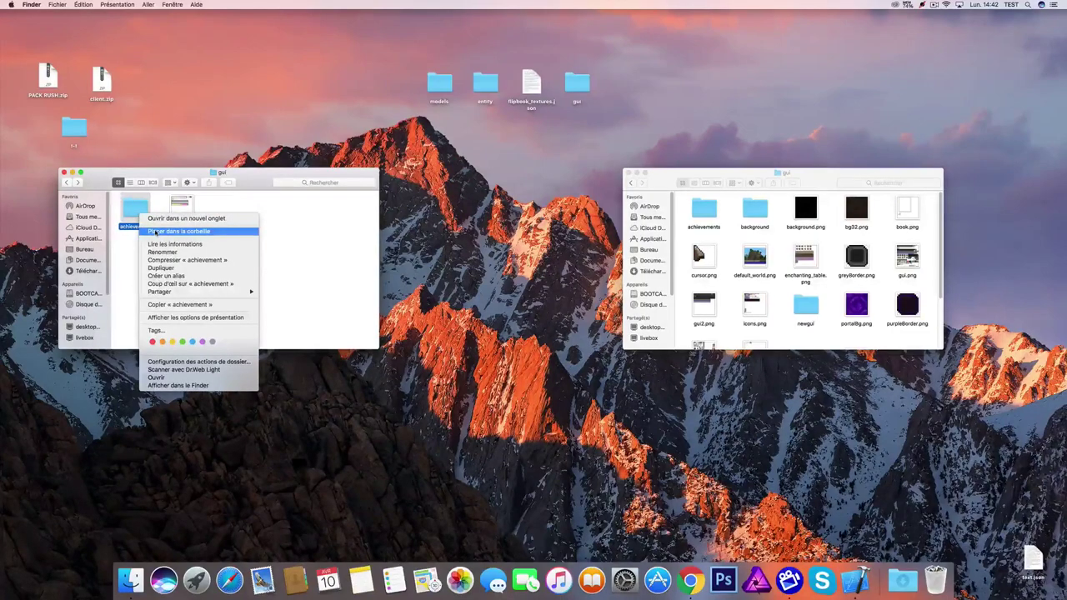
pyautogui.click(248, 230)
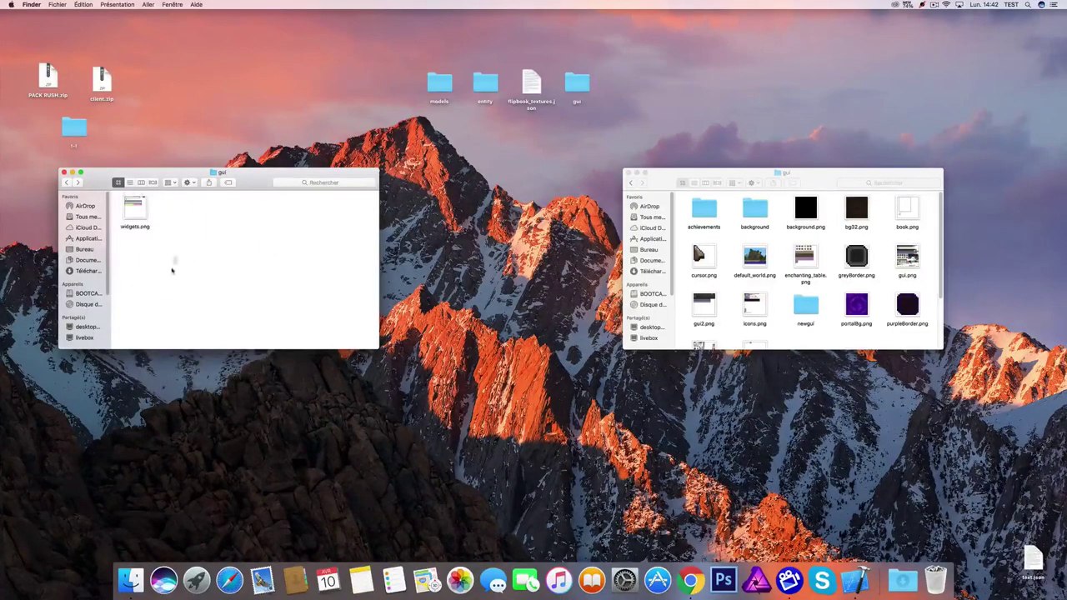
# Step: Preview the PC pack's widgets.png in an enlarged window
pyautogui.doubleClick(138, 210)
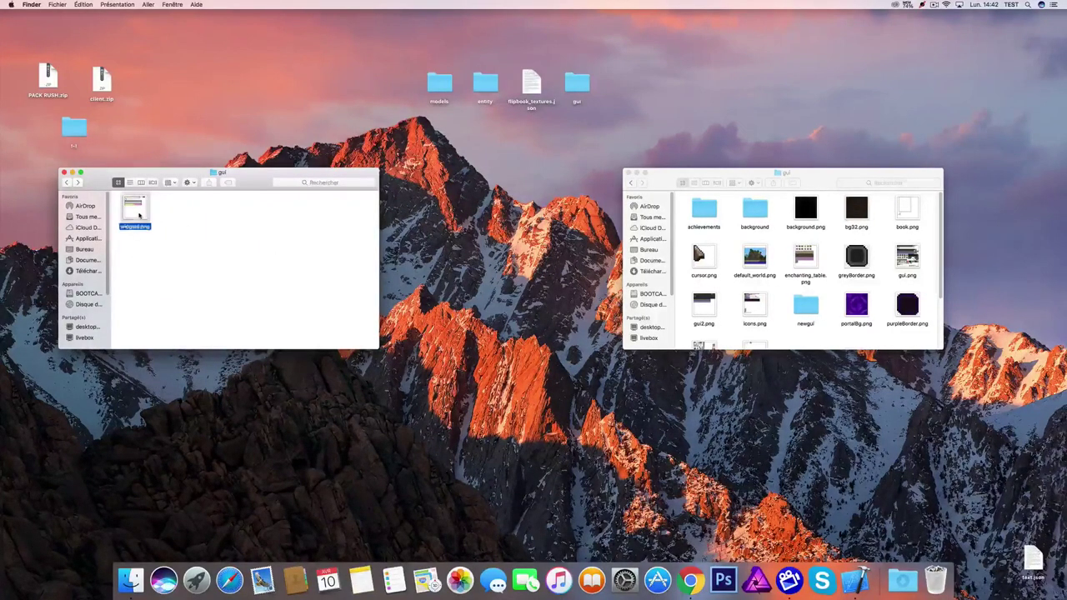
pyautogui.moveTo(229, 138); pyautogui.dragTo(500, 370)
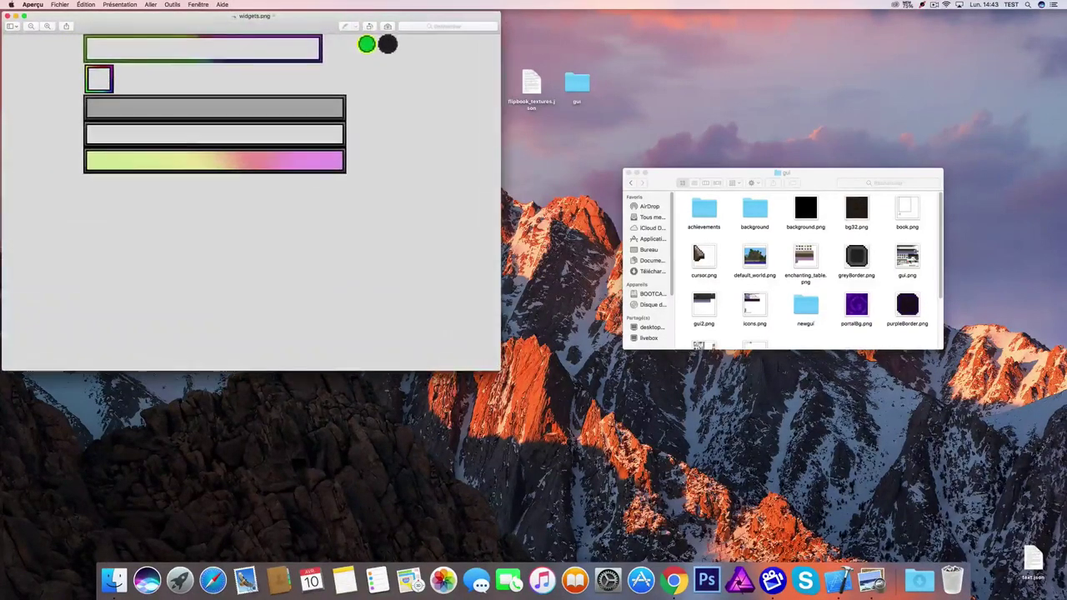
# Step: Open the Pocket Edition gui.png in an enlarged preview and delete its upper section containing the hotbar, slot selector and long button bars
pyautogui.press('super+q')
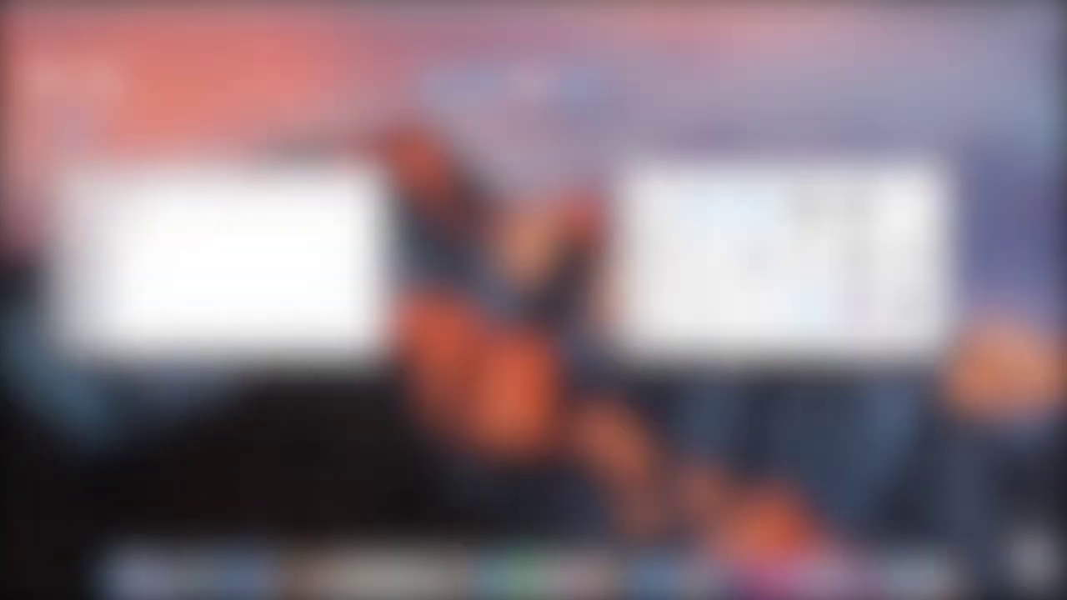
pyautogui.scroll(-3, 820, 310)
pyautogui.scroll(2, 819, 310)
pyautogui.scroll(1, 819, 310)
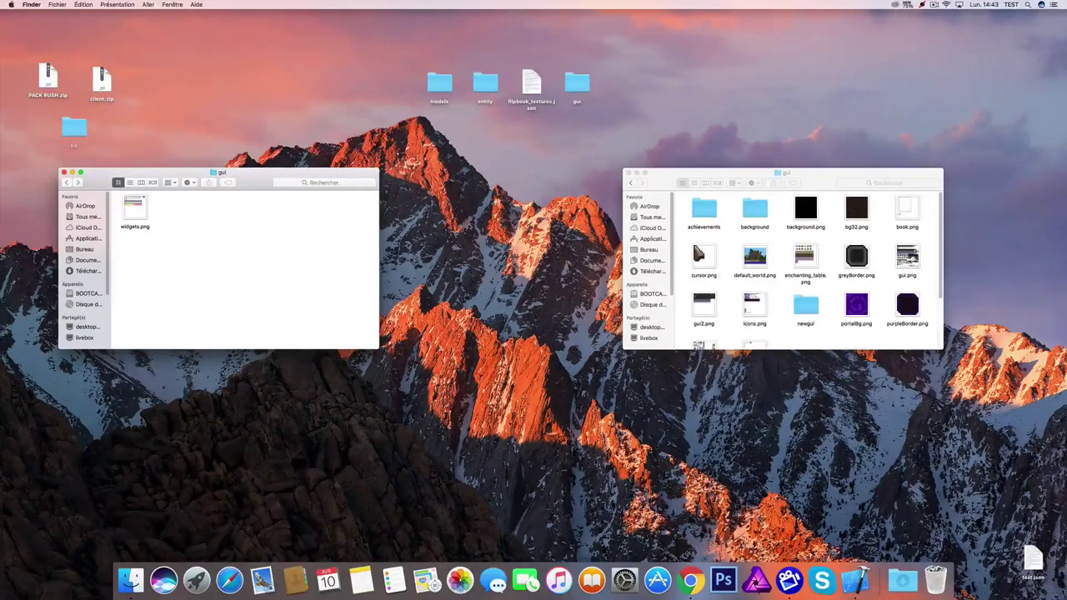
pyautogui.doubleClick(916, 253)
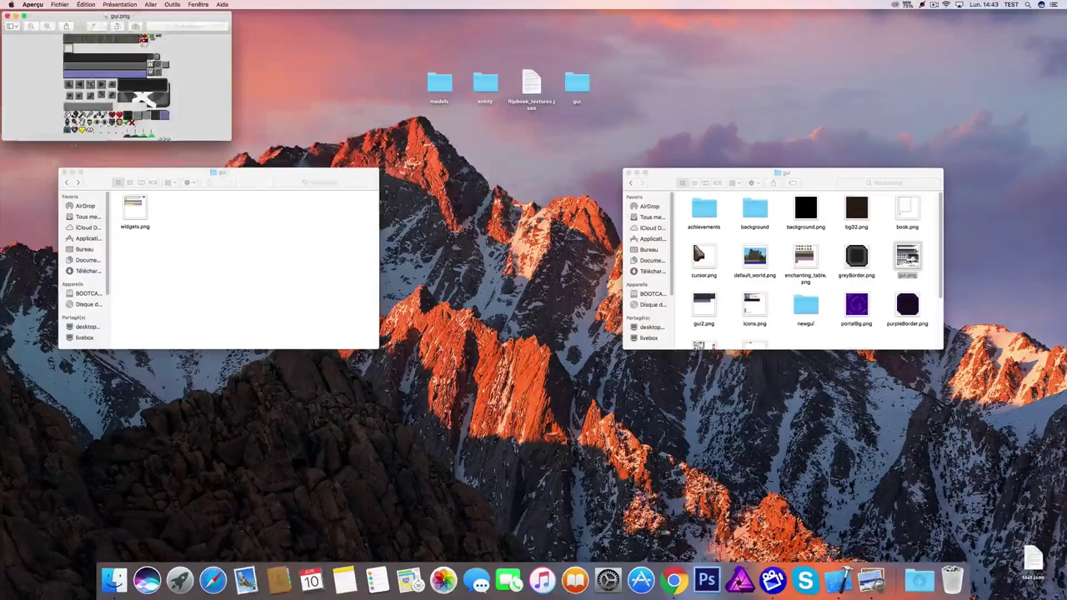
pyautogui.moveTo(231, 140); pyautogui.dragTo(698, 433)
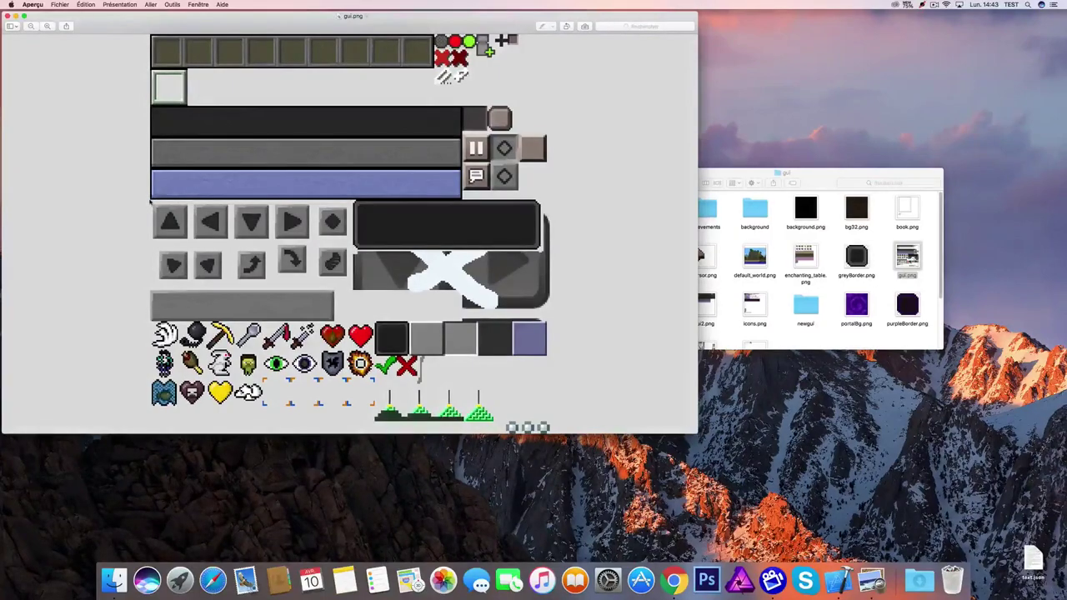
pyautogui.moveTo(150, 200); pyautogui.dragTo(665, 33)
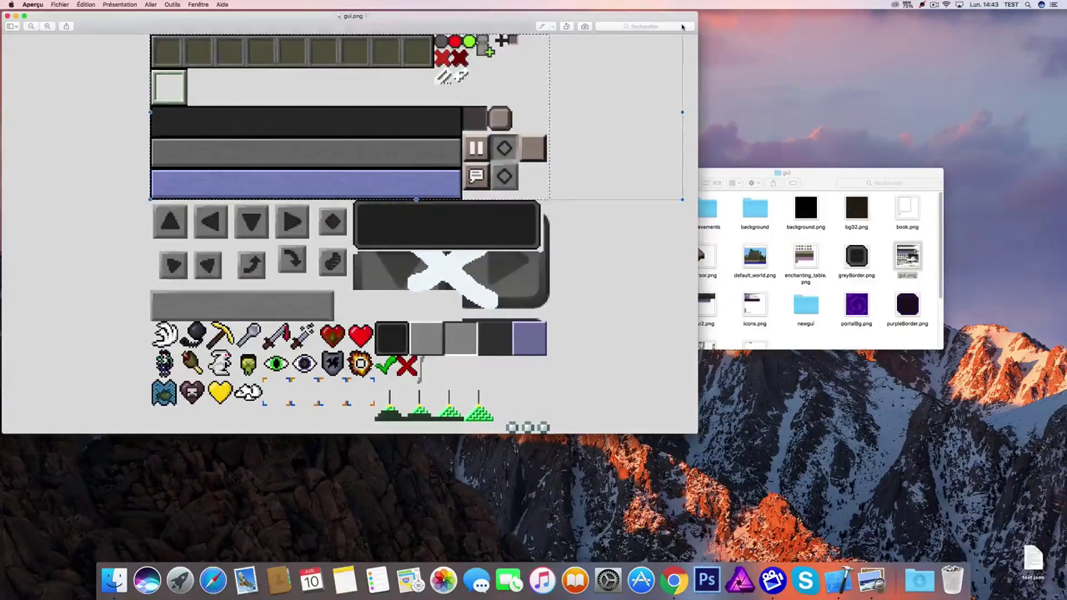
pyautogui.press('Delete')
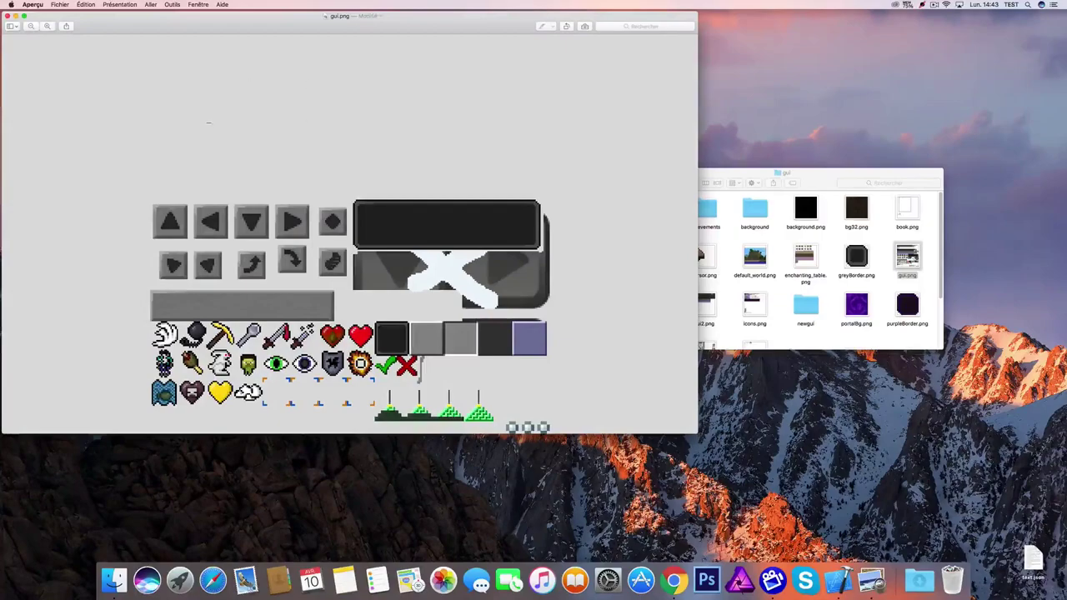
pyautogui.moveTo(124, 174); pyautogui.dragTo(576, 29)
pyautogui.moveTo(380, 95)
pyautogui.mouseDown()
pyautogui.moveTo(469, 122)
pyautogui.moveTo(353, 117)
pyautogui.moveTo(409, 119)
pyautogui.moveTo(388, 124)
pyautogui.moveTo(388, 112)
pyautogui.moveTo(432, 103)
pyautogui.moveTo(440, 119)
pyautogui.moveTo(409, 180)
pyautogui.mouseUp()
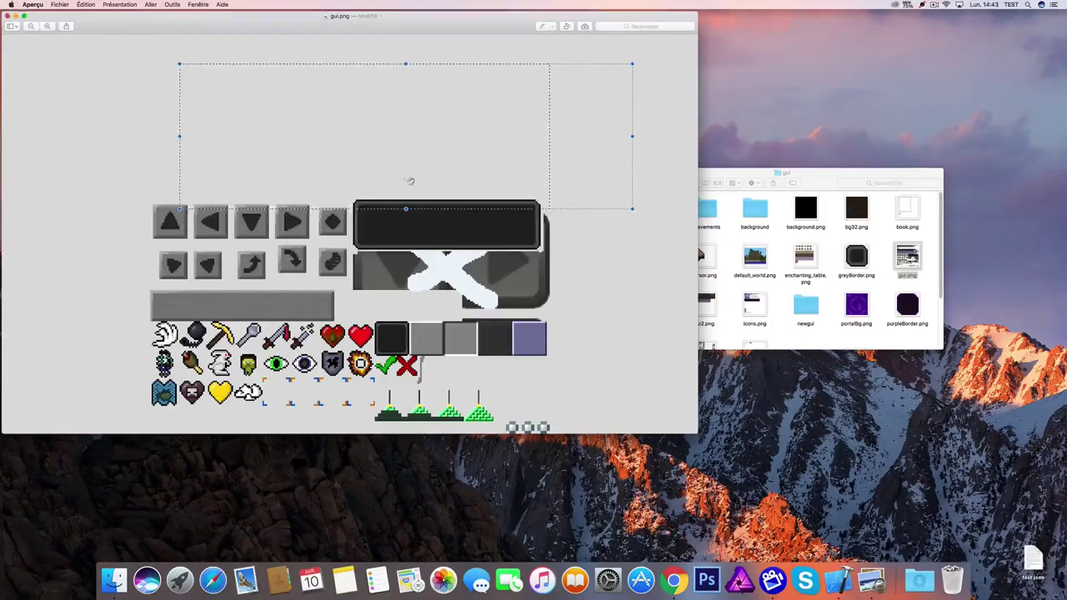
pyautogui.click(116, 101)
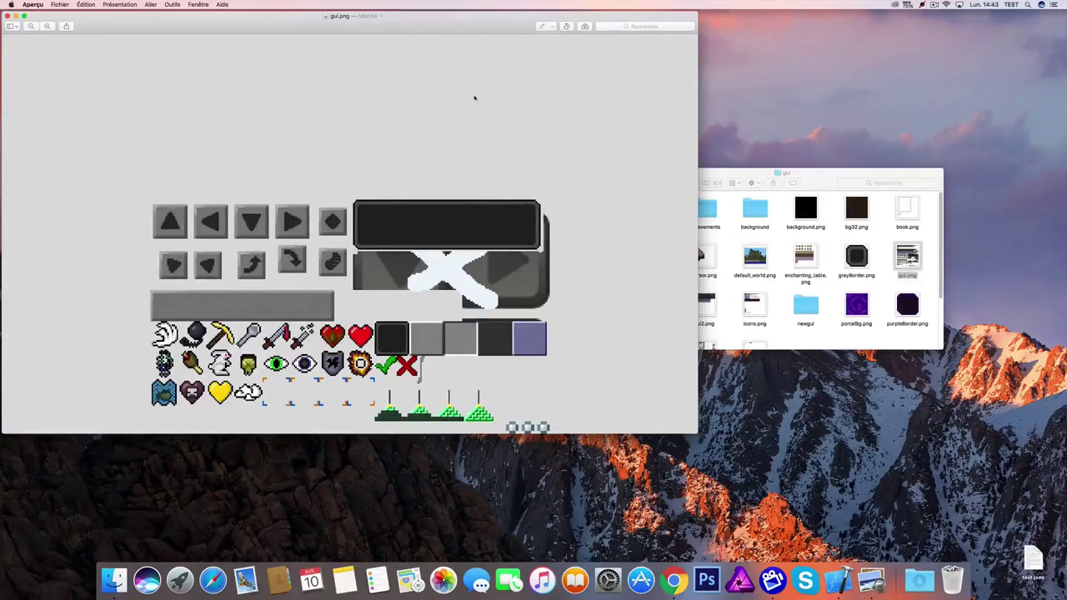
pyautogui.moveTo(595, 205); pyautogui.dragTo(62, 6)
pyautogui.click(7, 81)
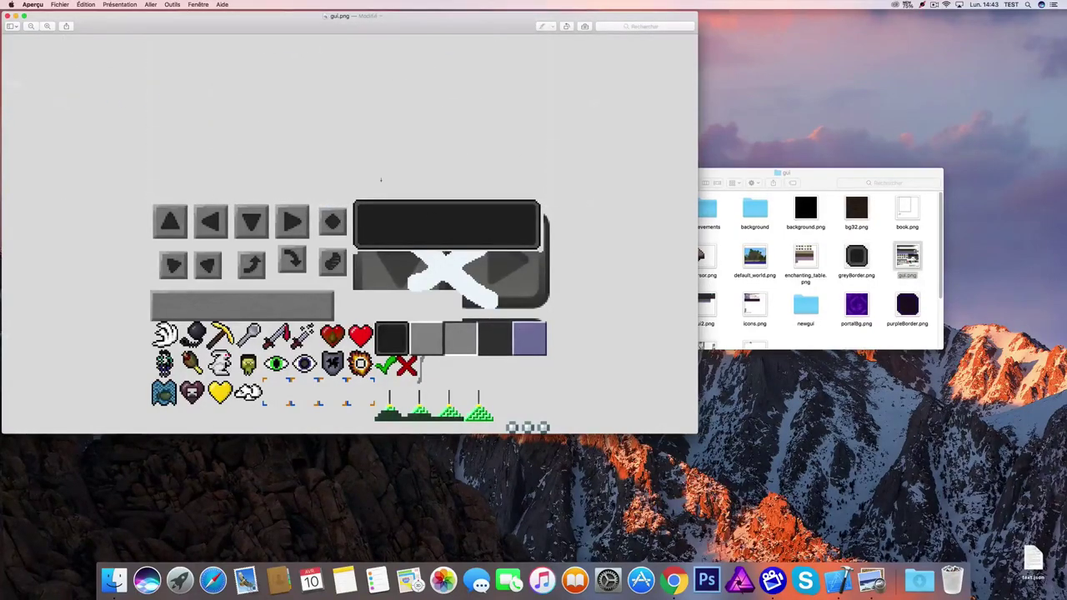
# Step: Close the preview and open the edited gui.png in Adobe Photoshop CS6 at 200% zoom
pyautogui.click(8, 16)
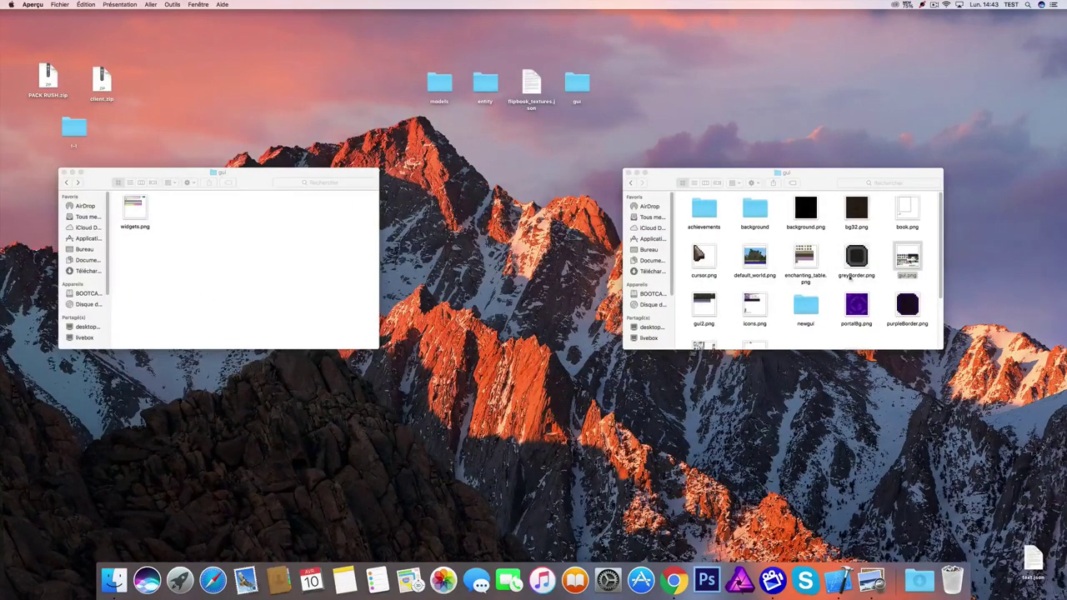
pyautogui.rightClick(908, 260)
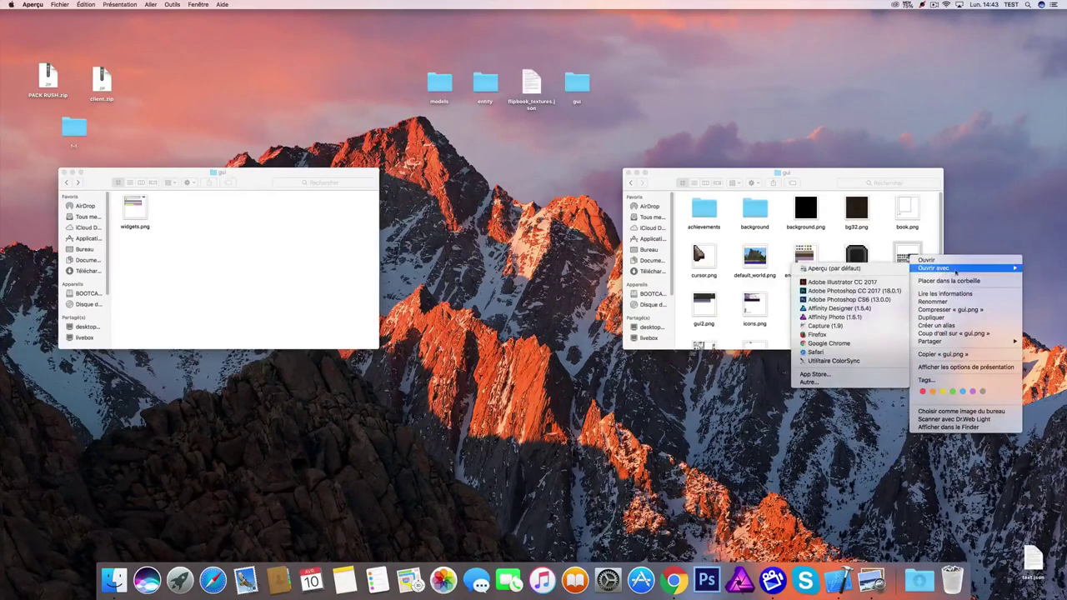
pyautogui.moveTo(931, 267)
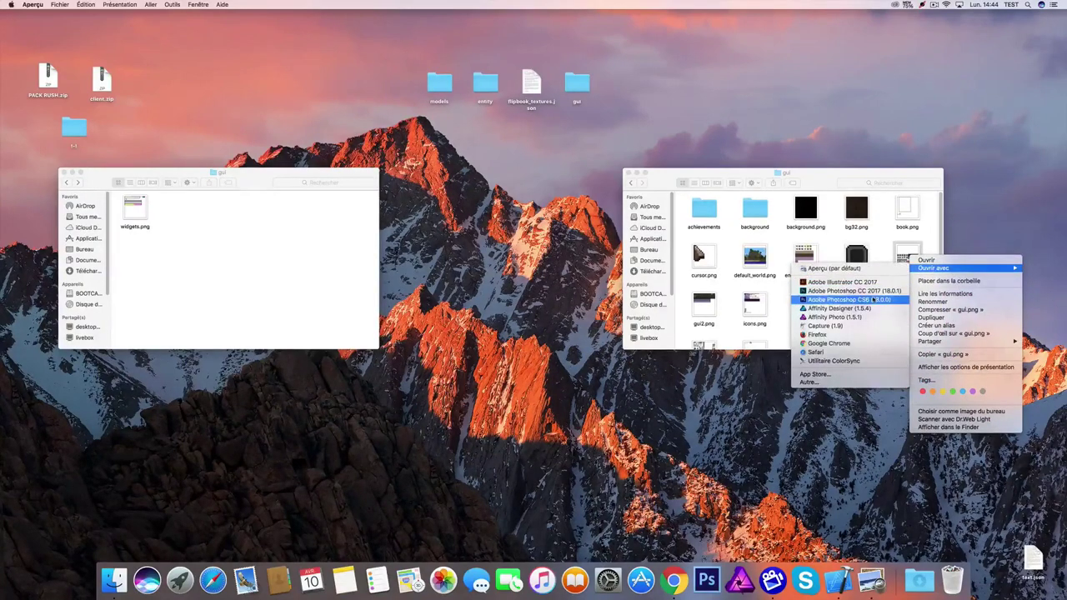
pyautogui.click(827, 299)
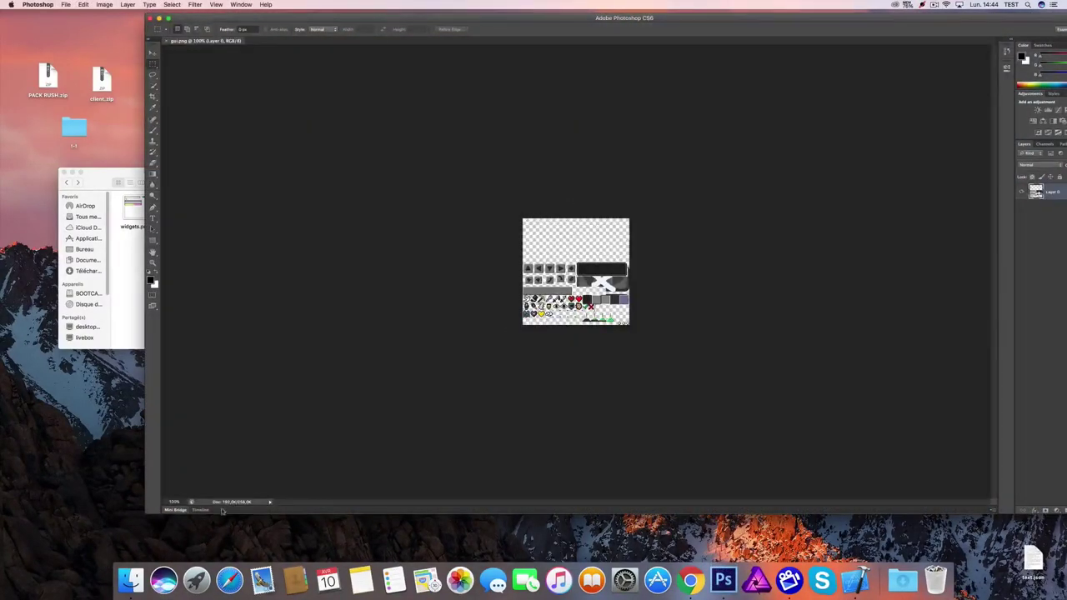
pyautogui.click(173, 502)
pyautogui.write('200')
pyautogui.press('Return')
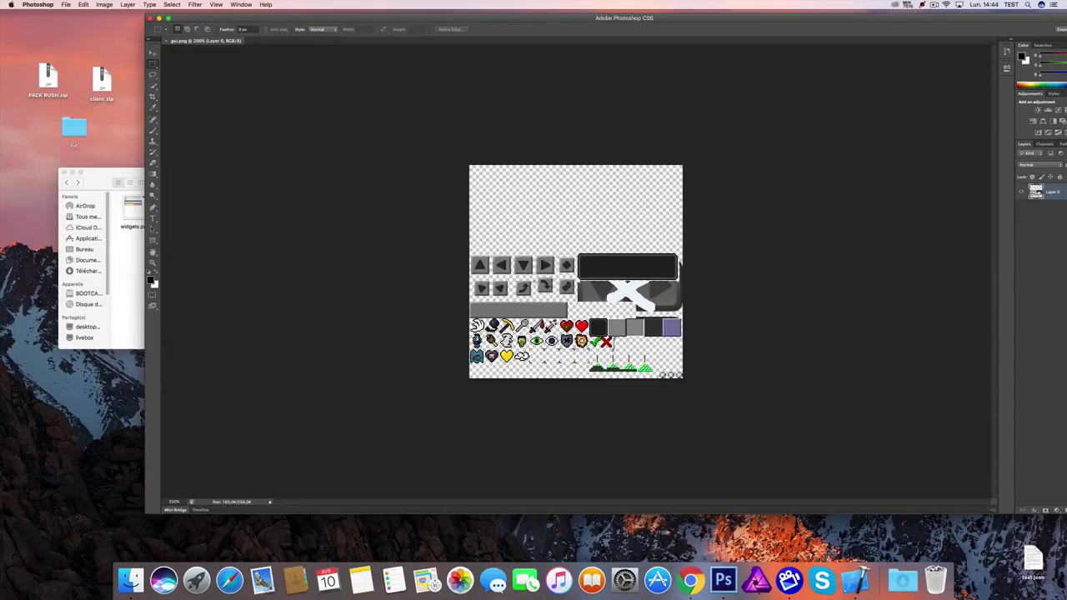
# Step: Place the PC pack's widgets.png into the gui.png document and scale it to fill the whole canvas
pyautogui.click(132, 278)
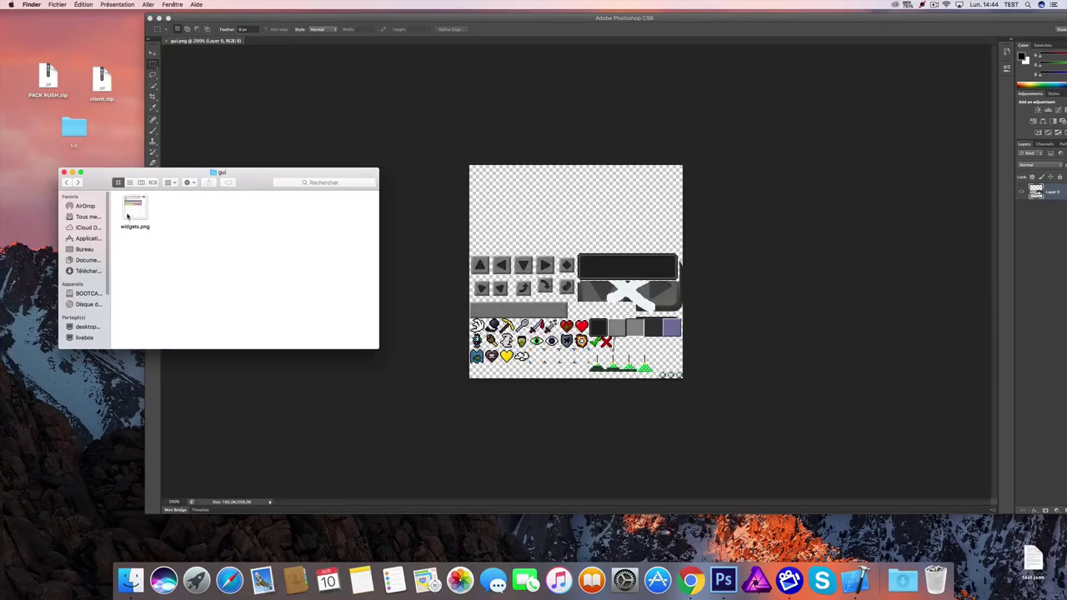
pyautogui.moveTo(127, 215); pyautogui.dragTo(547, 223)
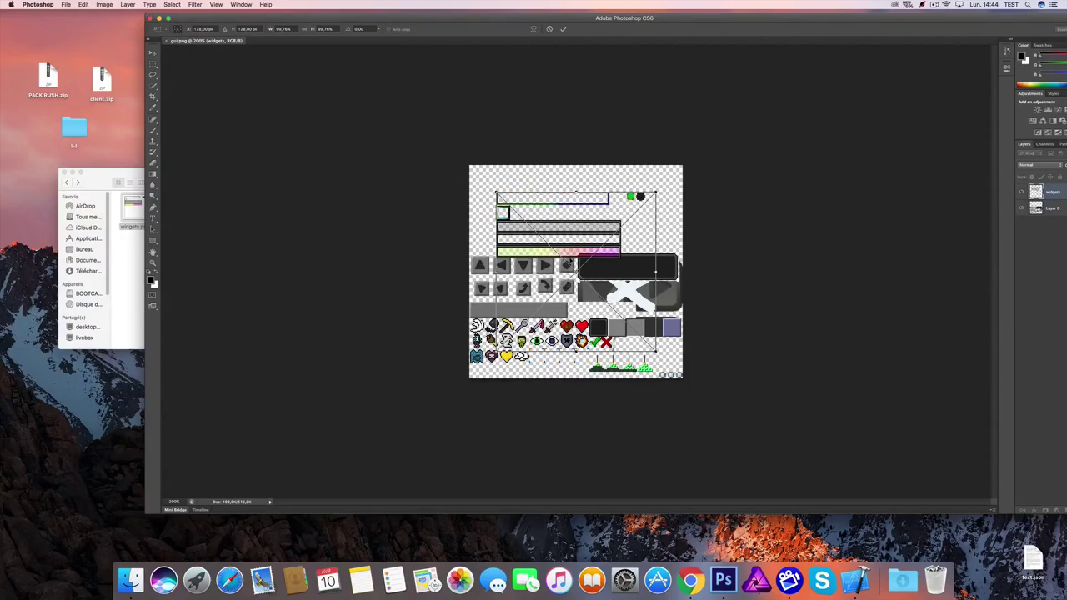
pyautogui.moveTo(656, 354); pyautogui.dragTo(682, 377)
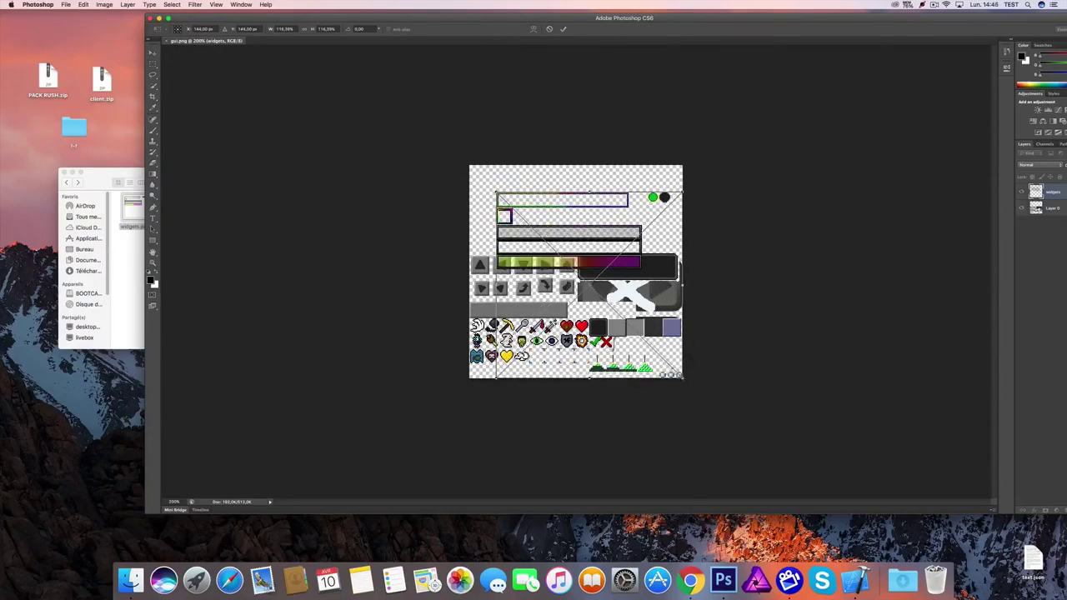
pyautogui.moveTo(497, 193); pyautogui.dragTo(469, 165)
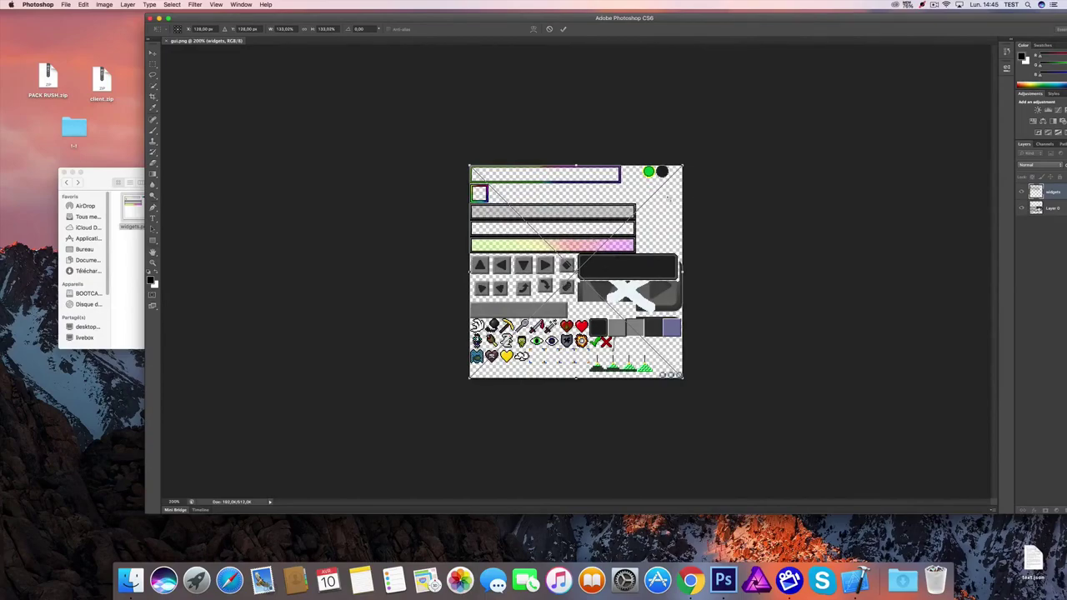
pyautogui.click(153, 54)
pyautogui.click(603, 183)
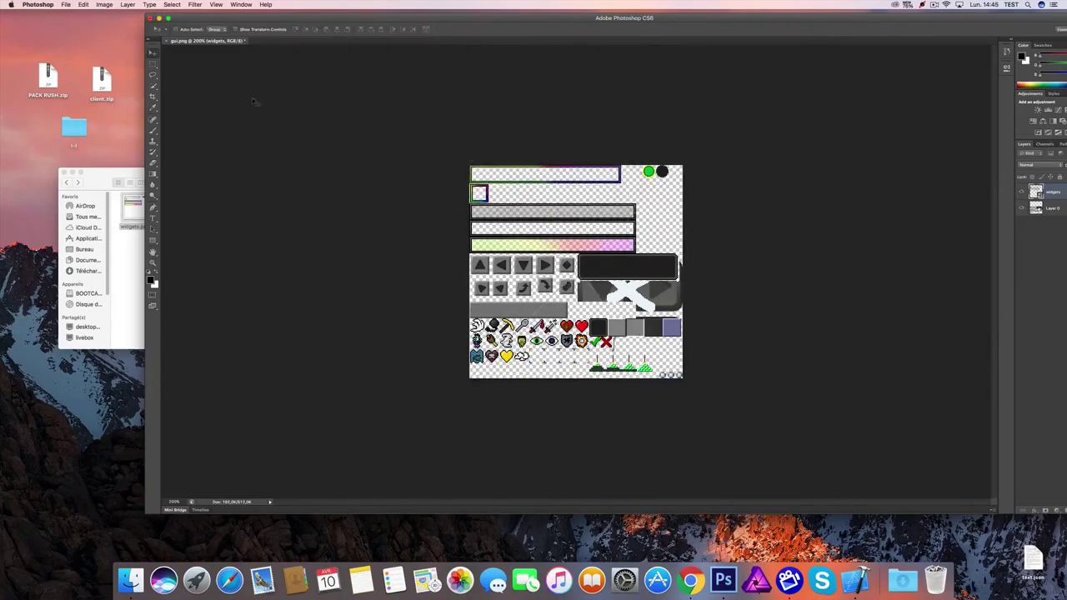
# Step: Save the combined image as a PNG named gui.png over the existing file, and close the document without saving other changes
pyautogui.click(64, 5)
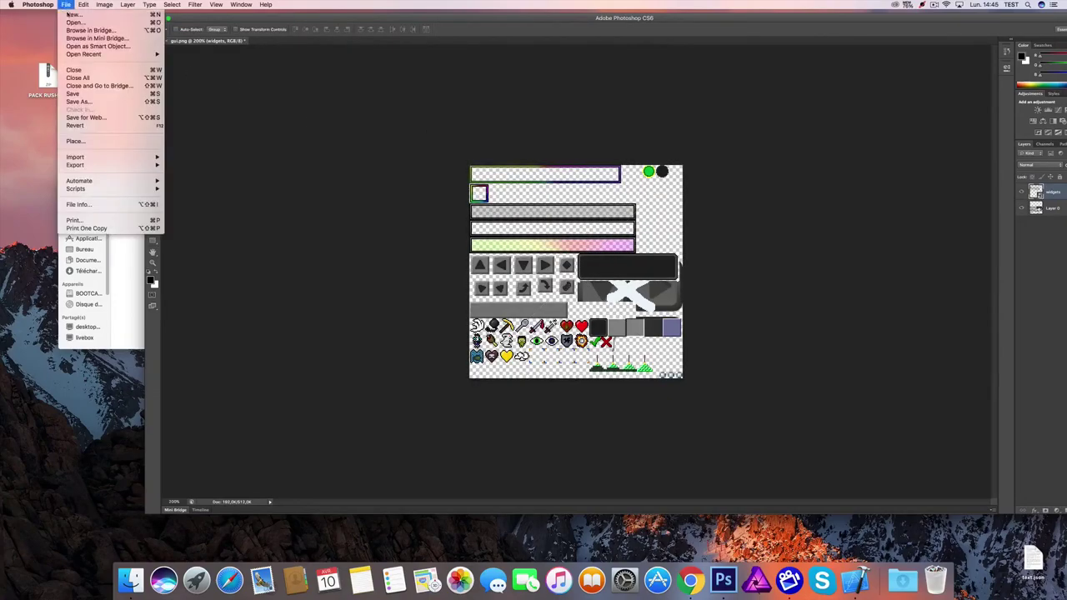
pyautogui.click(123, 101)
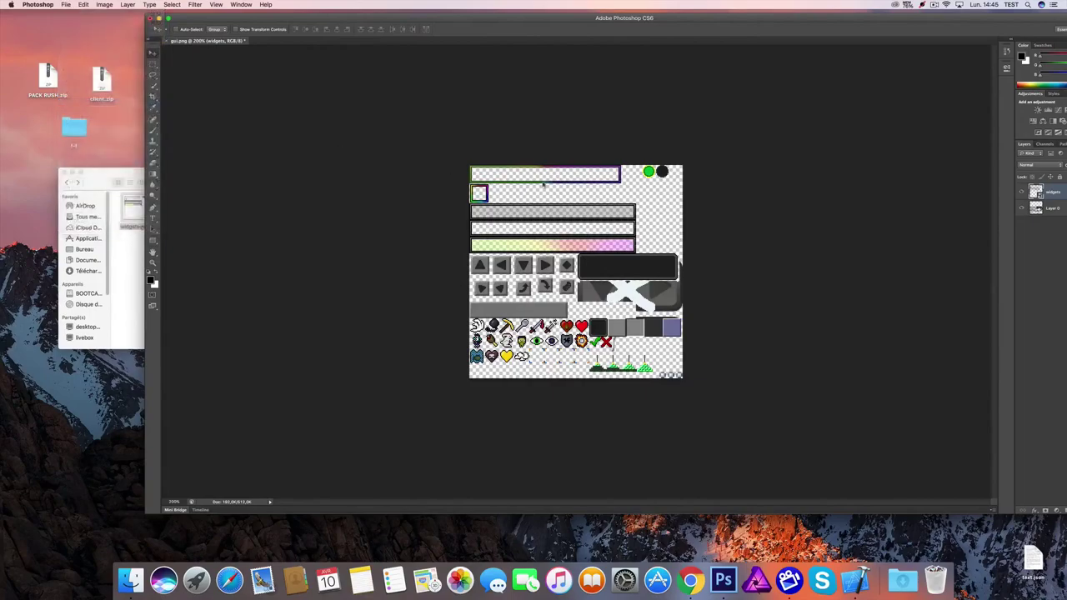
pyautogui.click(569, 178)
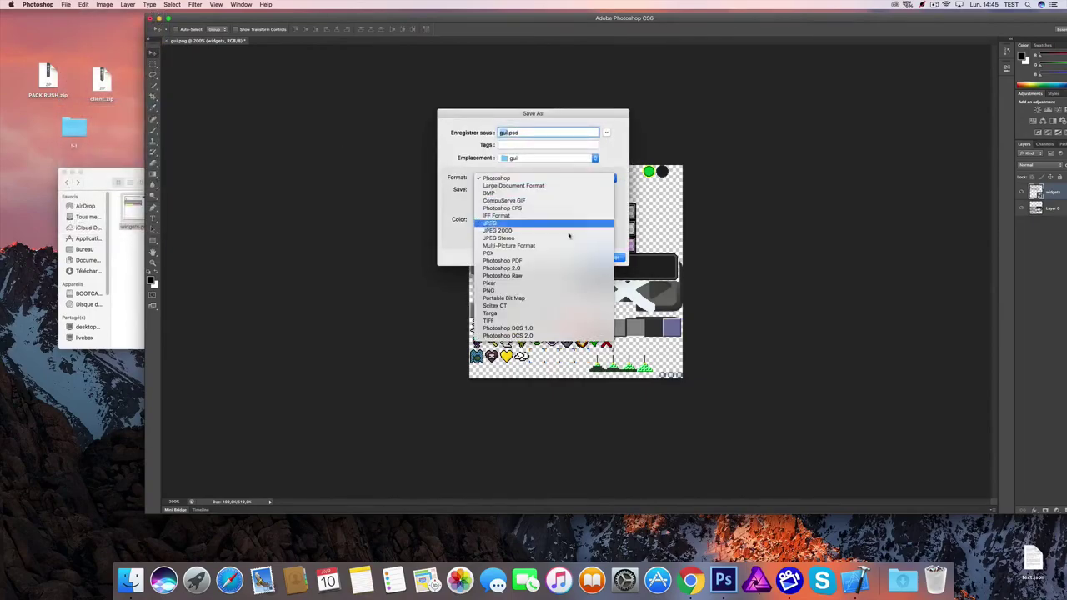
pyautogui.click(569, 290)
pyautogui.click(519, 131)
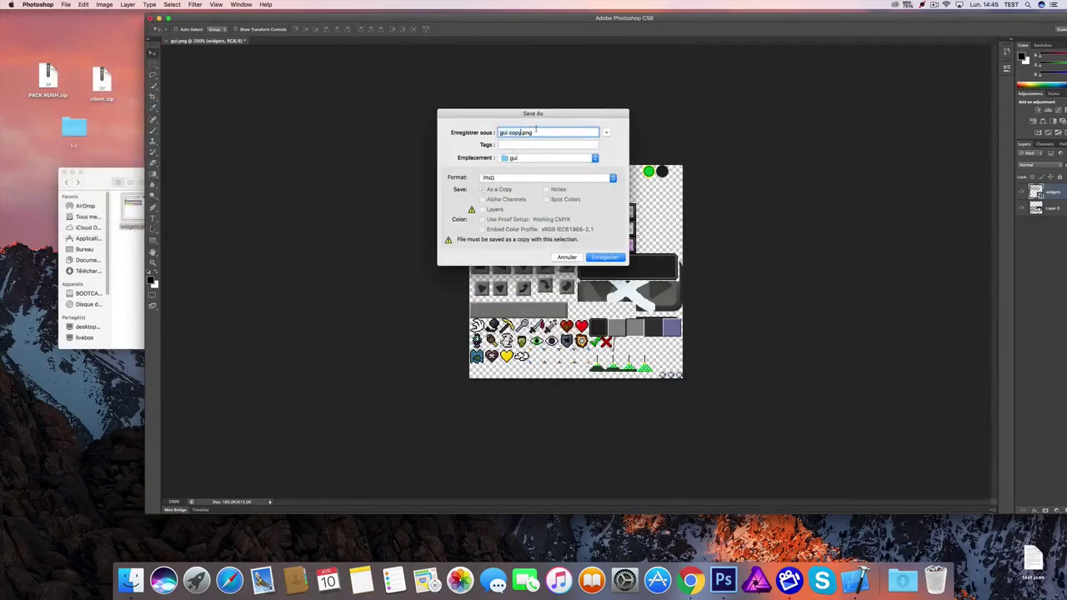
pyautogui.press('BackSpace')
pyautogui.press('BackSpace')
pyautogui.press('BackSpace')
pyautogui.press('BackSpace')
pyautogui.press('BackSpace')
pyautogui.press('Return')
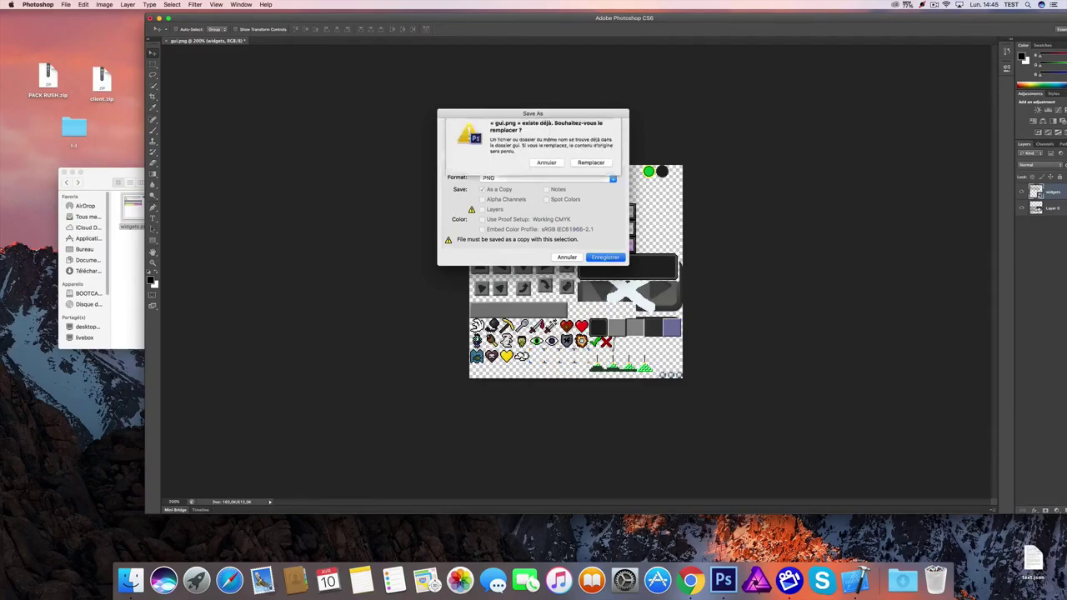
pyautogui.click(604, 169)
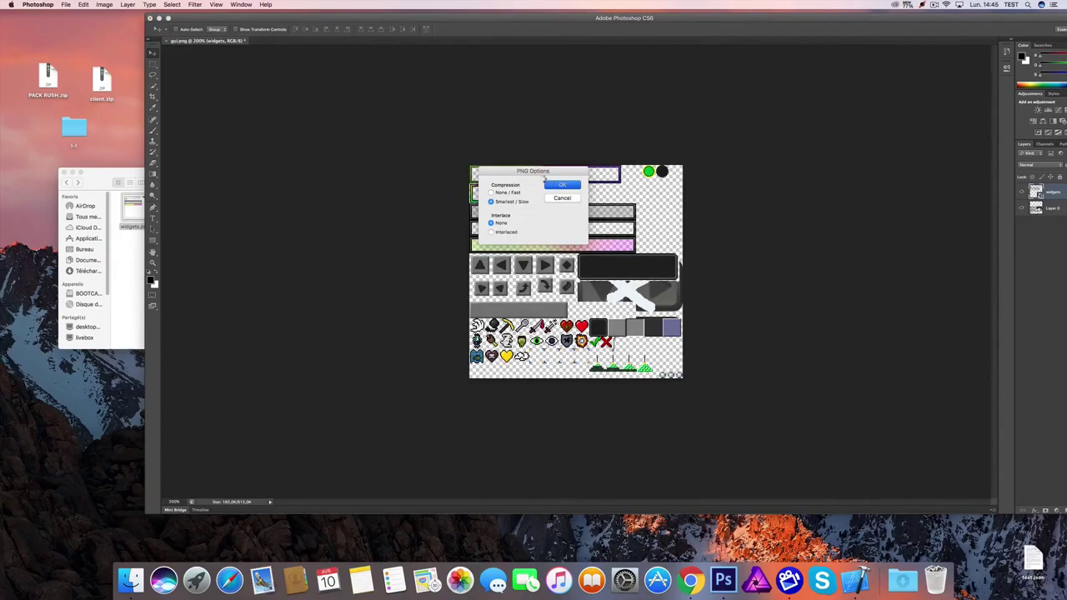
pyautogui.click(558, 185)
pyautogui.click(150, 19)
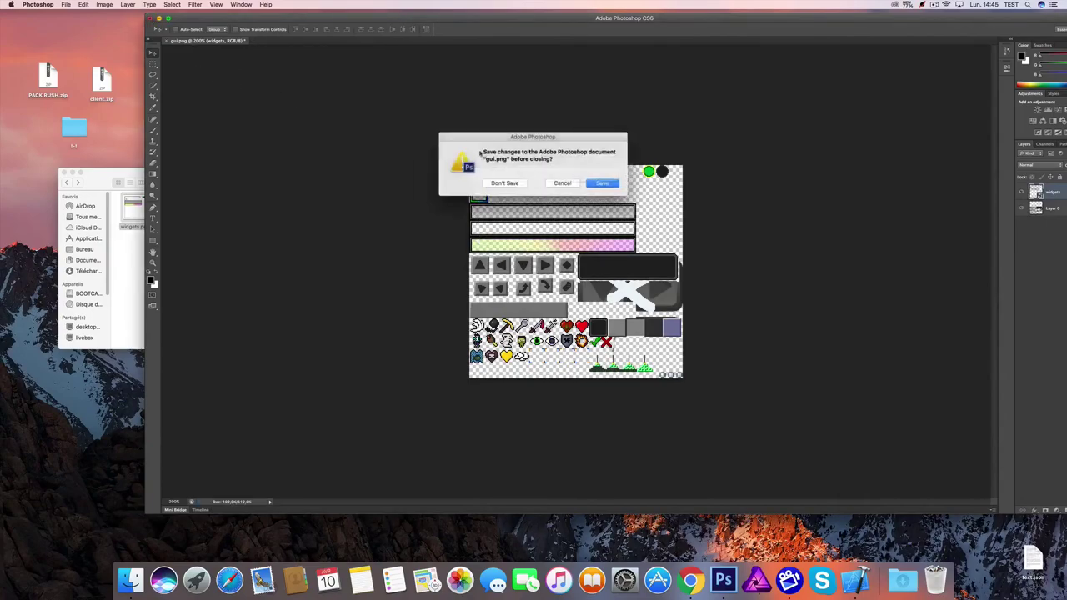
pyautogui.click(512, 185)
# Step: Check the saved gui.png in an enlarged preview
pyautogui.click(915, 256)
pyautogui.doubleClick(917, 260)
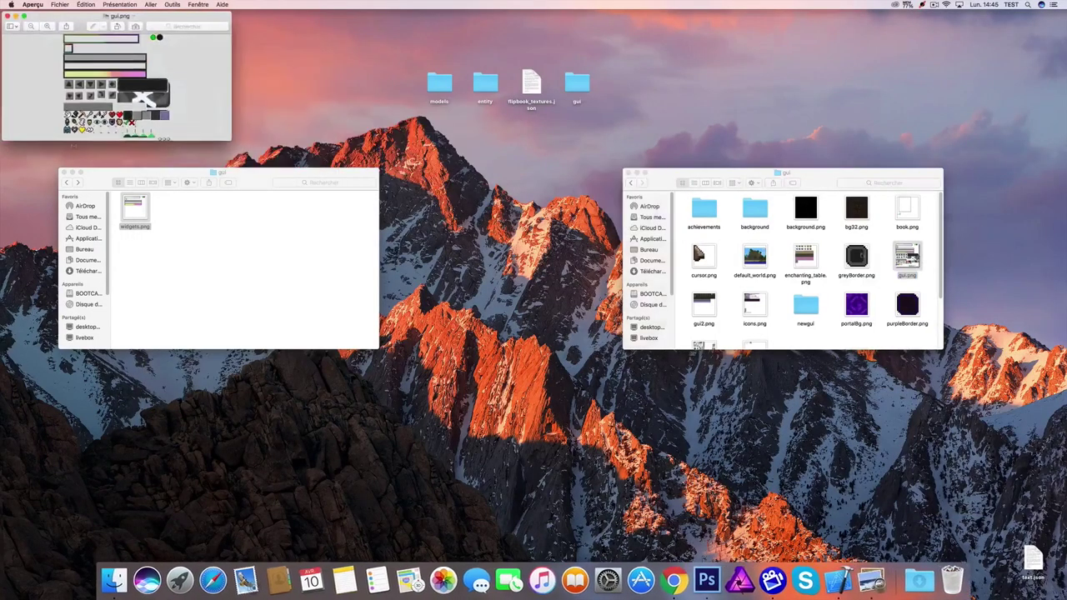
pyautogui.moveTo(227, 139); pyautogui.dragTo(648, 348)
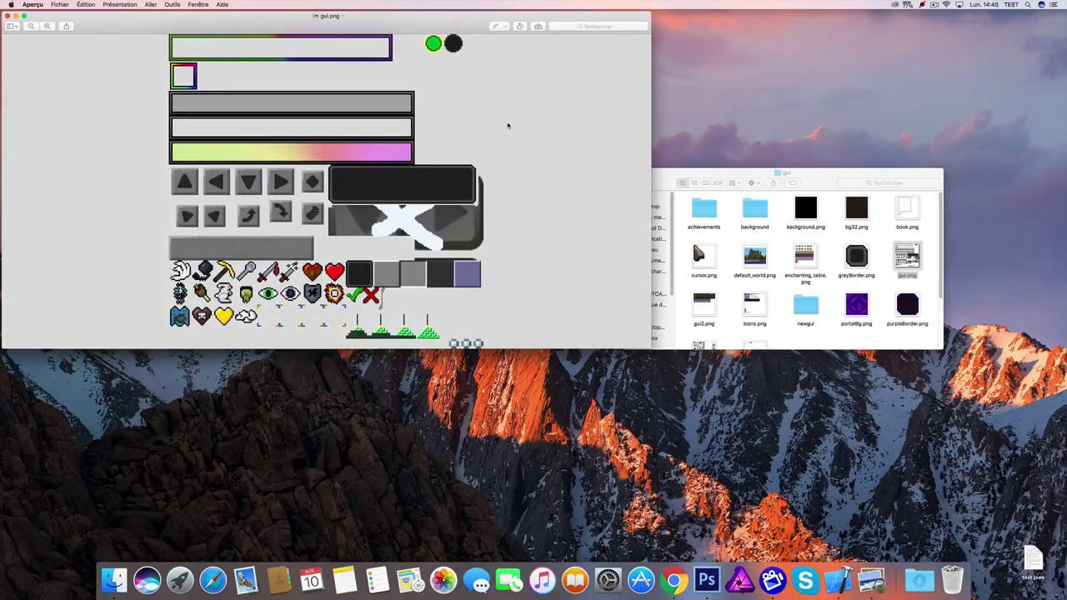
pyautogui.moveTo(500, 208); pyautogui.dragTo(311, 111)
pyautogui.click(225, 102)
pyautogui.click(8, 16)
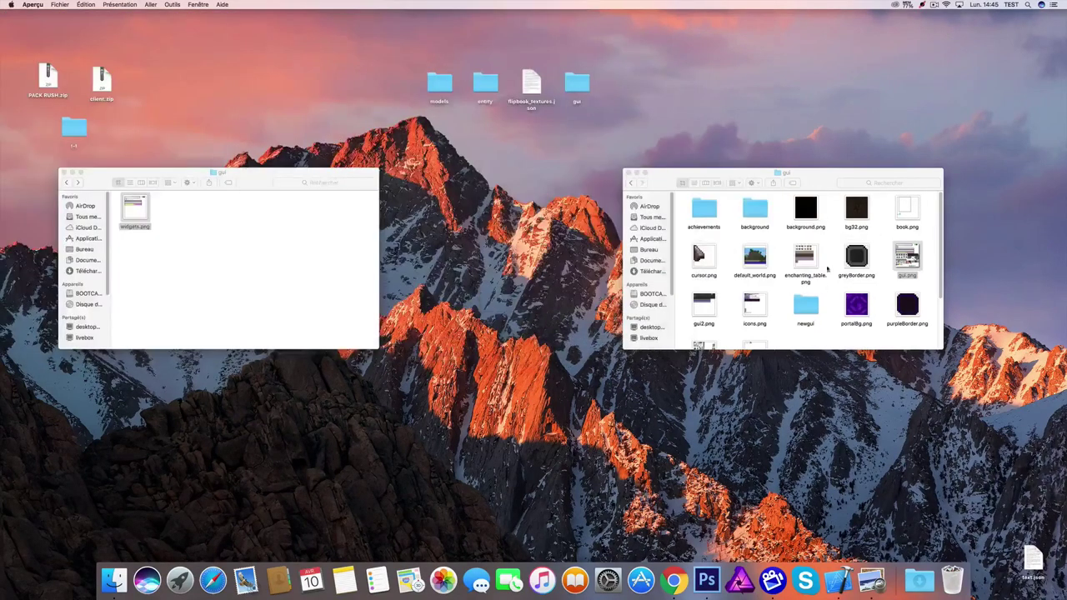
# Step: Close both gui folder windows to return to the desktop
pyautogui.click(749, 293)
pyautogui.click(64, 172)
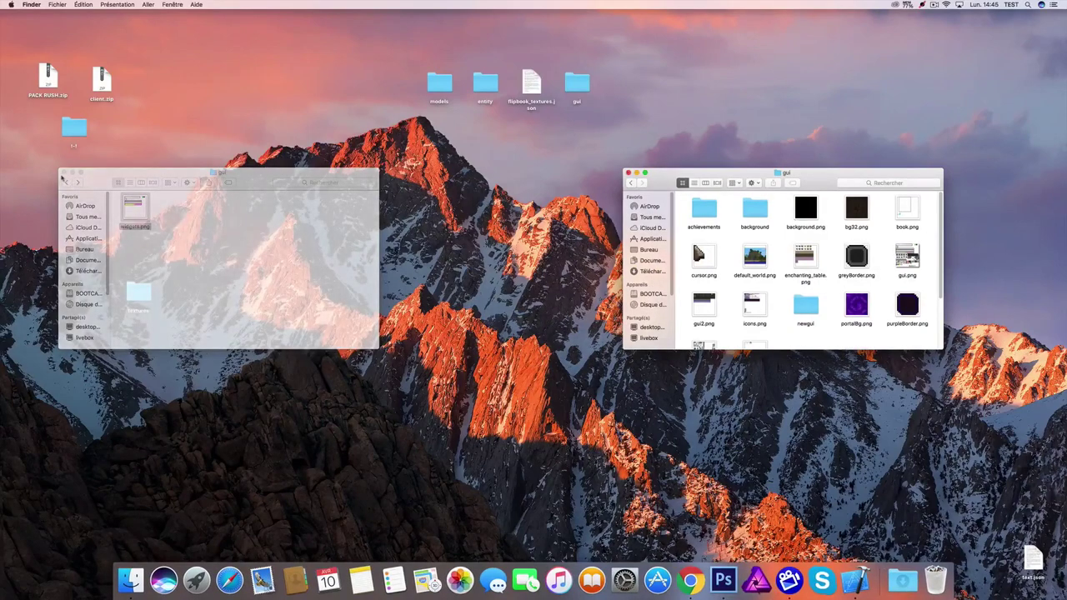
pyautogui.click(629, 173)
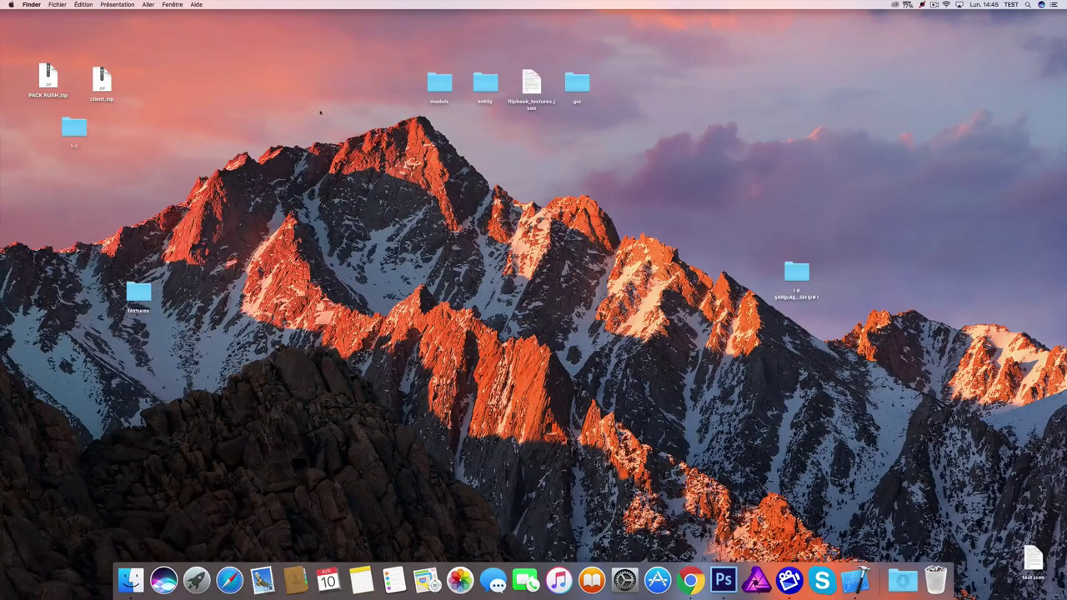
pyautogui.moveTo(698, 392); pyautogui.dragTo(261, 117)
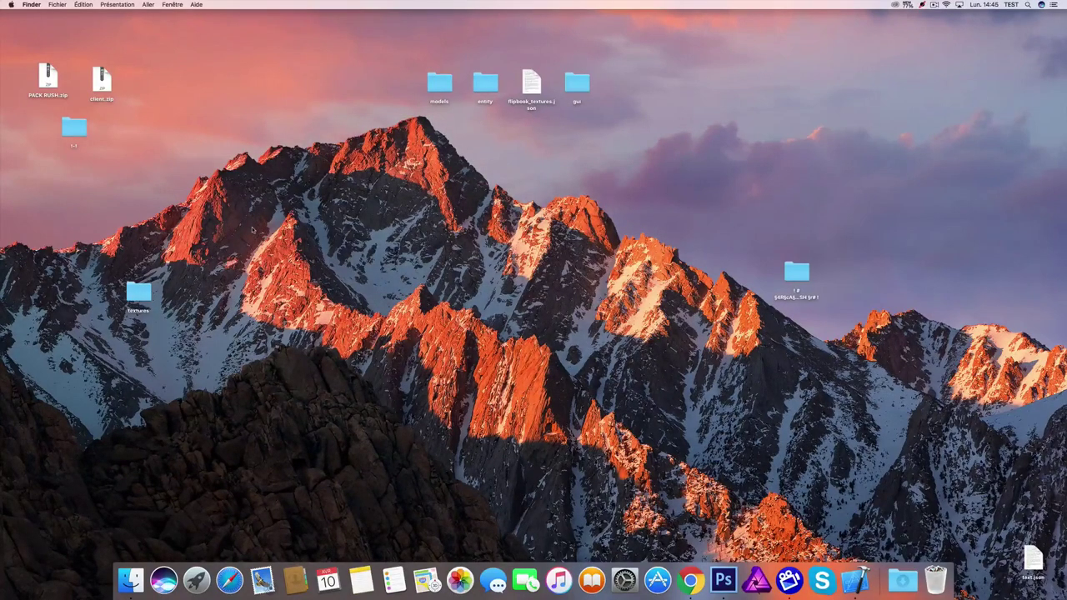